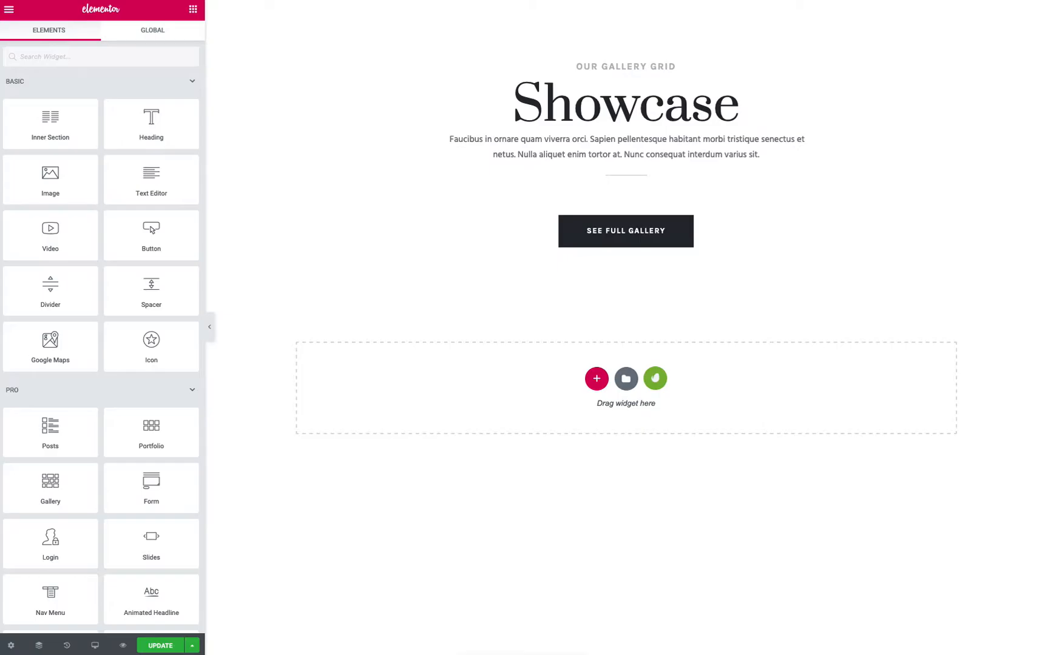
- Place a Gallery widget above the See Full Gallery button and create a gallery from the staircase, bridge, bicycle, cyclist, baguette and desert images
drag(73, 486, 599, 212)
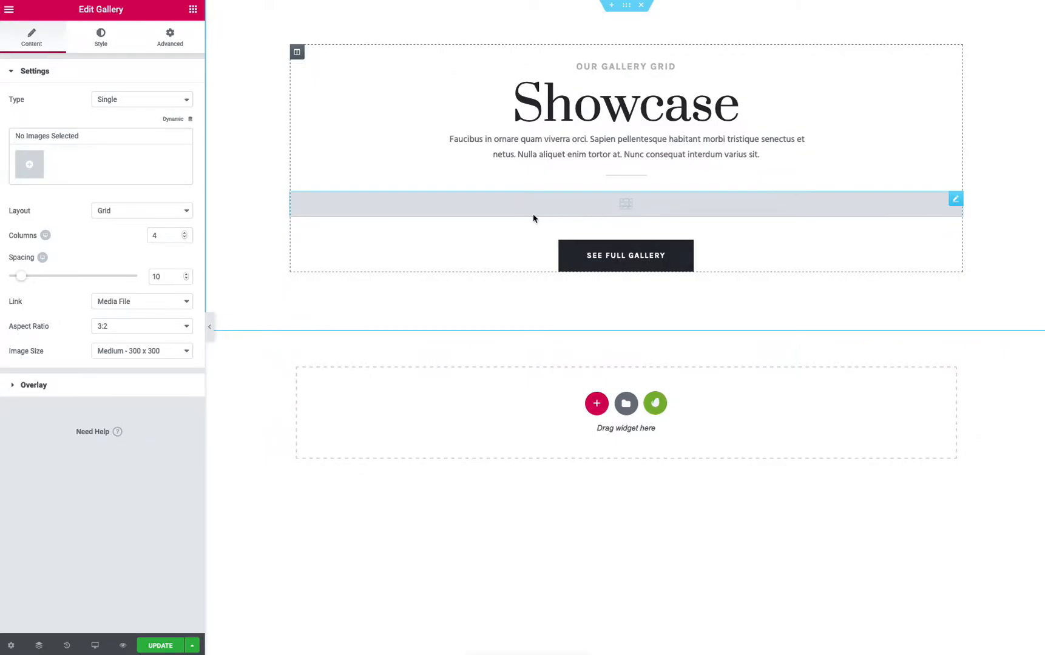
click(34, 171)
click(173, 148)
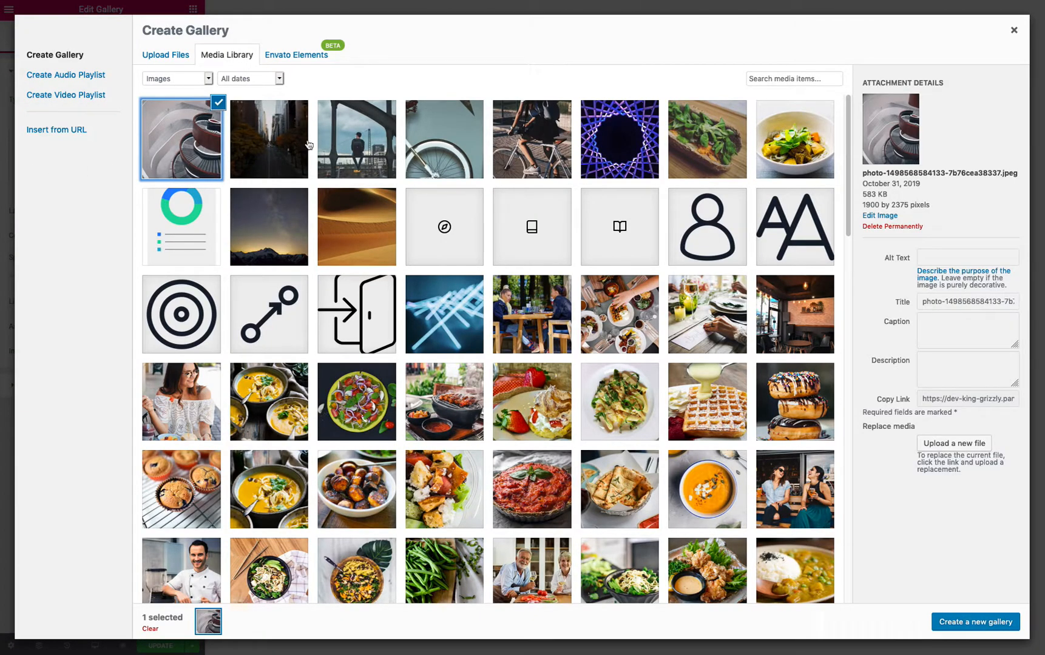
click(372, 140)
click(453, 147)
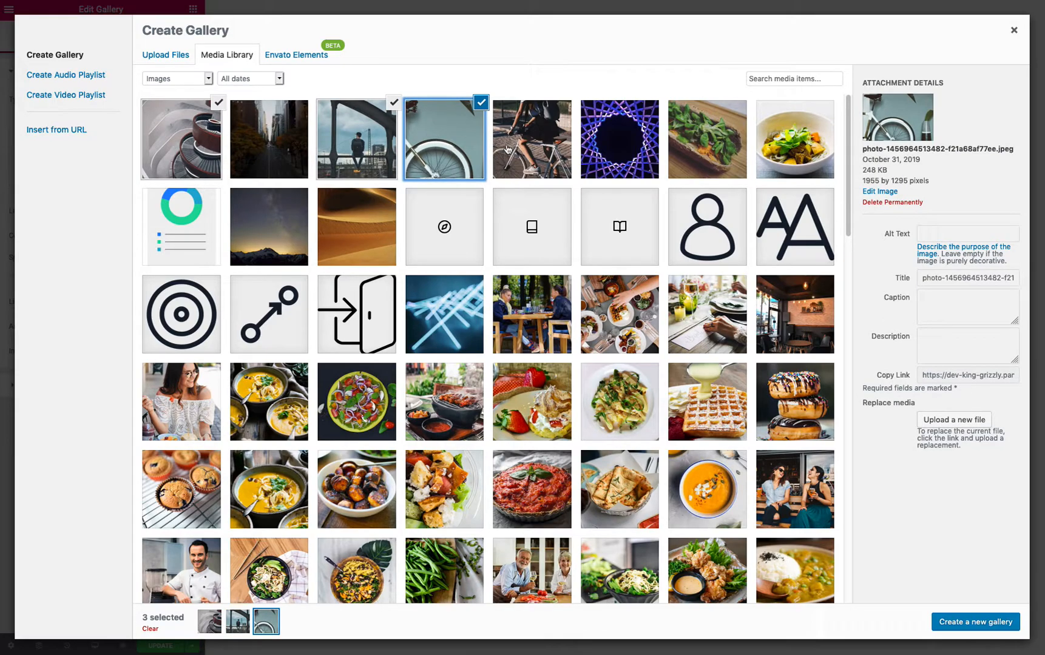
click(537, 151)
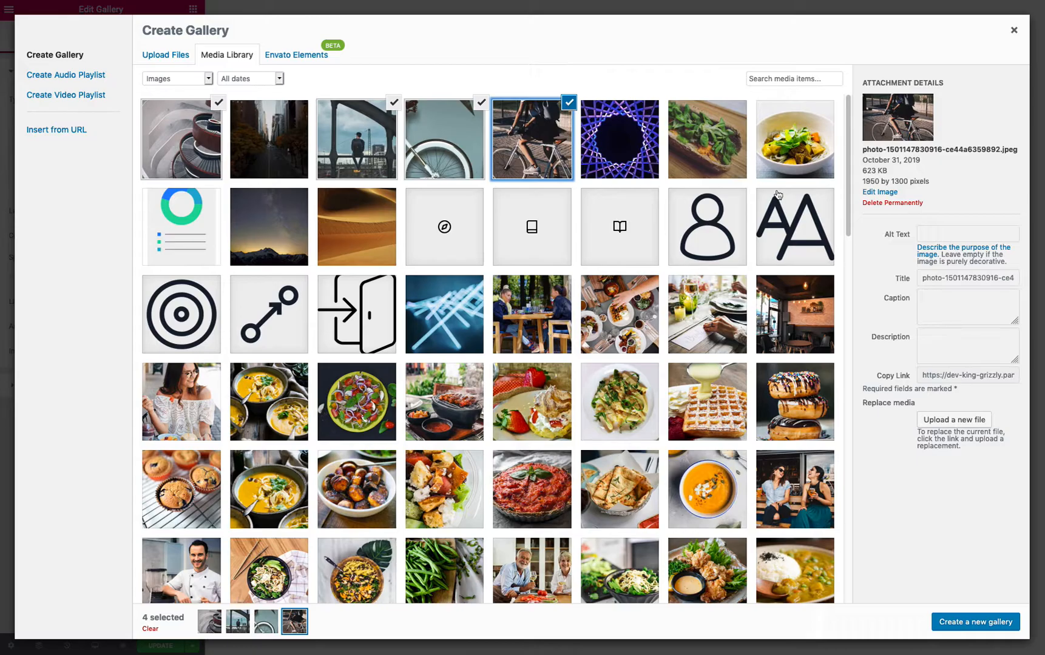
click(711, 150)
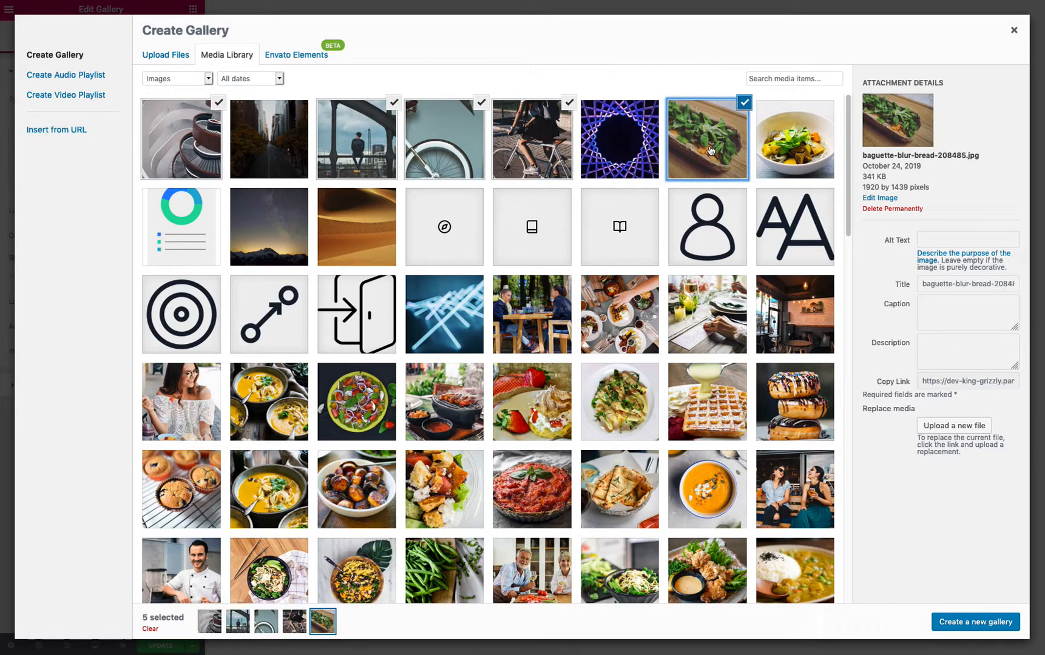
click(344, 216)
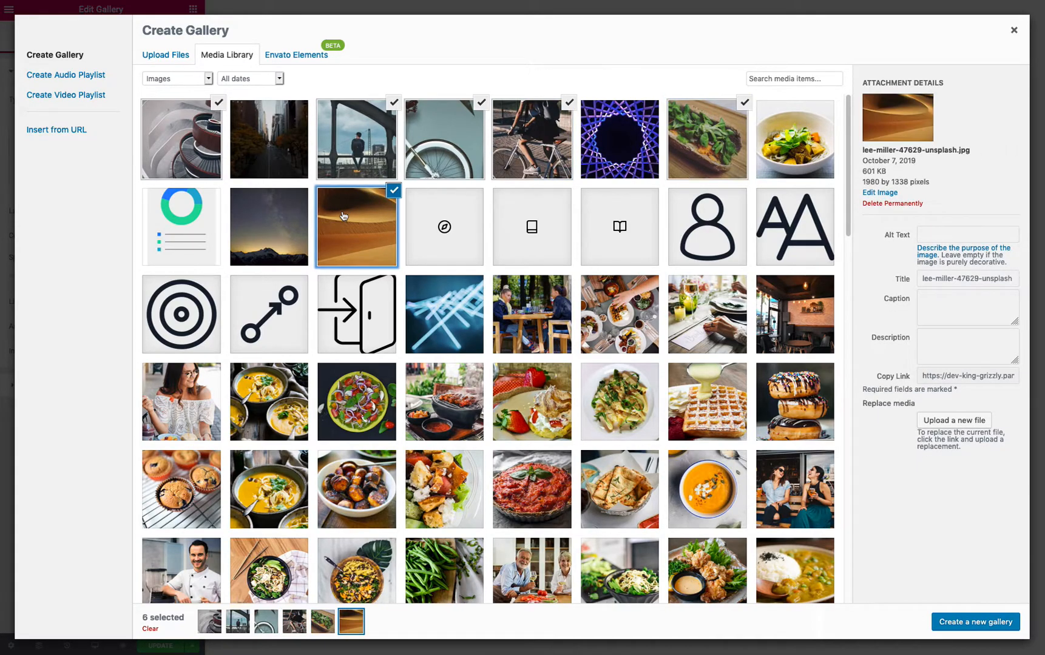
click(995, 623)
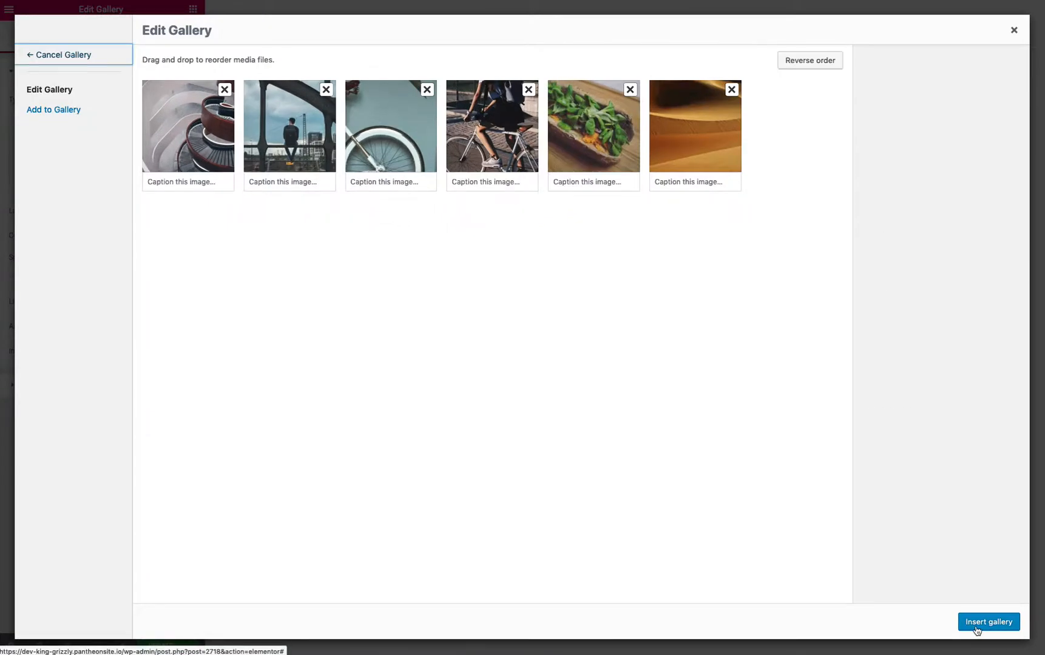
- Move the baguette image ahead of the cyclist image and insert the gallery into the page
drag(623, 169, 509, 174)
click(396, 164)
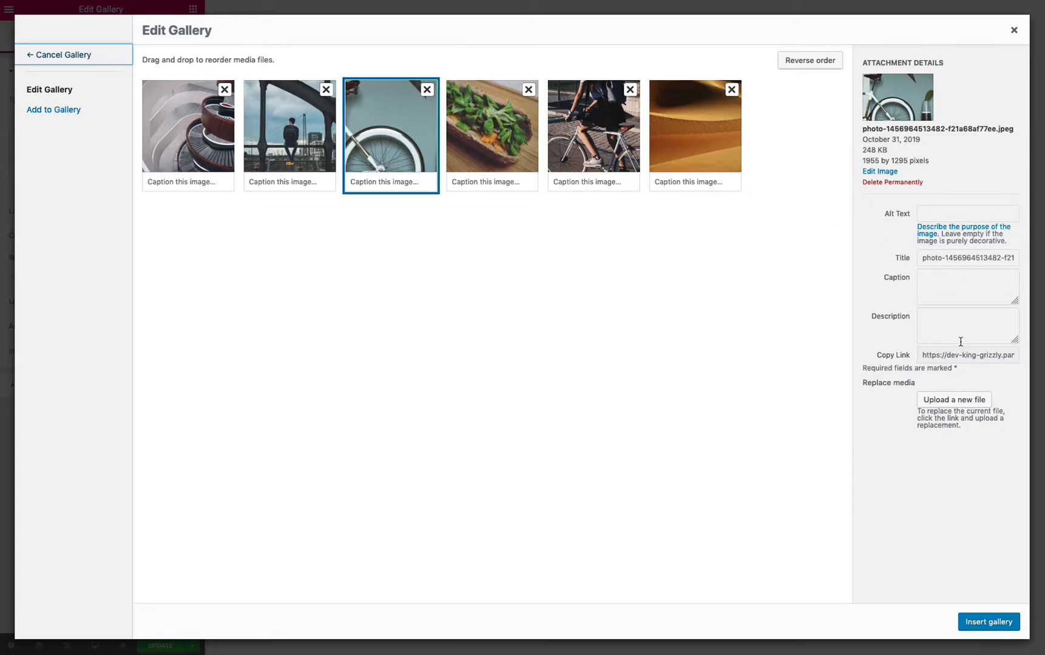
click(1002, 622)
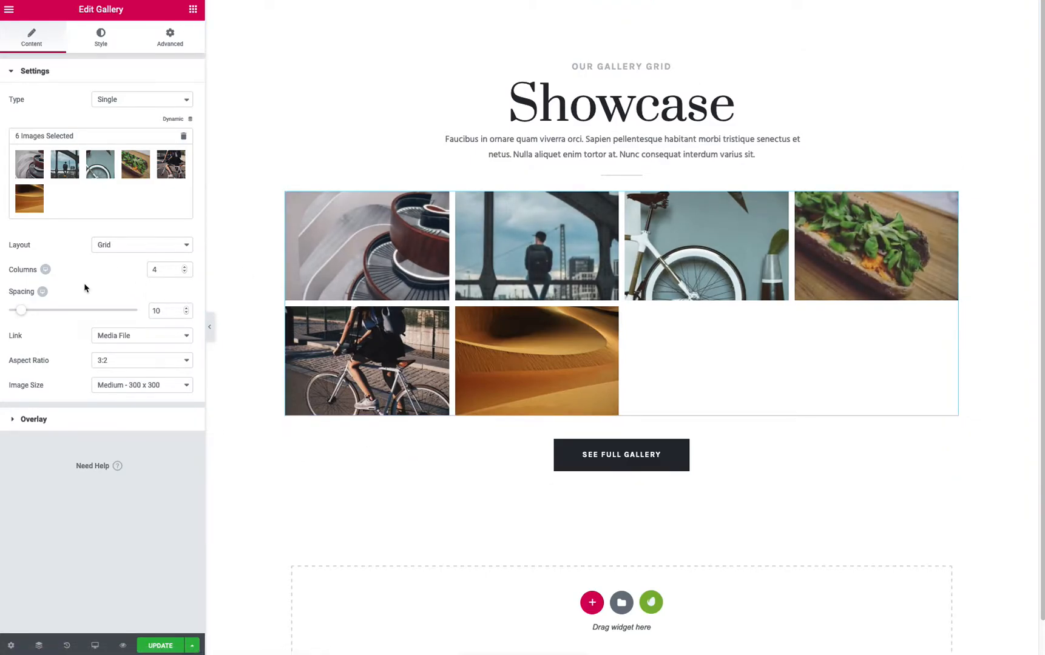
- Configure the gallery grid with a spacing of 20, 3 columns and the Large - 1024 x 1024 image size
drag(25, 316, 37, 315)
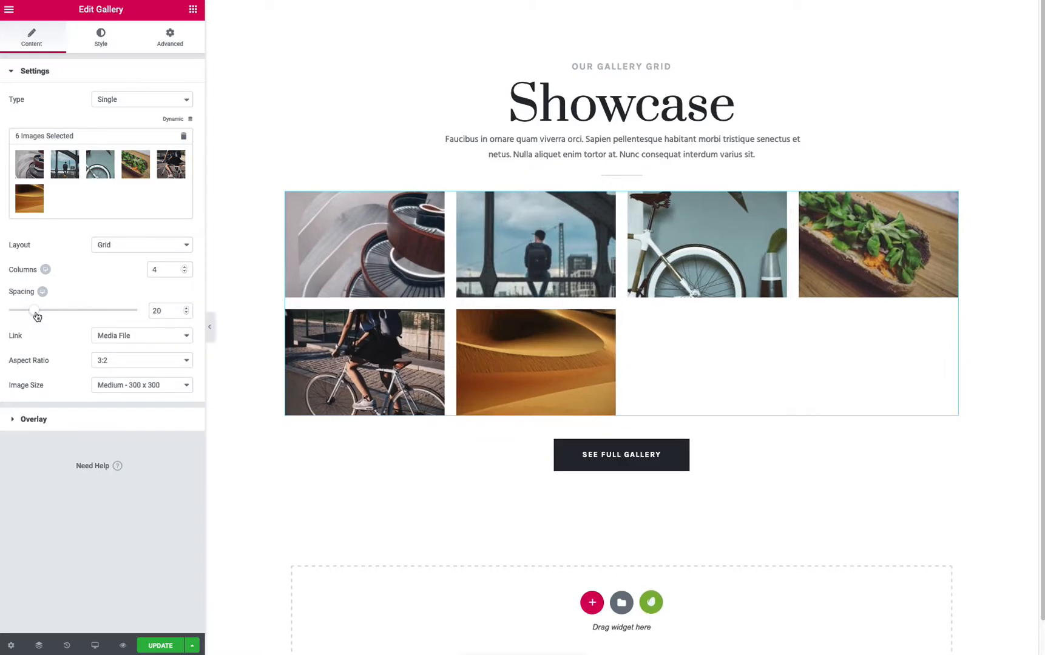
double_click(159, 270)
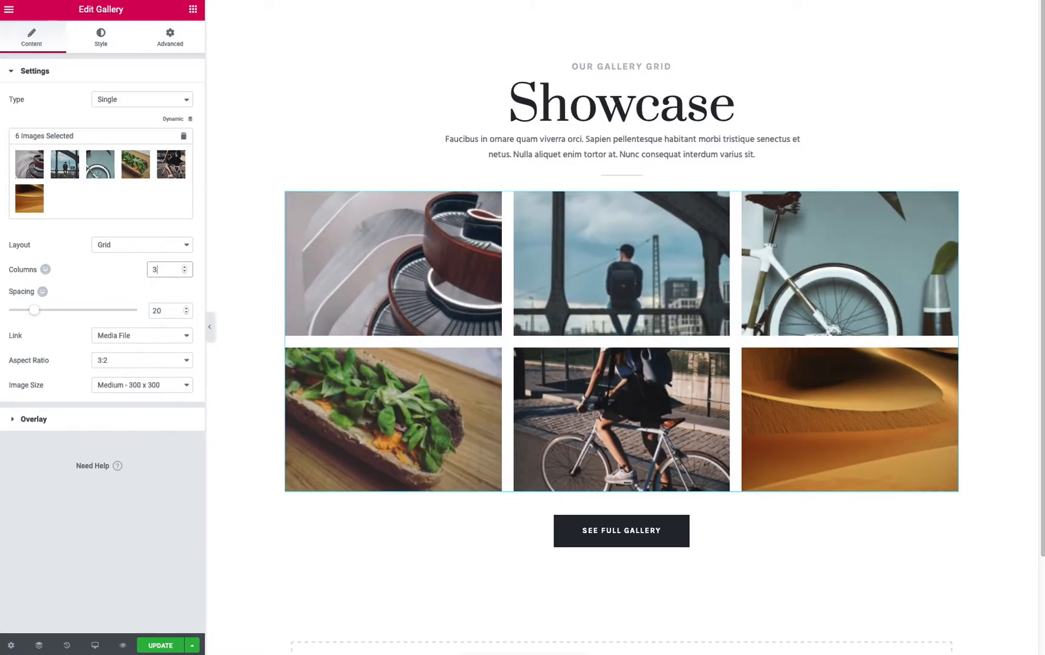
click(149, 390)
click(147, 389)
click(148, 389)
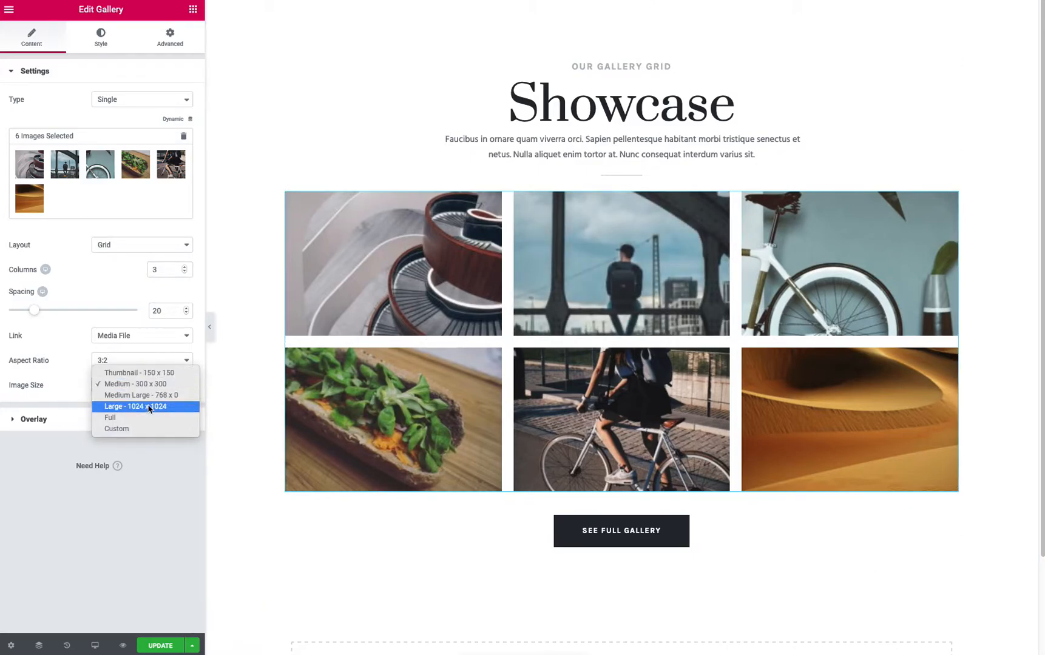
click(149, 407)
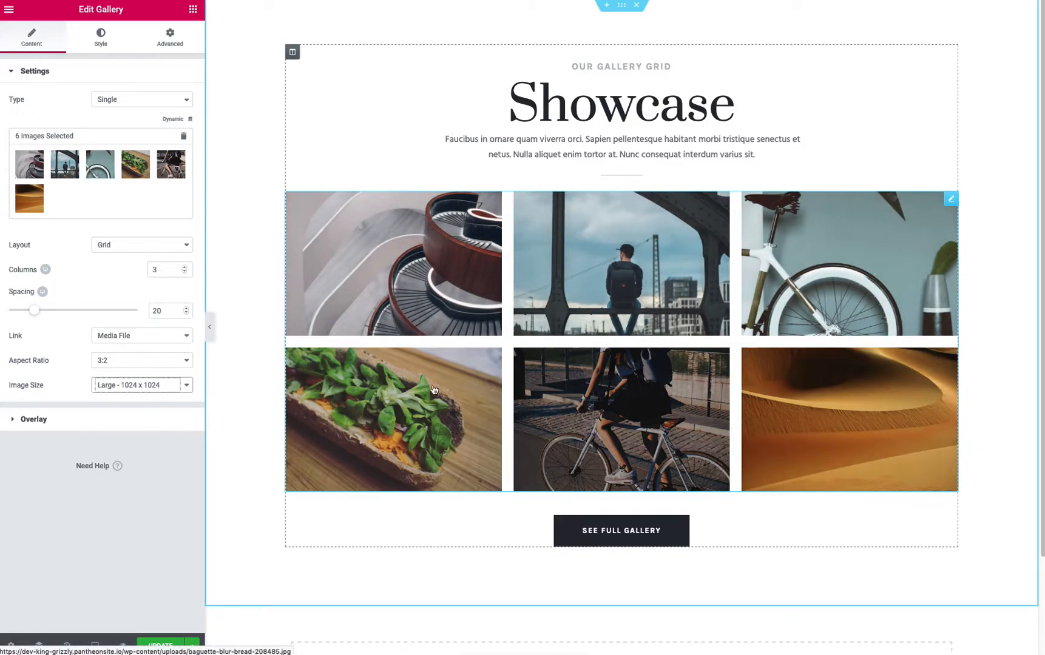
- Try the gallery overlay with its background off and on, and with the overlay title source set to Title
click(31, 420)
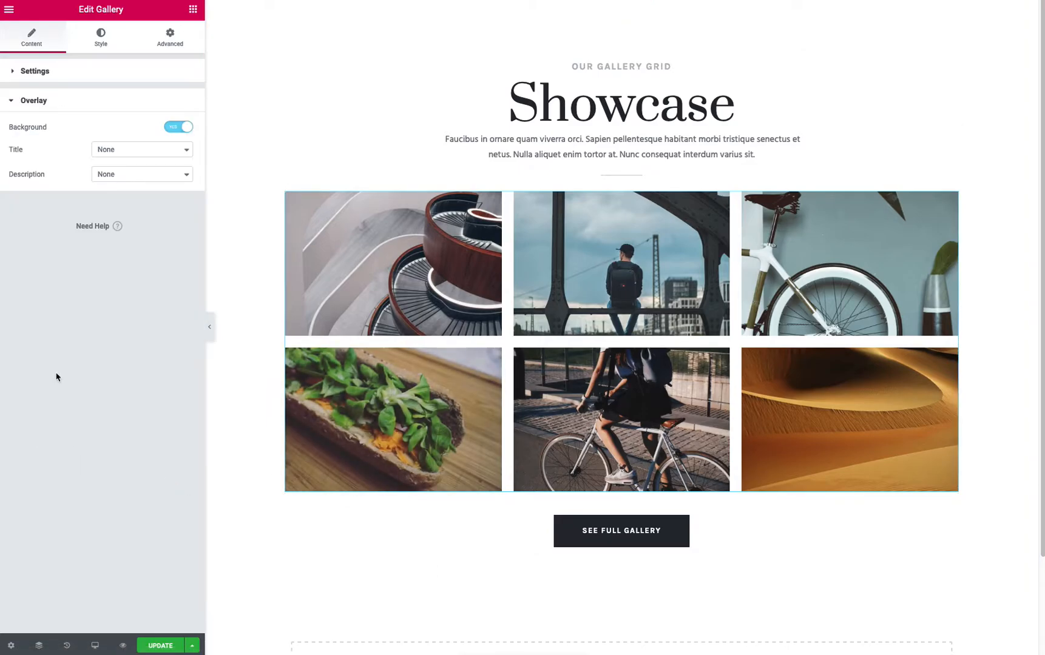
click(176, 129)
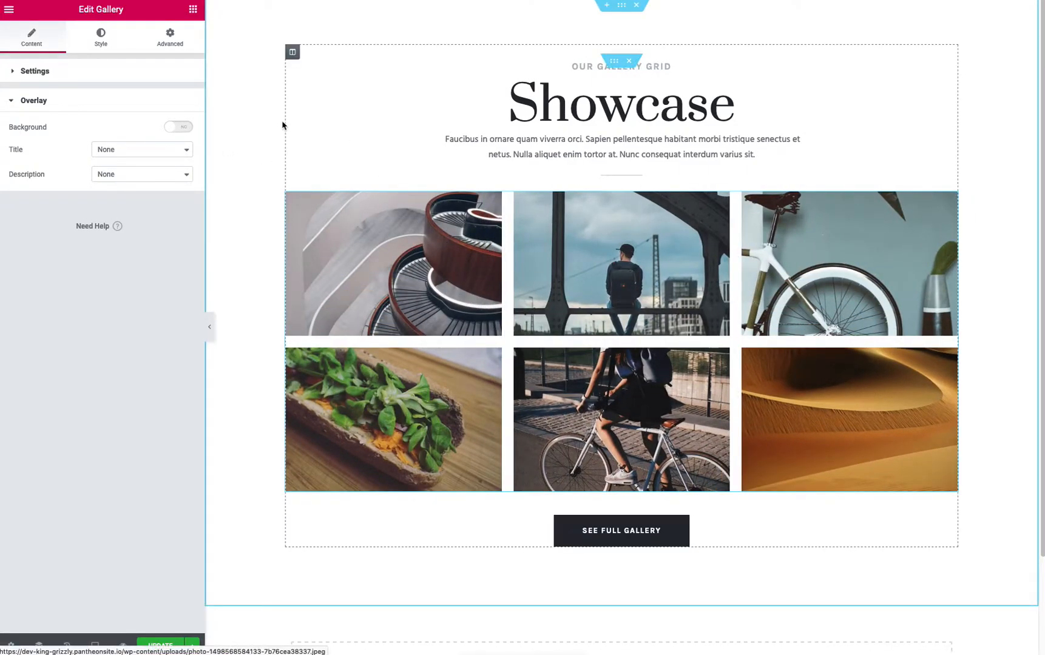
click(177, 130)
click(165, 150)
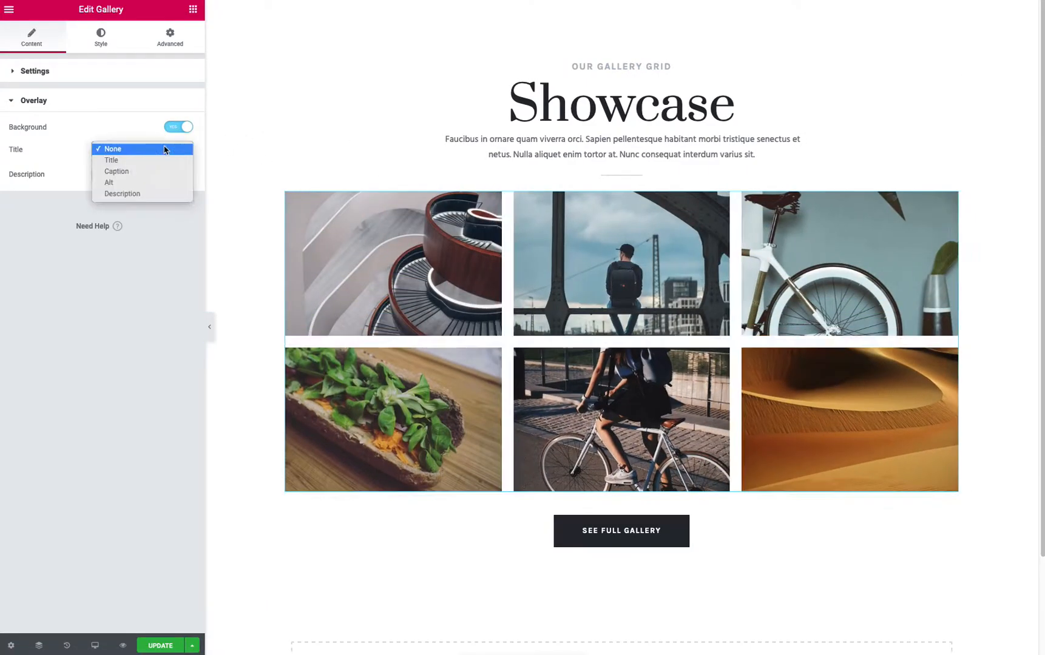
click(156, 161)
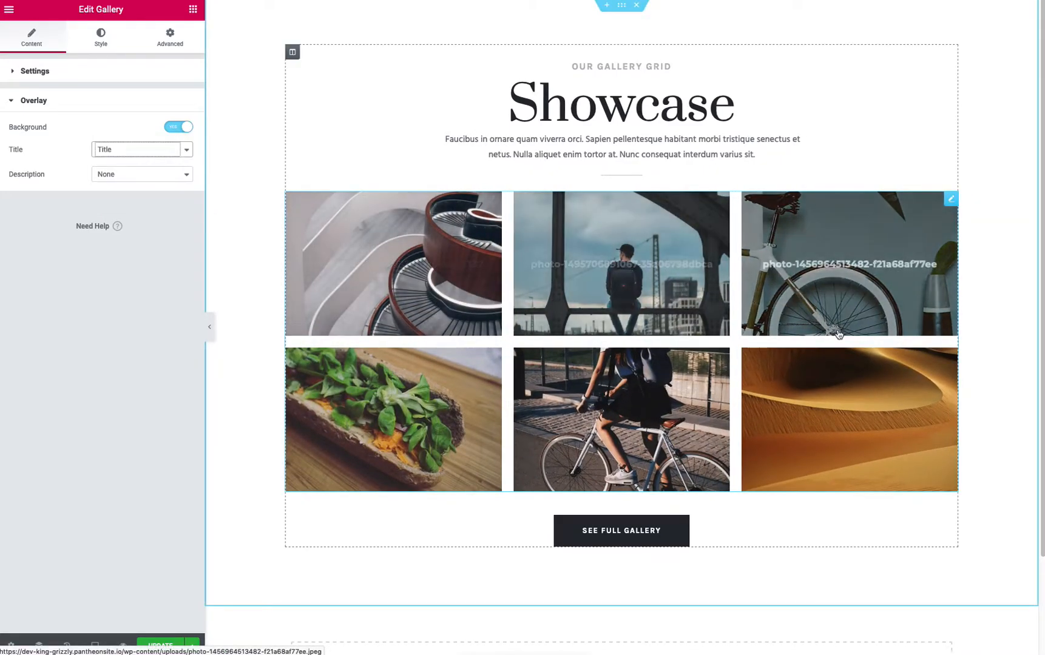
click(133, 149)
click(123, 148)
- Set the gallery images' aspect ratio to 4:3
click(60, 77)
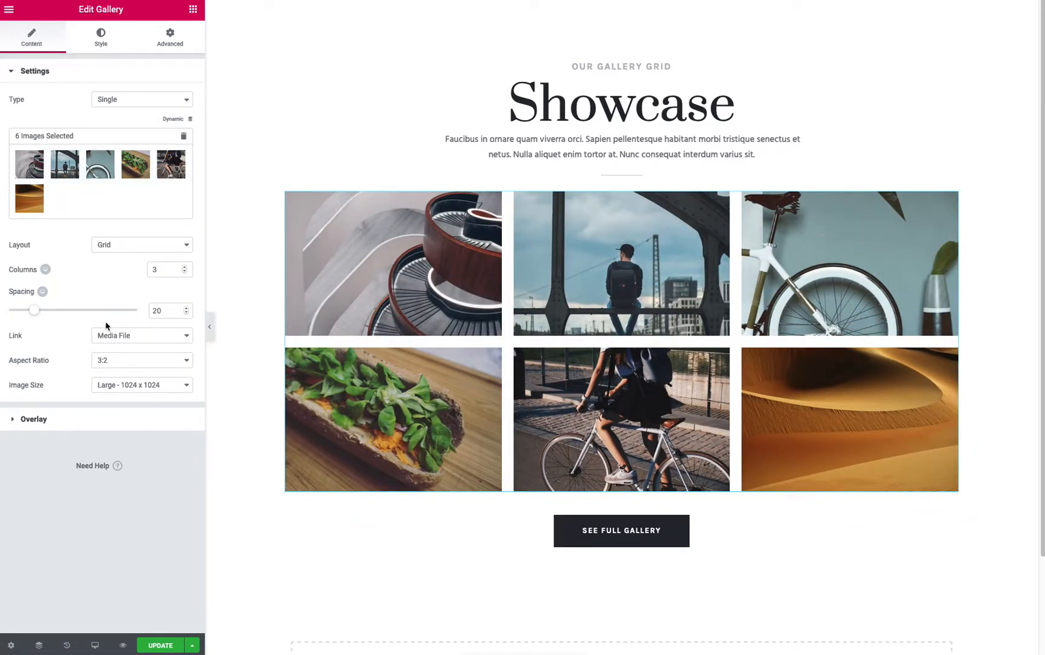
click(101, 362)
click(106, 375)
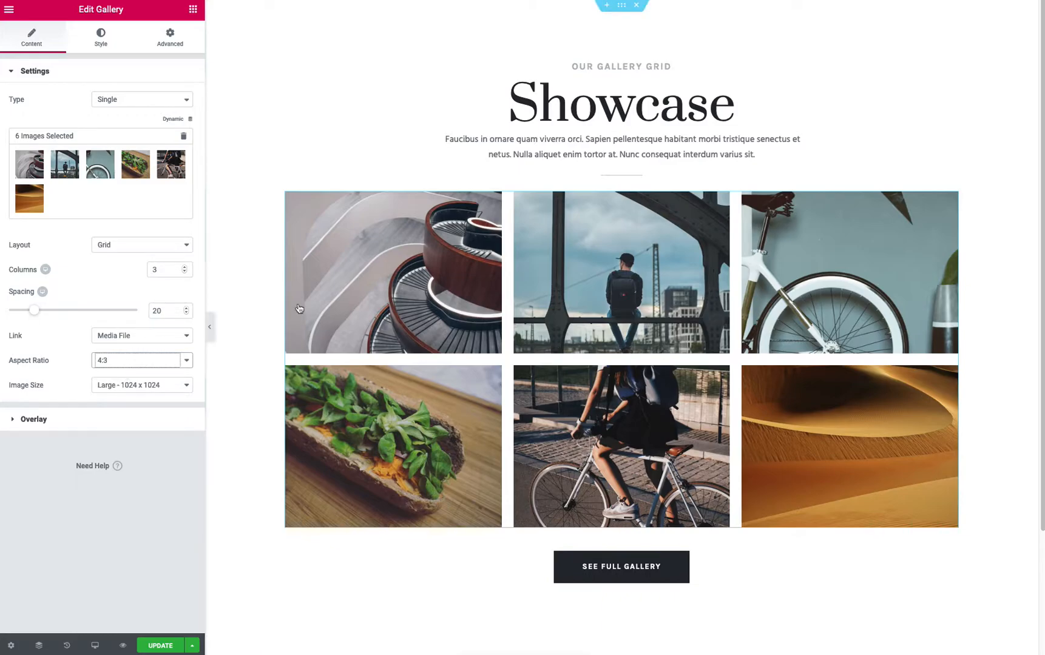
- Browse the gallery images in the lightbox starting from the staircase photo, close it and return to the gallery's settings
click(357, 291)
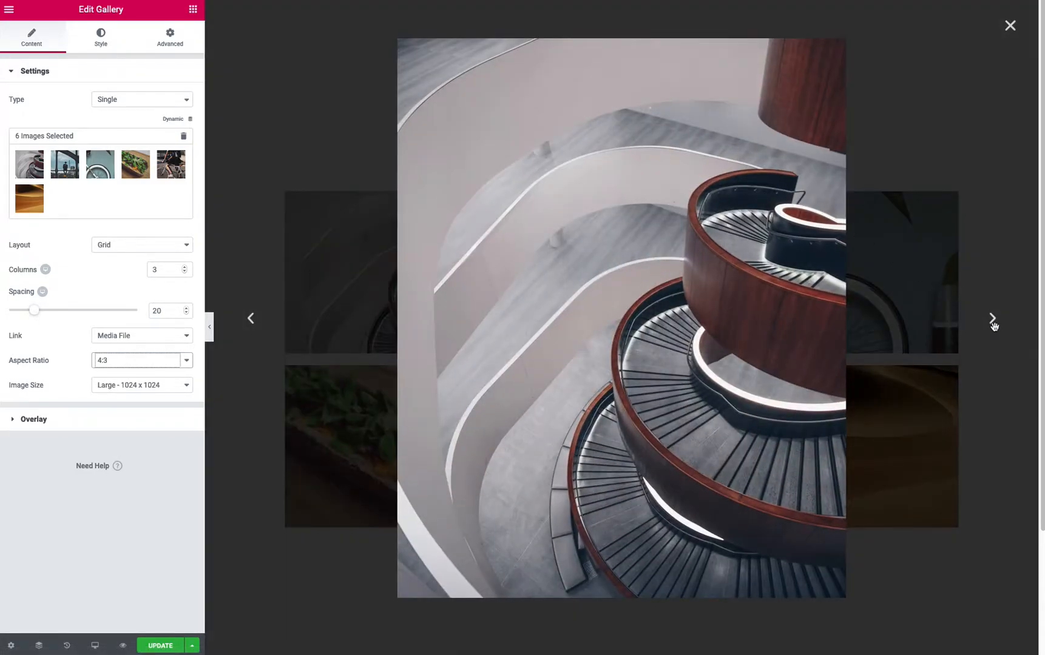
click(994, 325)
click(955, 293)
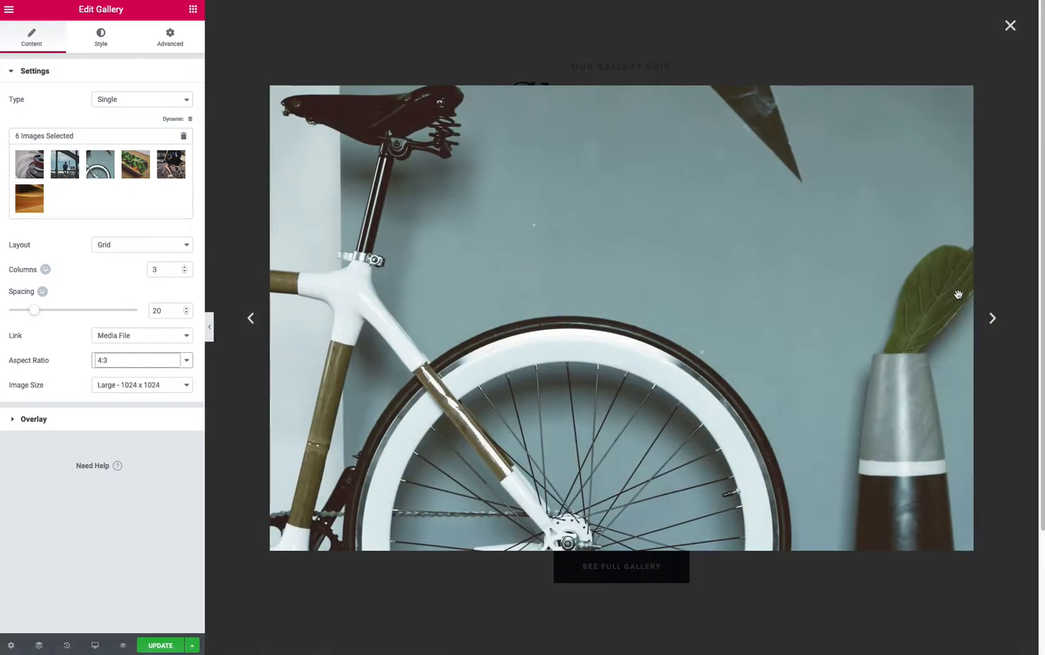
click(993, 318)
click(993, 319)
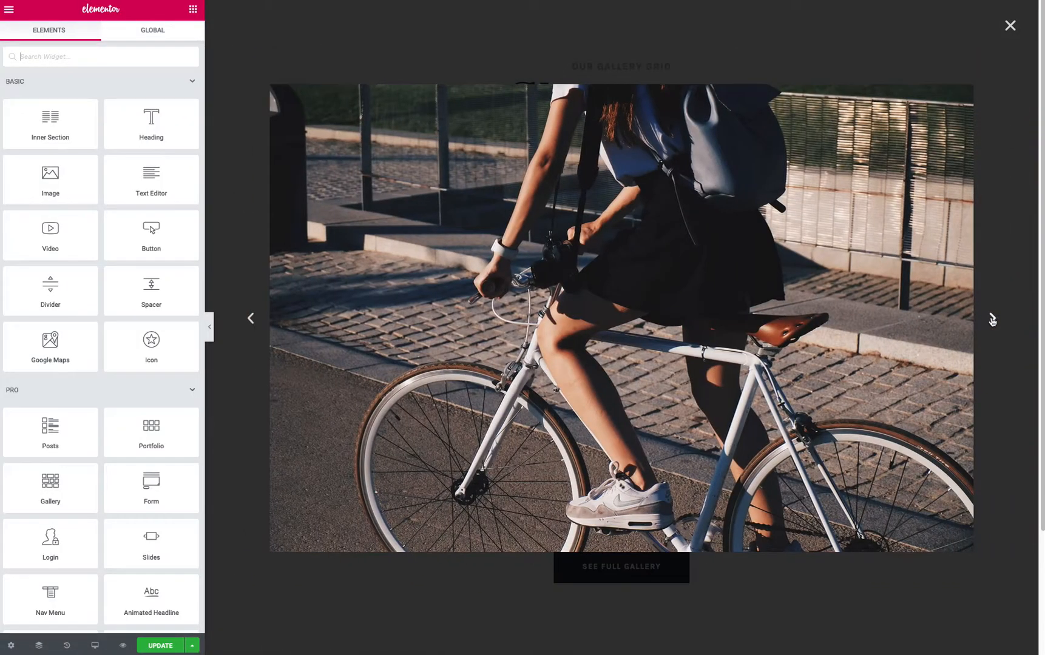
click(992, 319)
click(1009, 27)
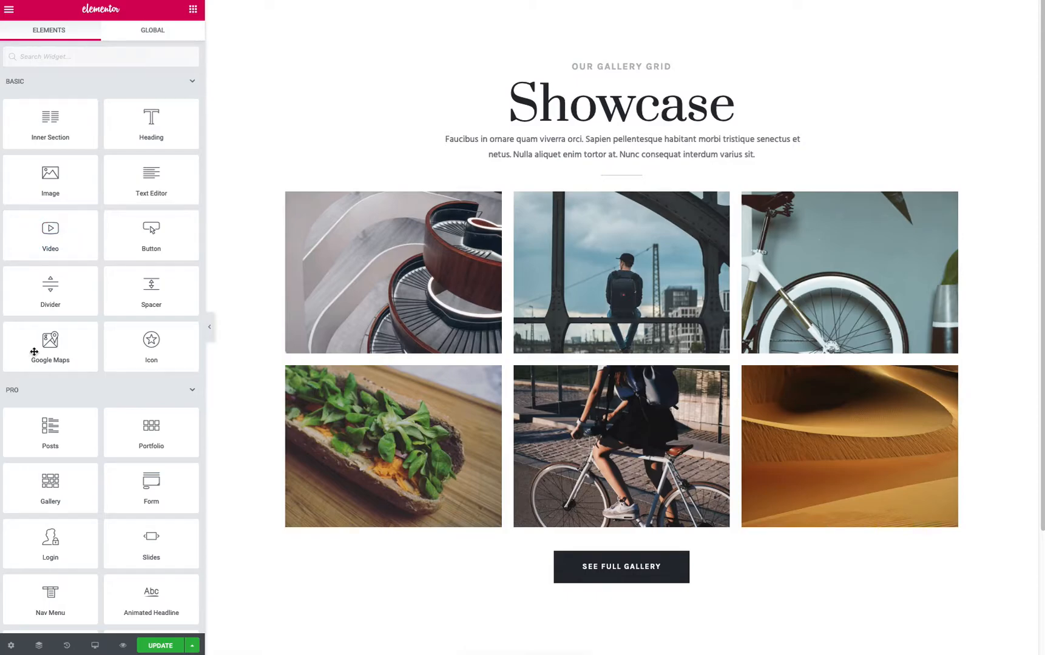
click(952, 200)
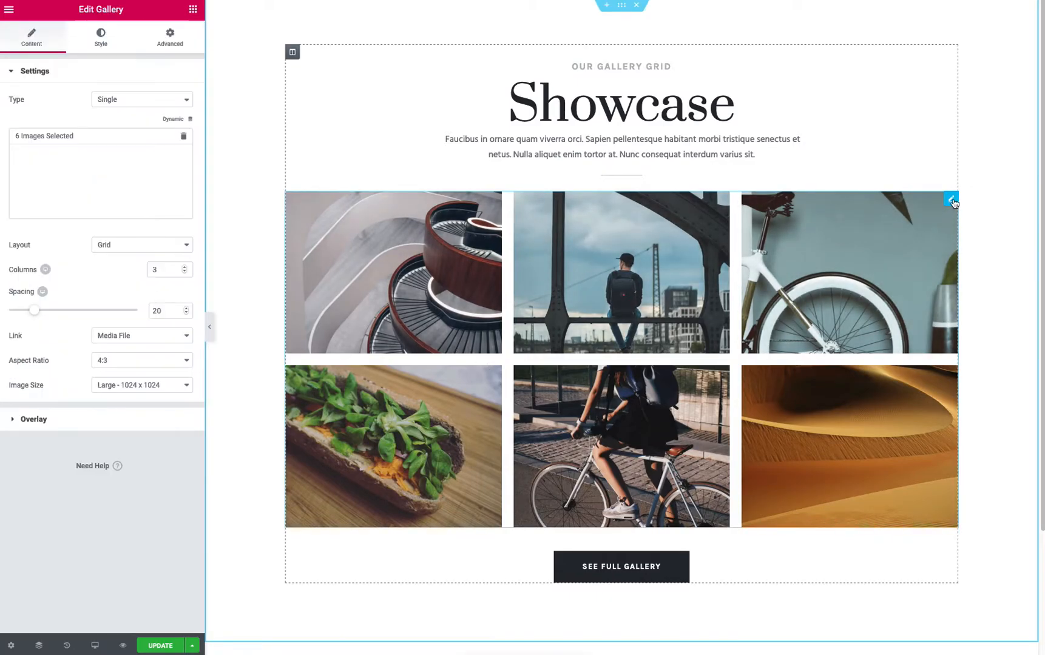
- Switch the gallery layout to Justified and increase its desktop row height to 327
click(111, 246)
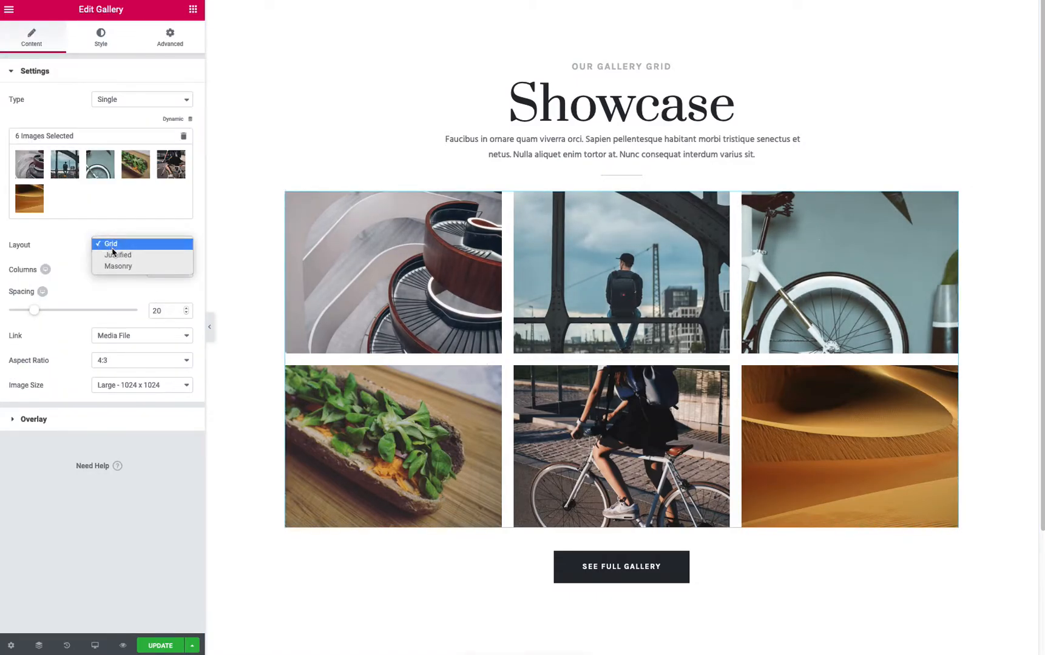
click(117, 255)
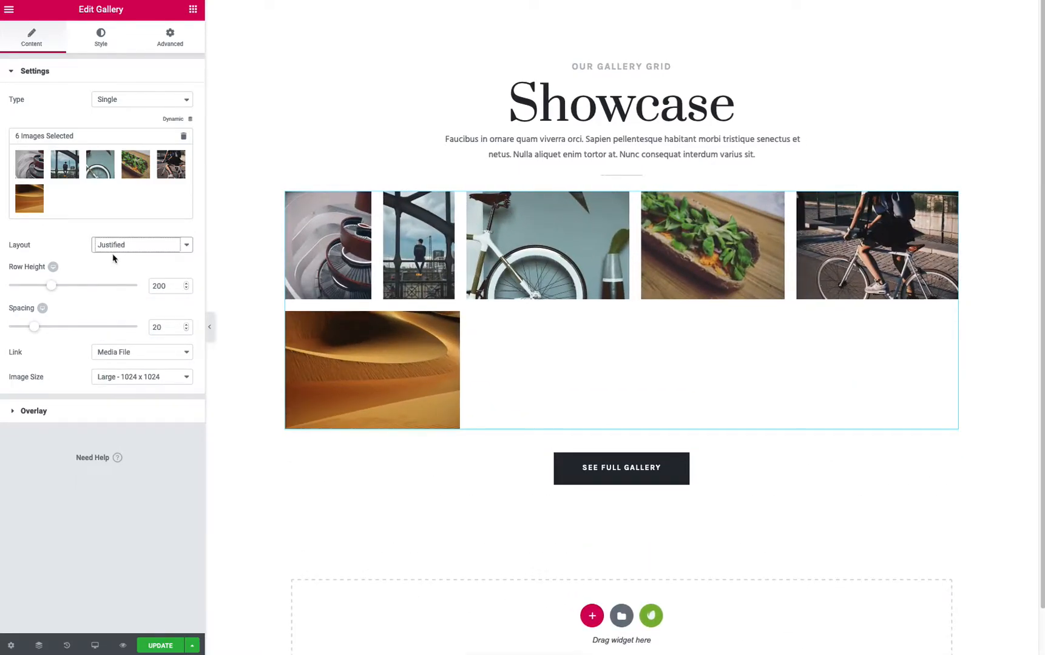
drag(51, 290, 72, 292)
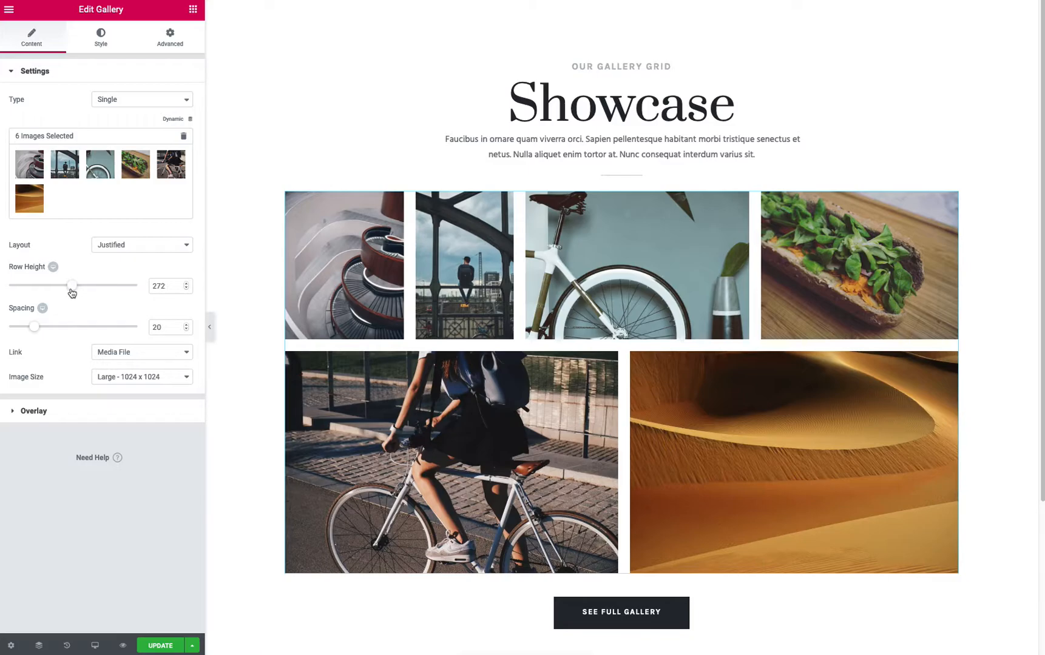
drag(72, 293, 87, 295)
click(85, 292)
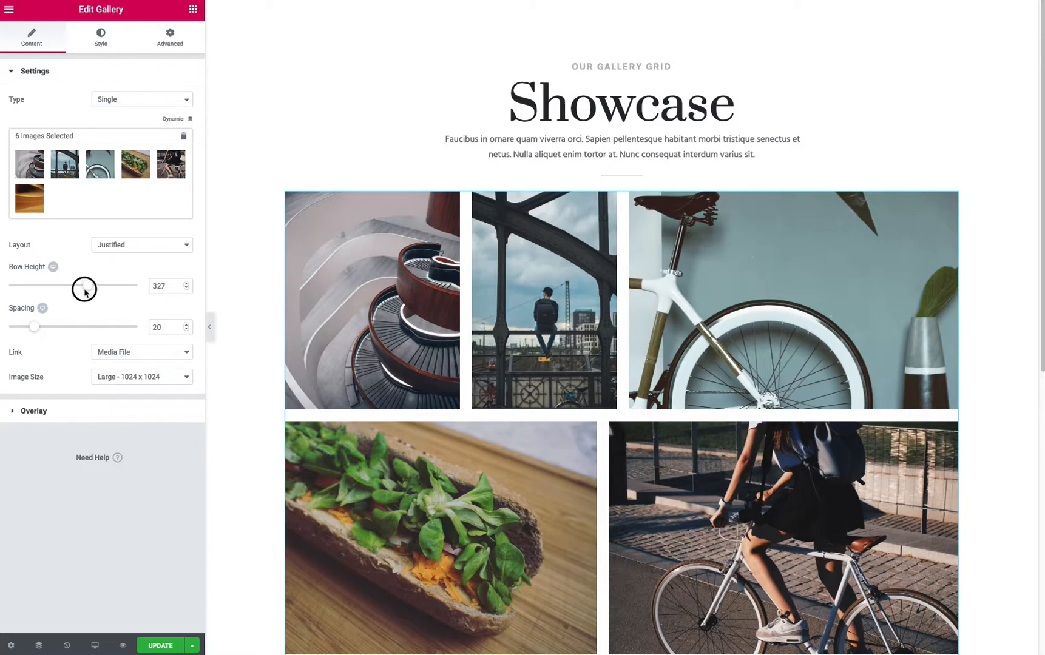
- Set the justified gallery's tablet row height to 304 and return to the desktop view
click(58, 270)
click(67, 269)
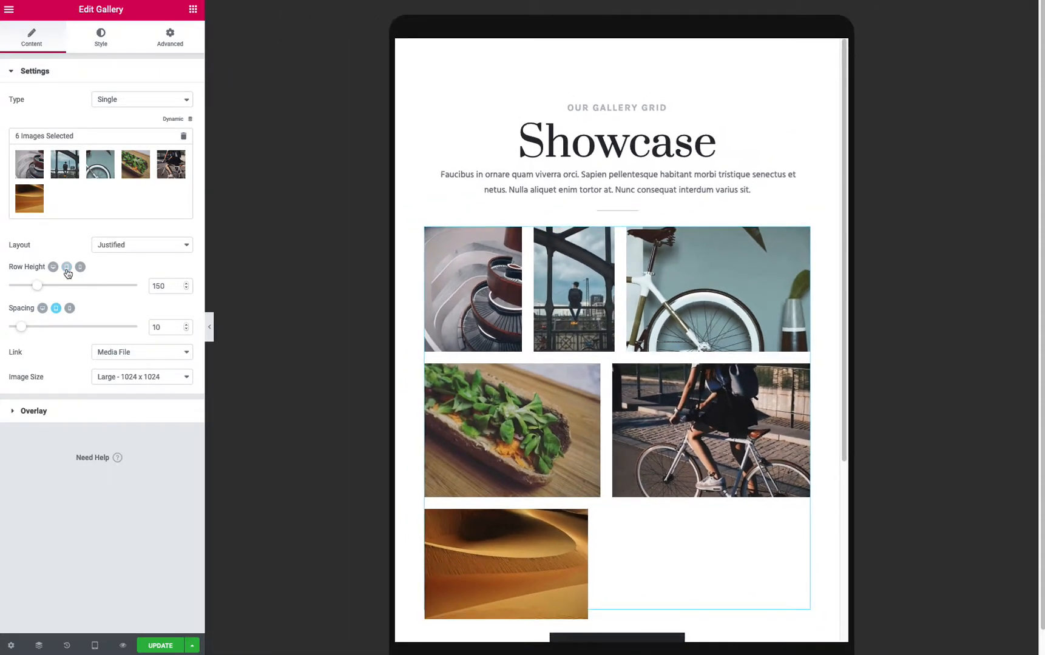
drag(35, 286, 84, 293)
click(42, 286)
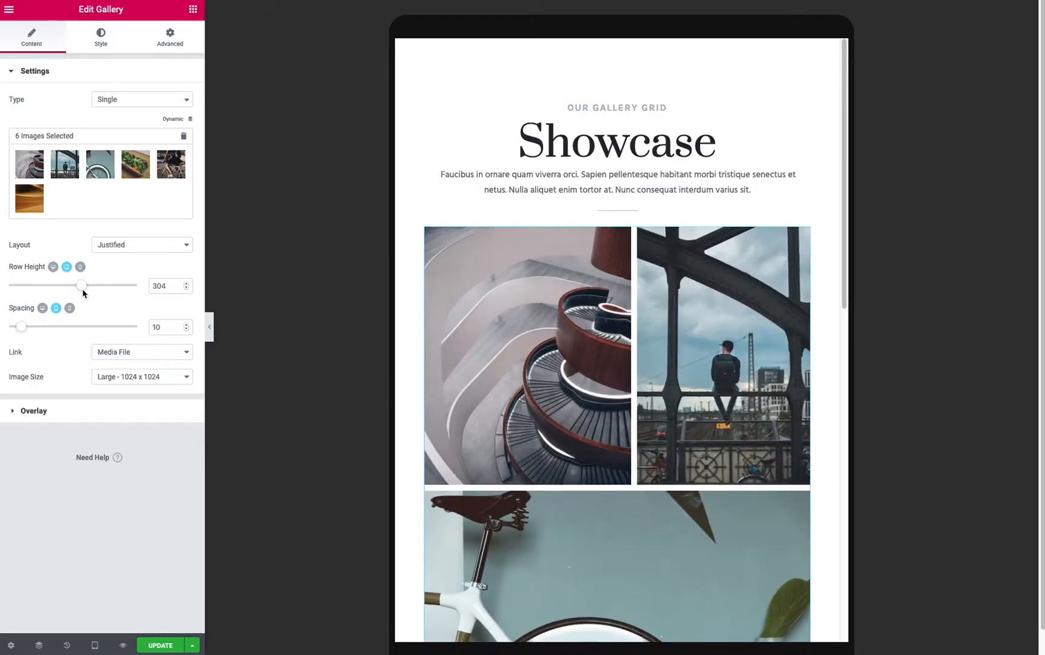
click(53, 267)
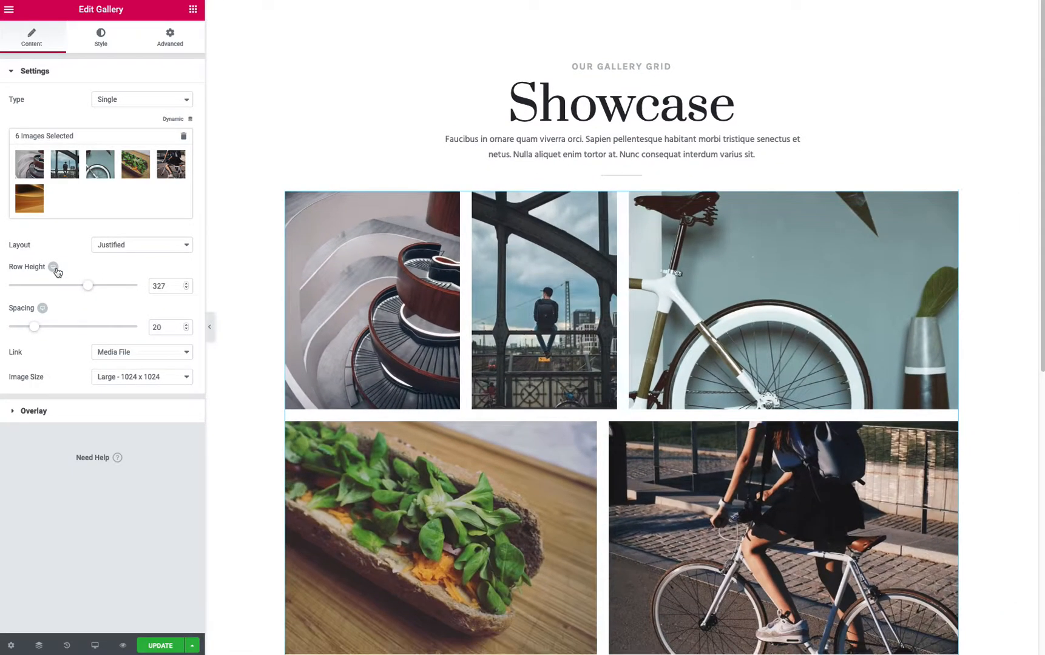
- Change the gallery layout to Masonry and check how the images are arranged on the page
click(131, 245)
click(133, 242)
click(133, 249)
click(133, 253)
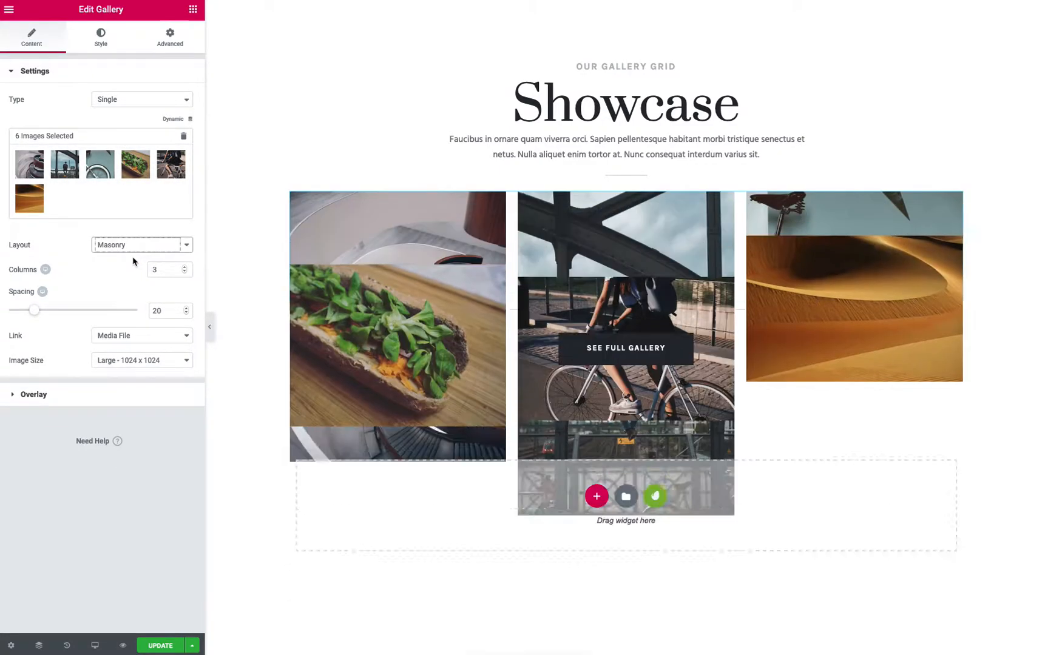
scroll(539, 336, down, 3)
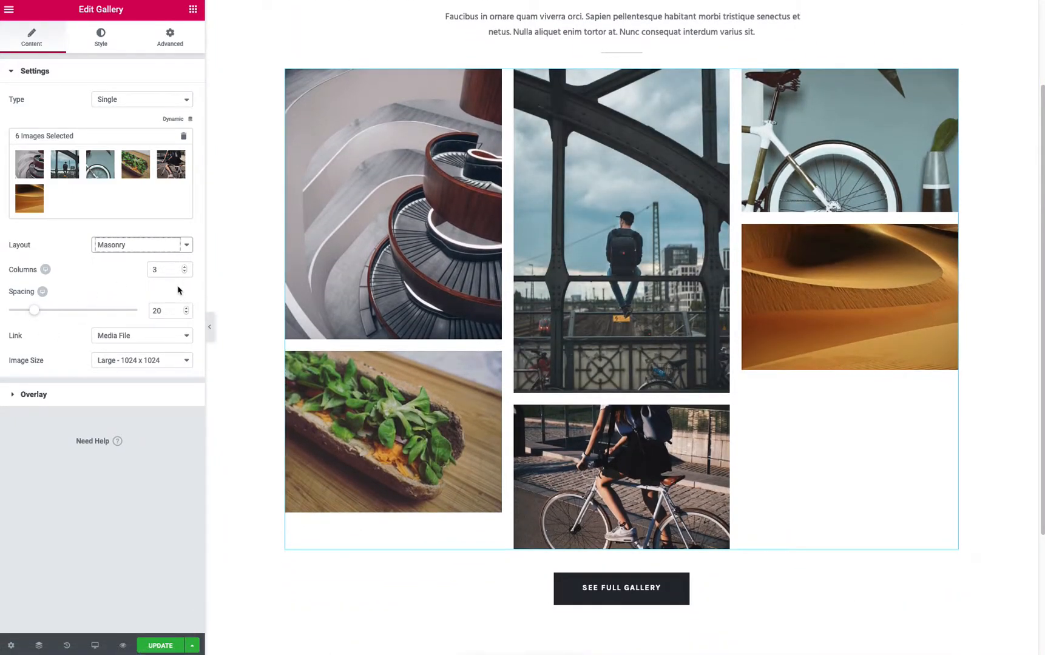
- Give the gallery images a dark blue #161e59 border with a width of 9 px
click(99, 42)
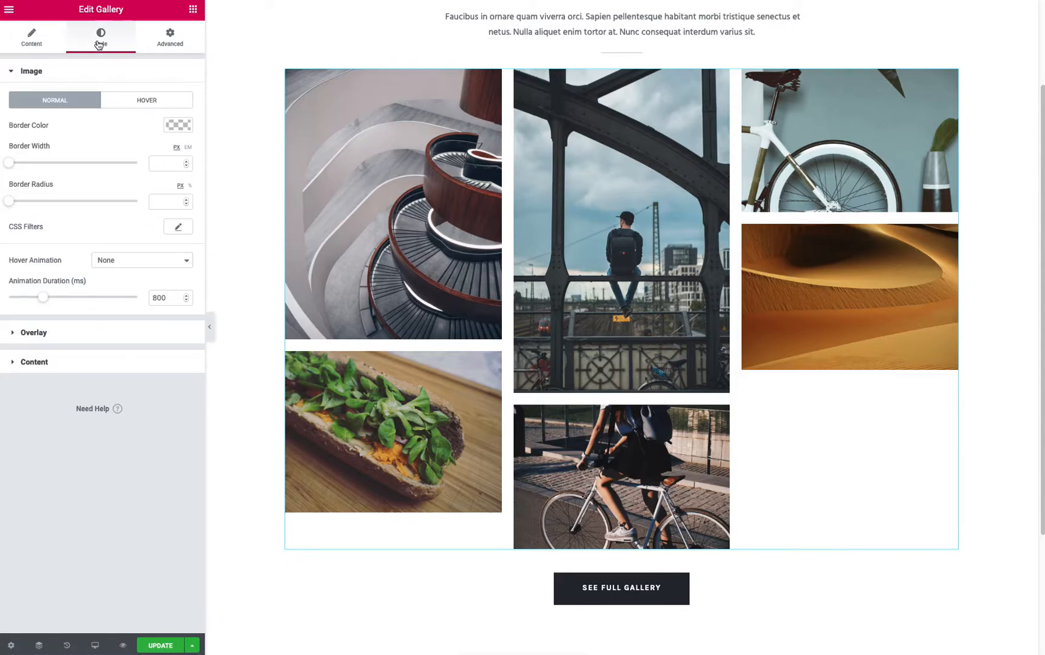
click(178, 126)
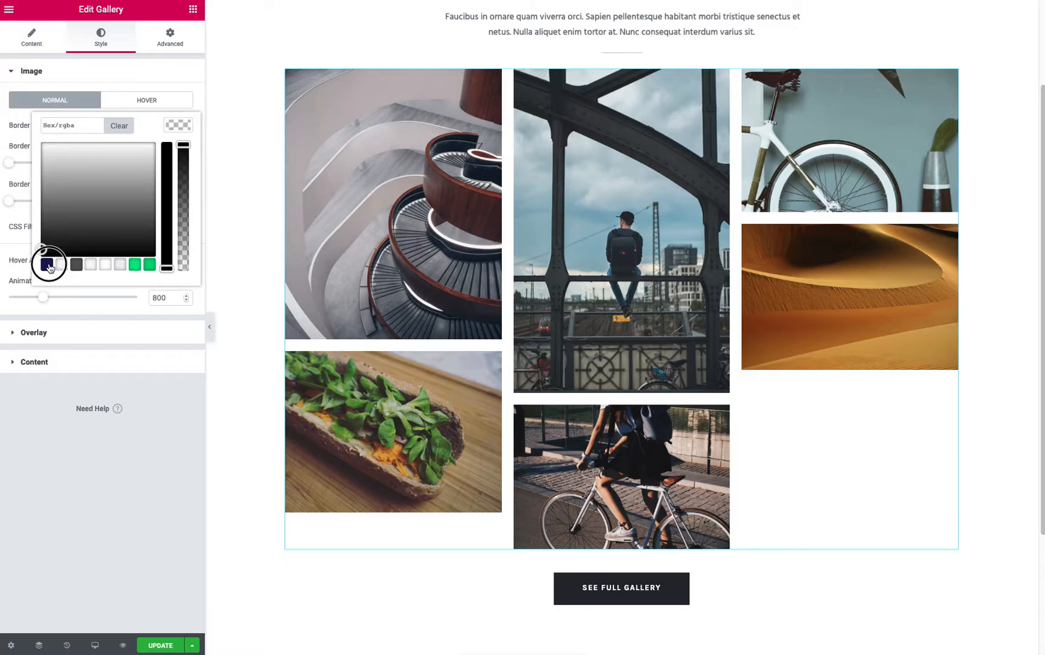
click(50, 268)
click(54, 422)
mouse_move(13, 165)
mouse_down()
mouse_move(33, 163)
mouse_move(25, 166)
mouse_up()
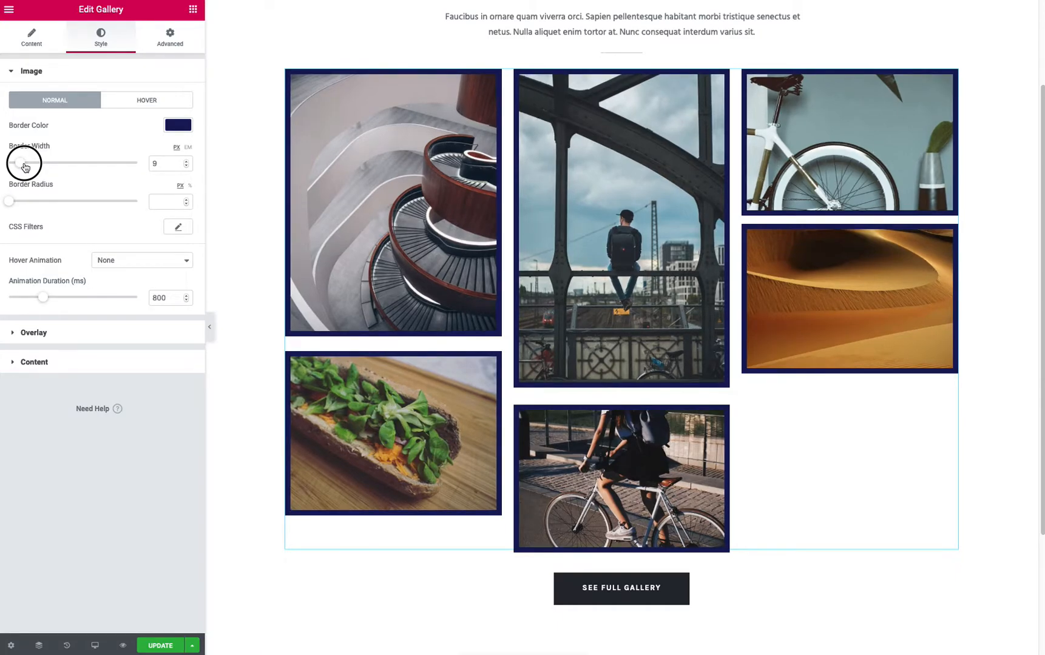
- Try the green #00d67a as the images' hover border color and clear it again
click(139, 106)
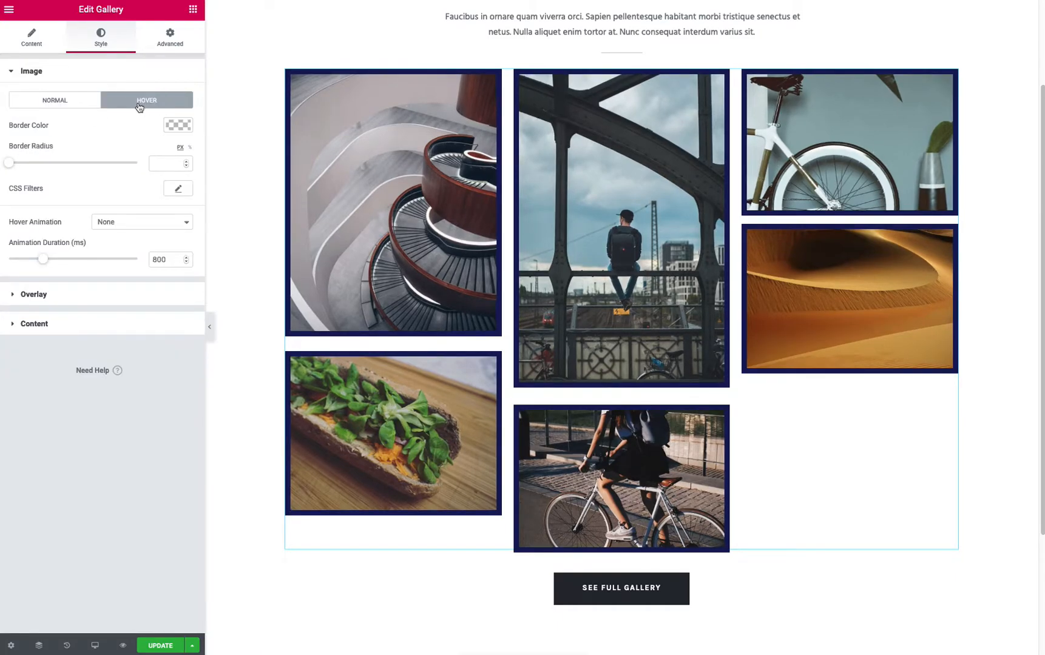
click(178, 126)
click(147, 266)
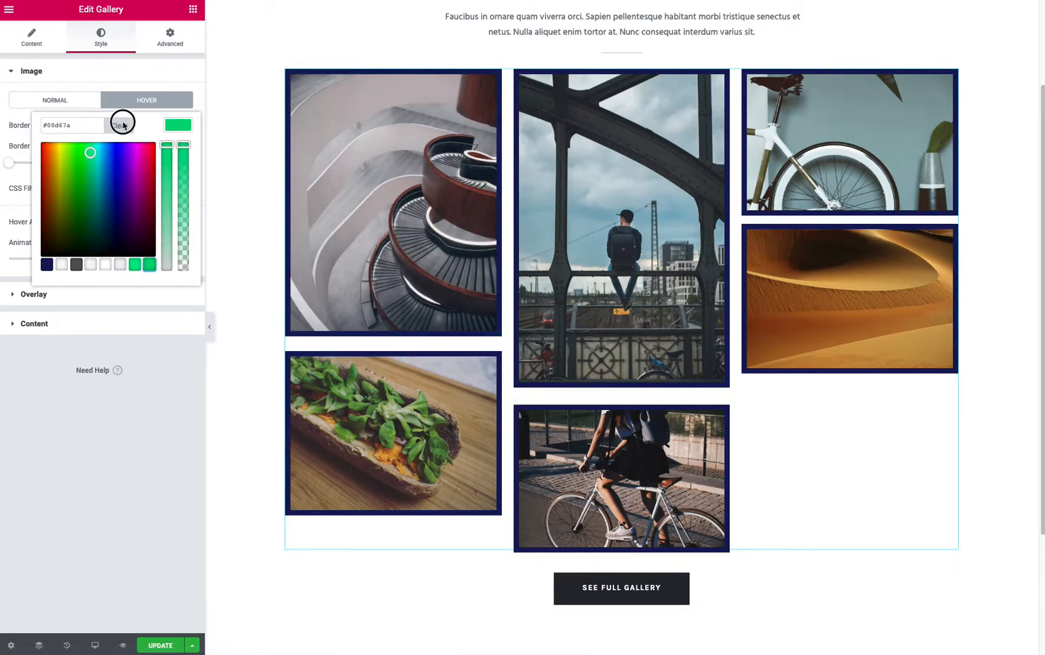
click(120, 126)
click(80, 110)
- Clear the images' normal border color and reset the border width and radius to 0
click(81, 107)
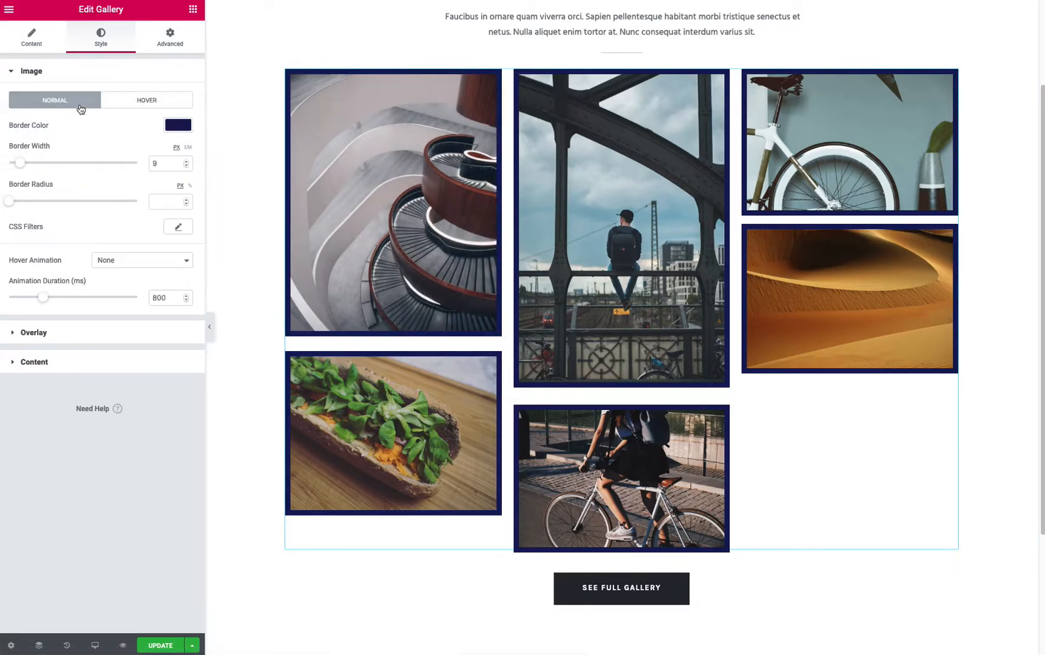
click(170, 126)
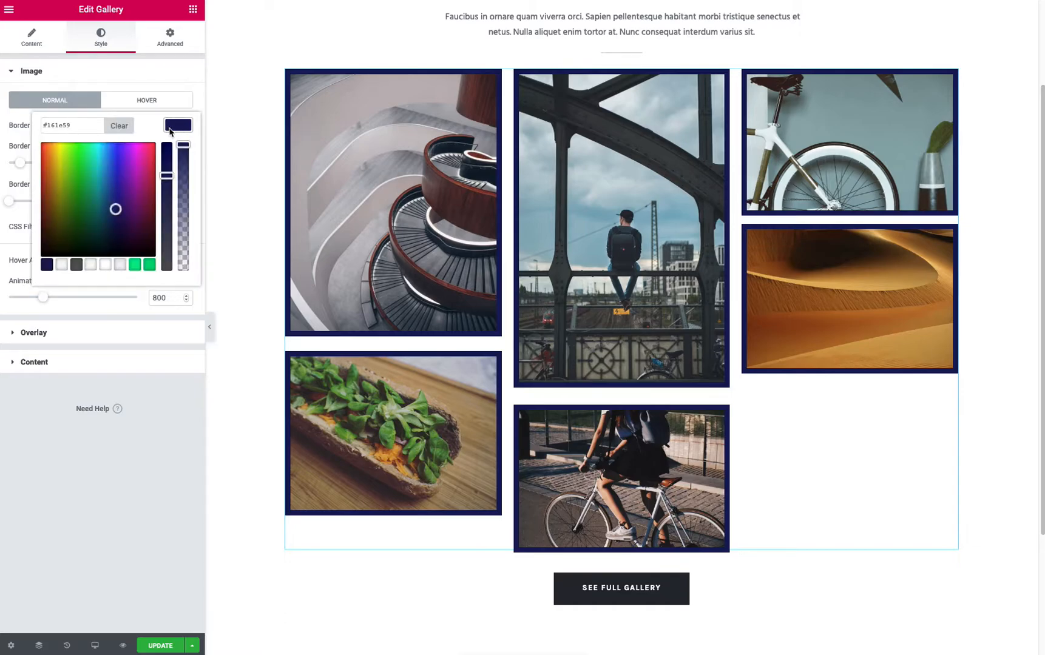
click(119, 127)
click(156, 455)
drag(20, 163, 8, 201)
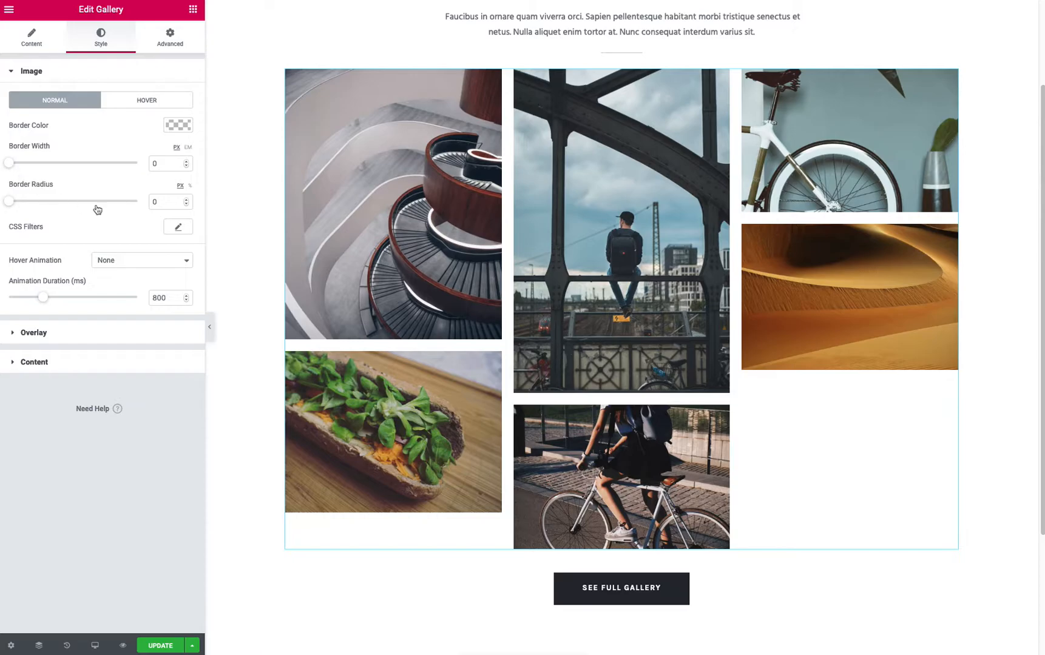
- Desaturate the gallery images fully through the normal-state CSS filters
click(175, 228)
drag(78, 371, 19, 360)
click(200, 184)
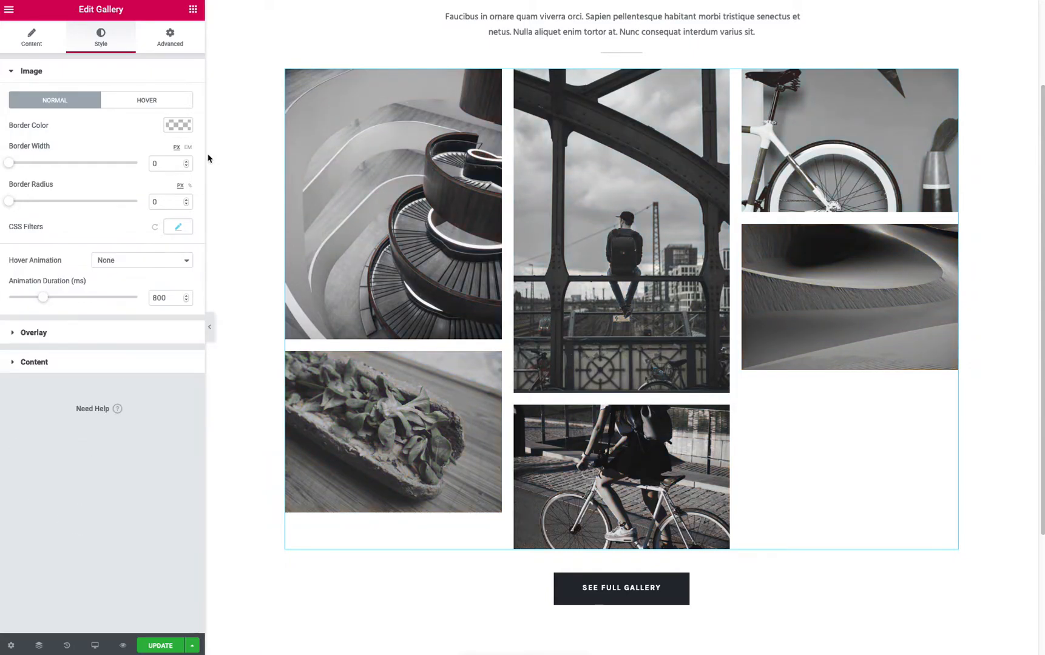
- Turn off the gallery's overlay background in the content settings
click(155, 108)
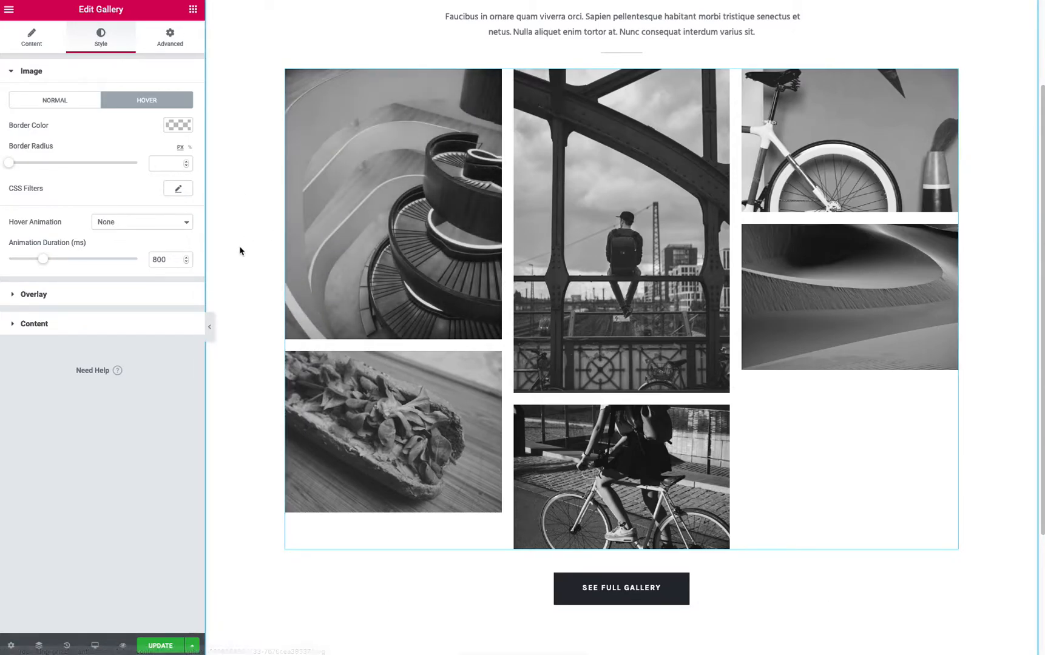
click(17, 296)
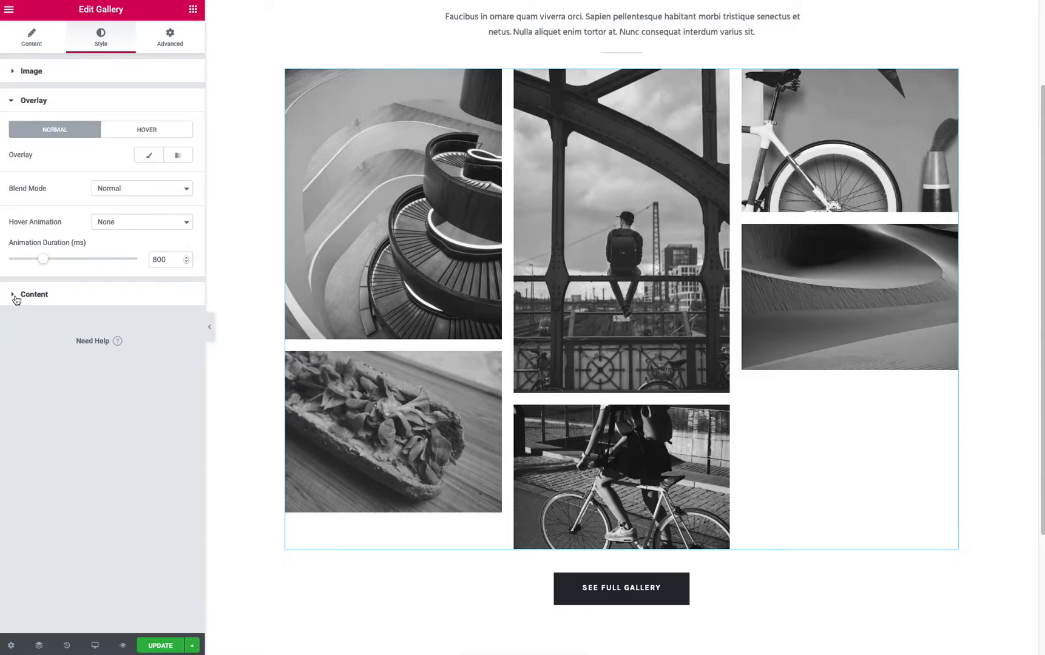
click(32, 37)
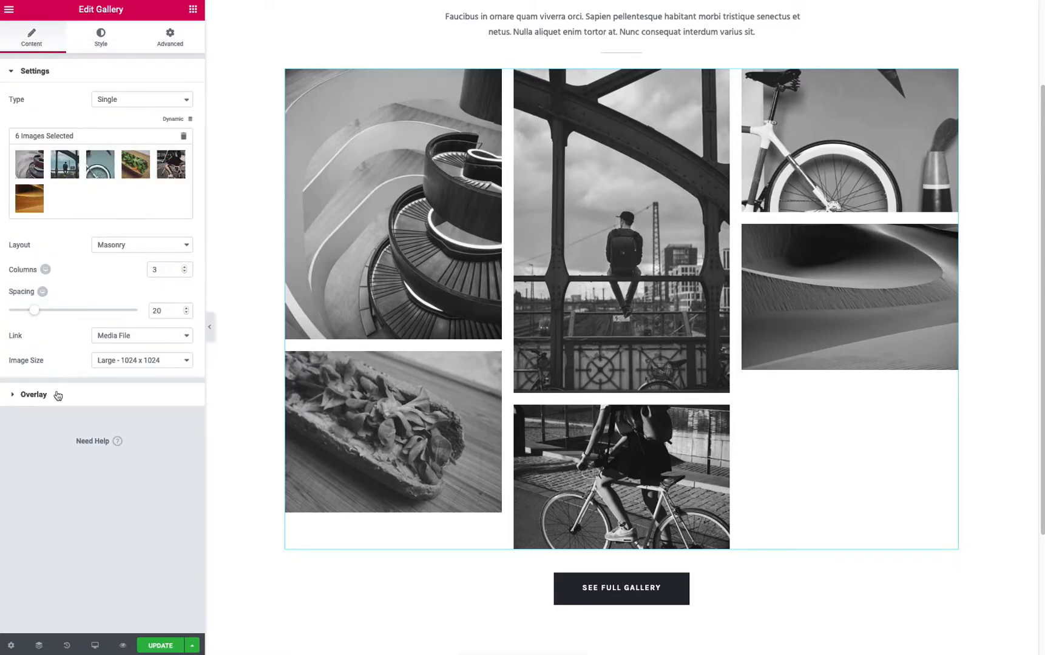
click(58, 396)
click(172, 127)
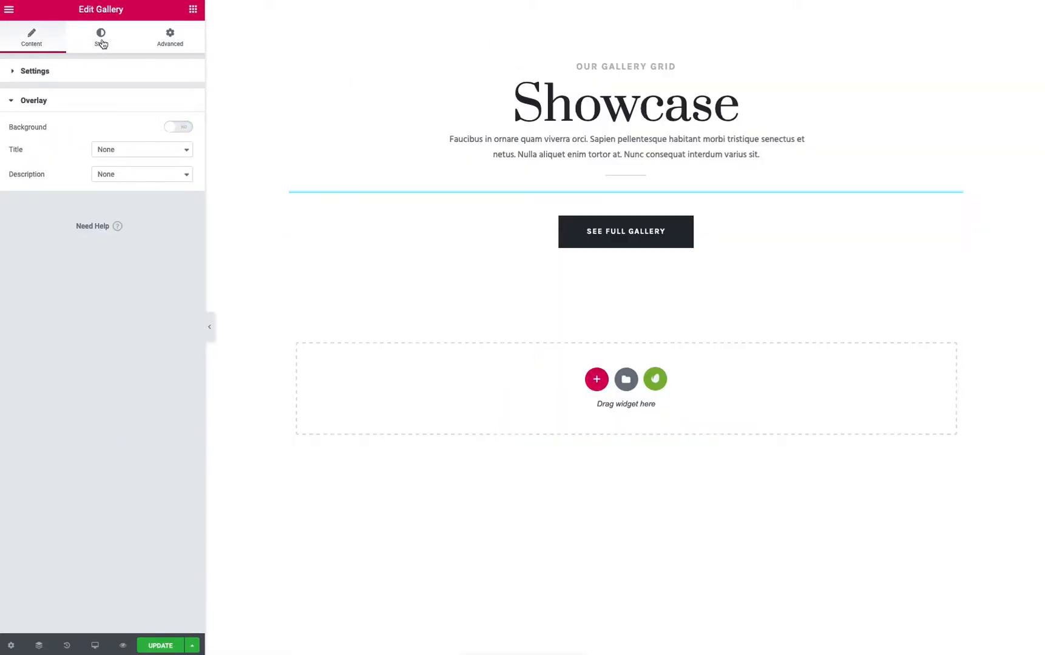
- Activate hover-state CSS filters with saturation 100 for the images and preview the effect on the gallery
click(100, 38)
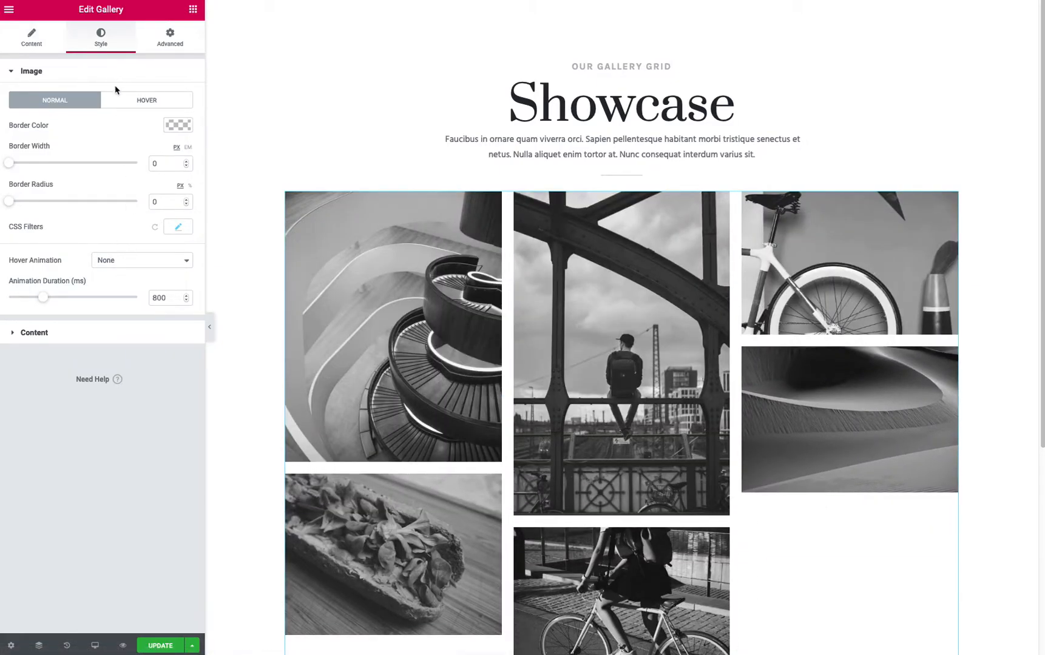
click(119, 98)
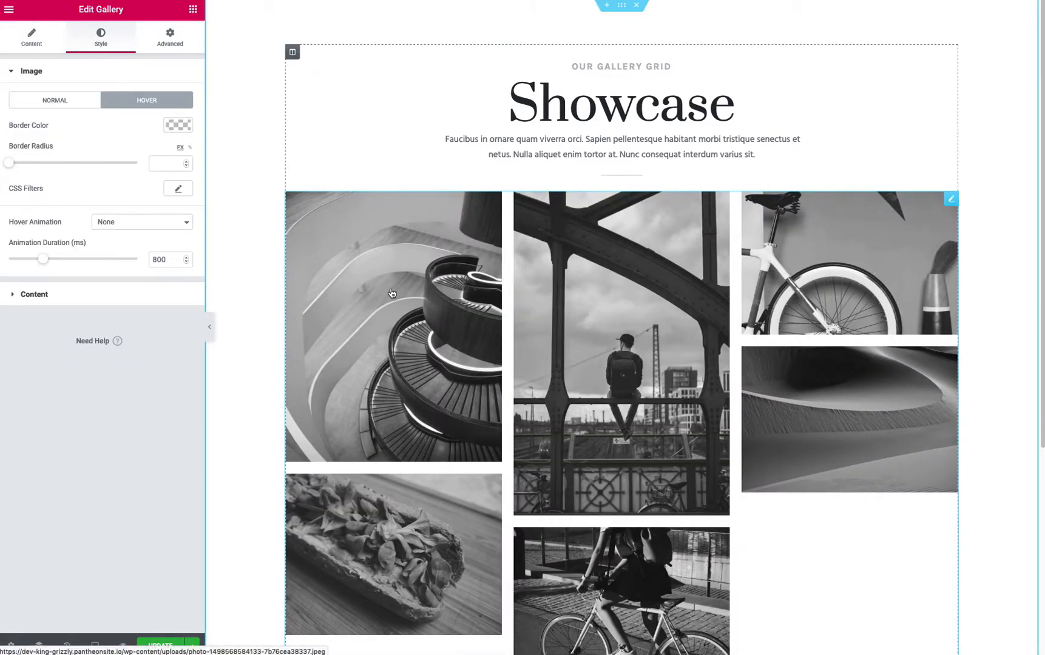
click(176, 191)
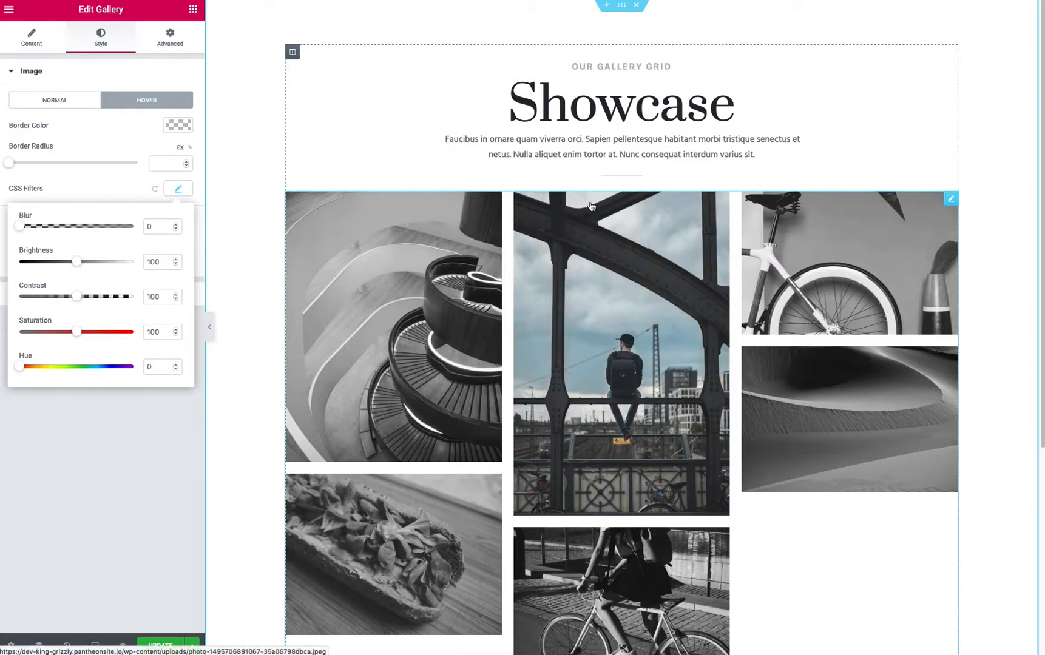
click(165, 434)
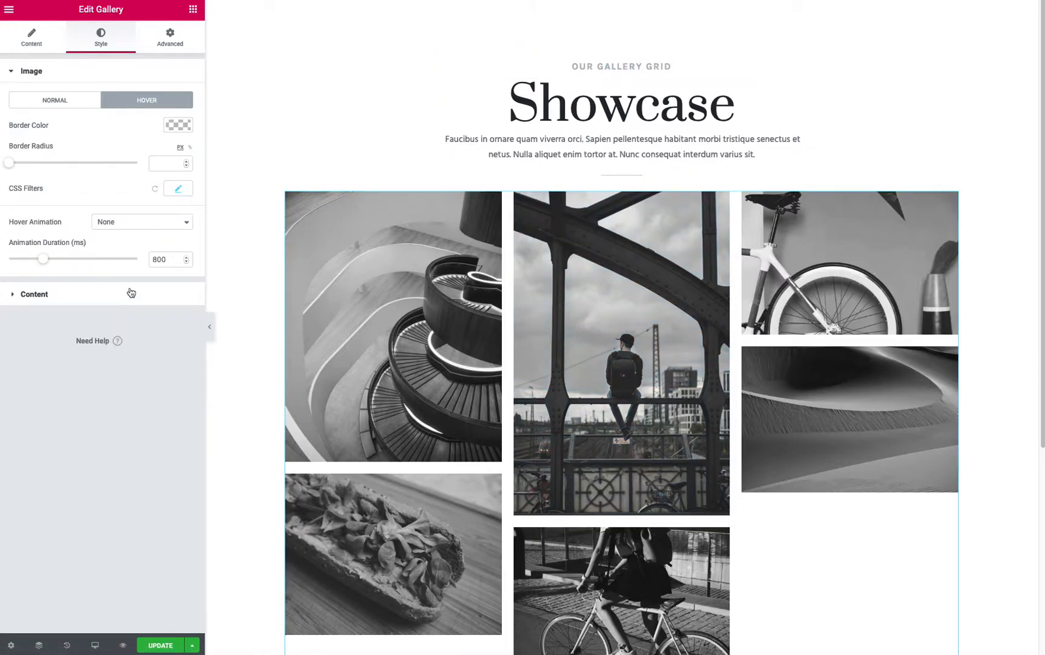
- Reset the images' hover-state and normal-state CSS filters to their defaults
click(155, 189)
click(71, 108)
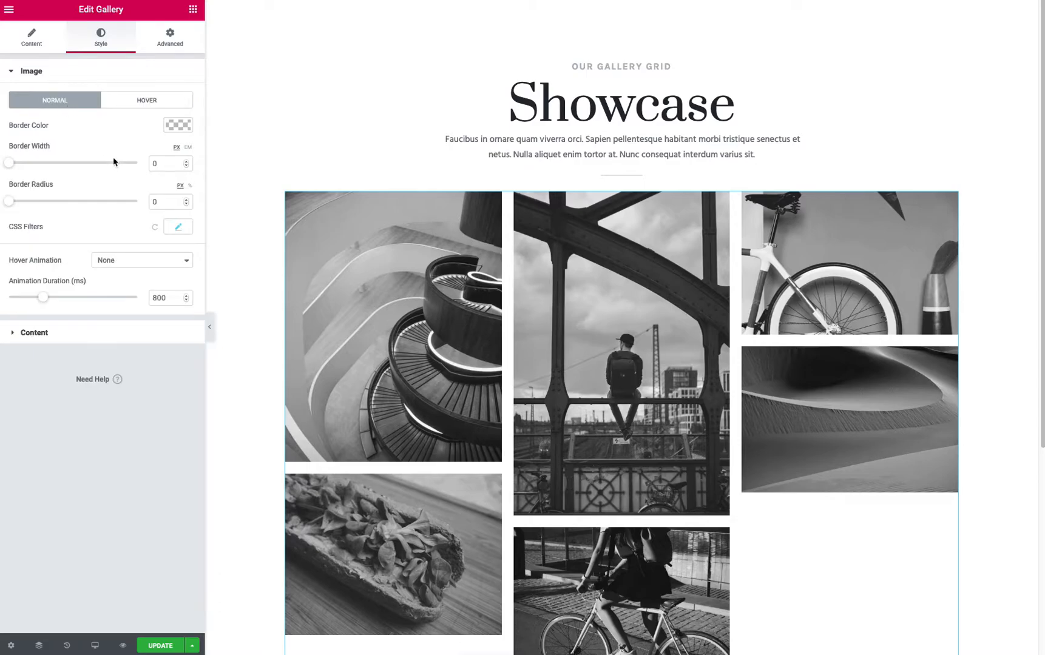
- Turn on the gallery's overlay background and check which style sections are available
click(31, 43)
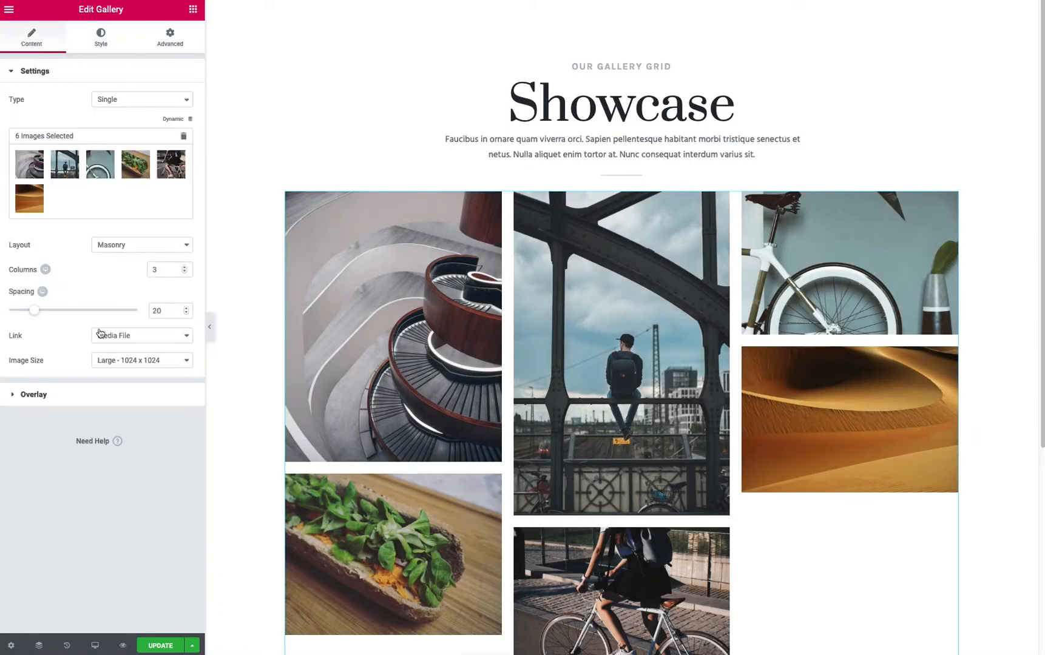
click(68, 398)
click(169, 126)
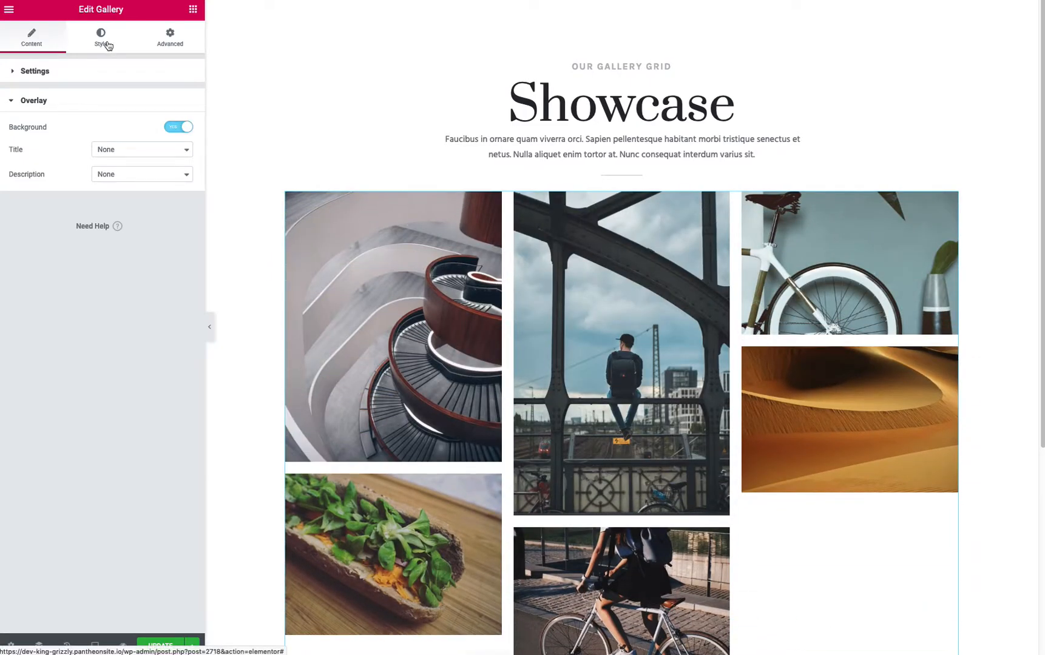
click(104, 44)
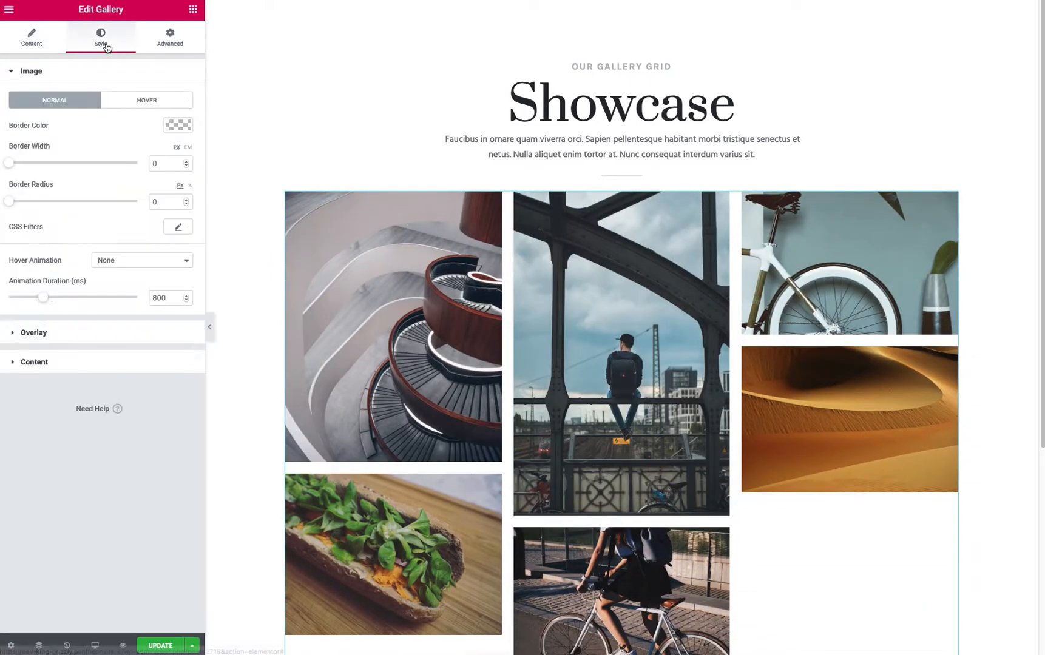
- Disable the overlay background again and compare the available style sections
click(46, 41)
click(105, 396)
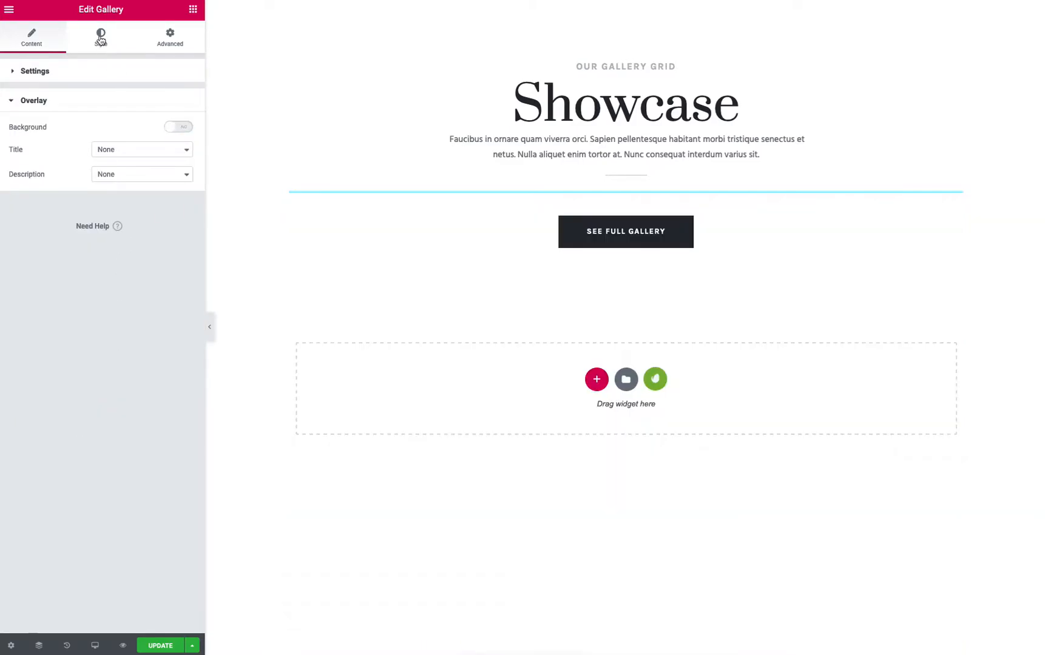
click(103, 48)
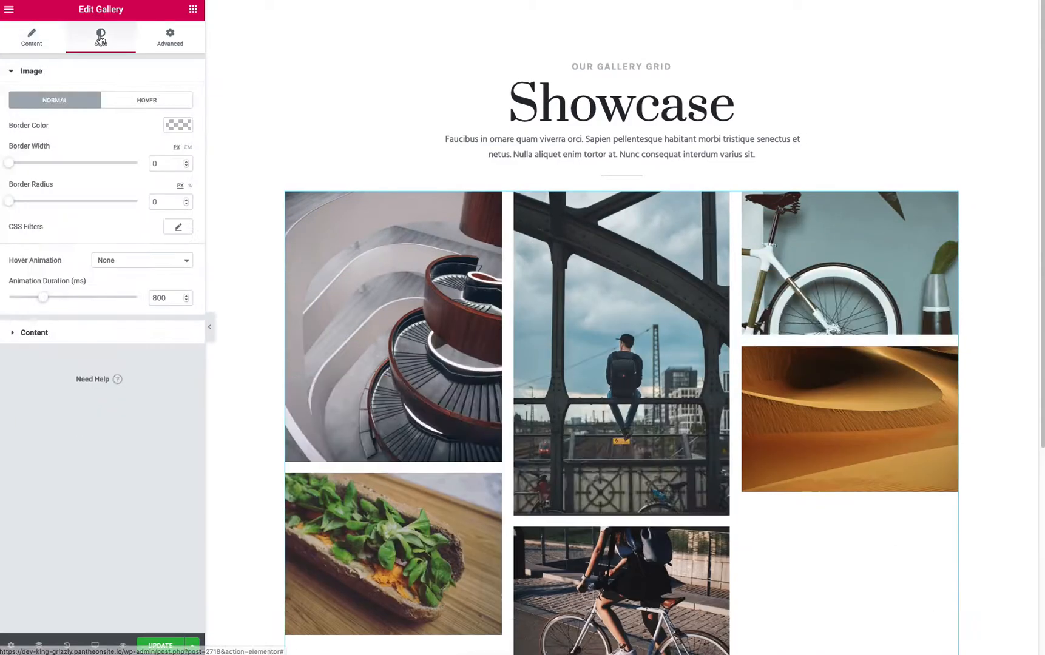
- Re-enable the gallery's overlay background and return to its style settings
click(26, 40)
click(107, 395)
click(173, 129)
click(108, 49)
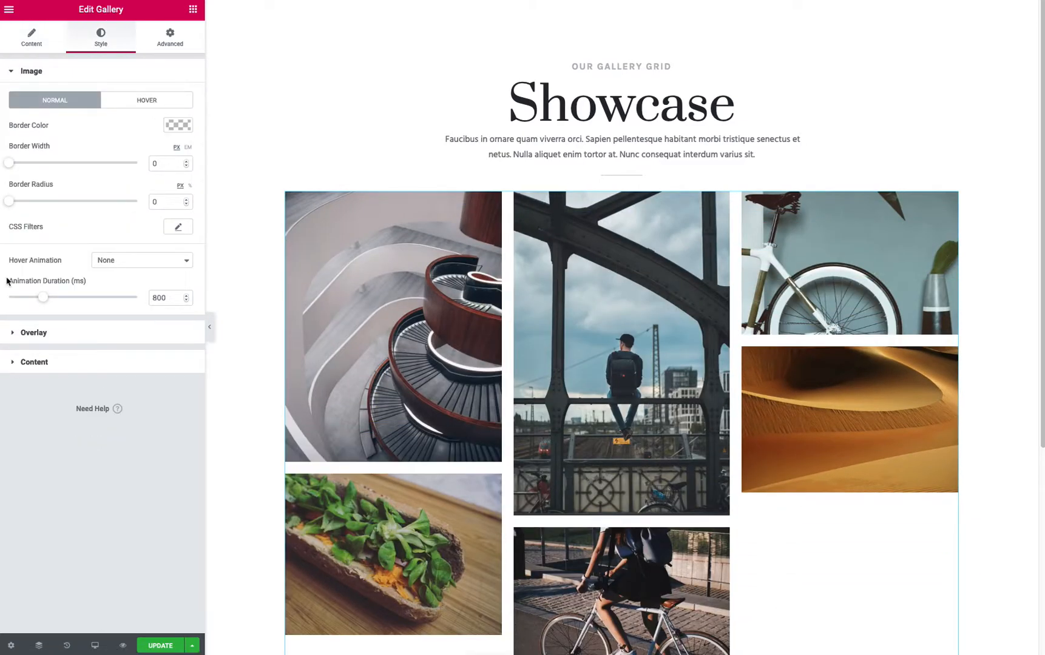
- Give the images a classic normal-state overlay in pink #ed3192 and lower its opacity until the photos show through
click(40, 343)
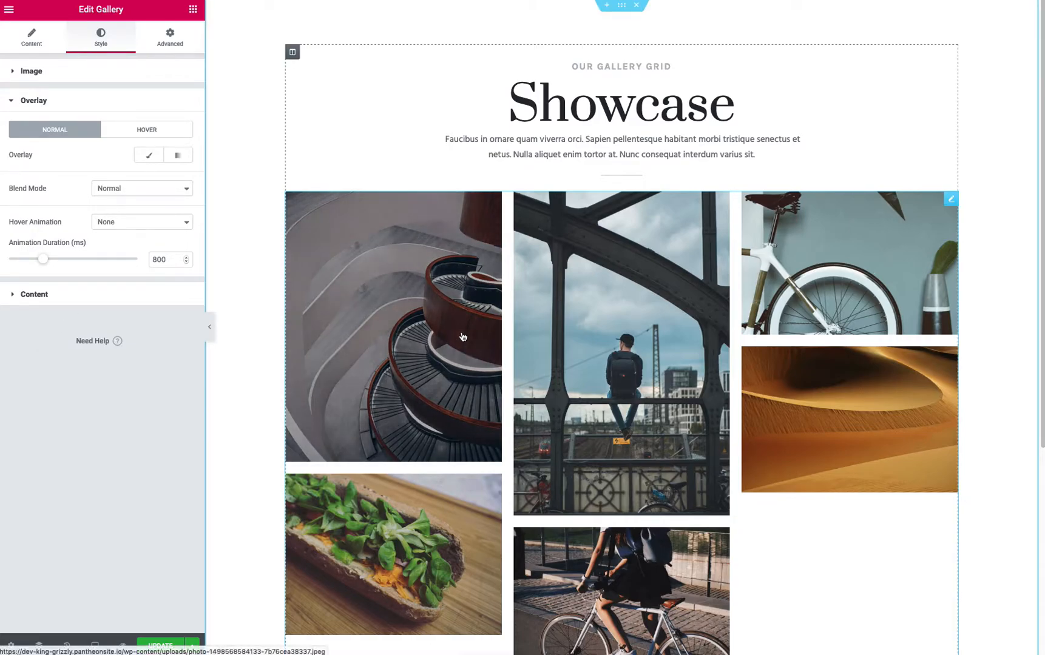
click(149, 155)
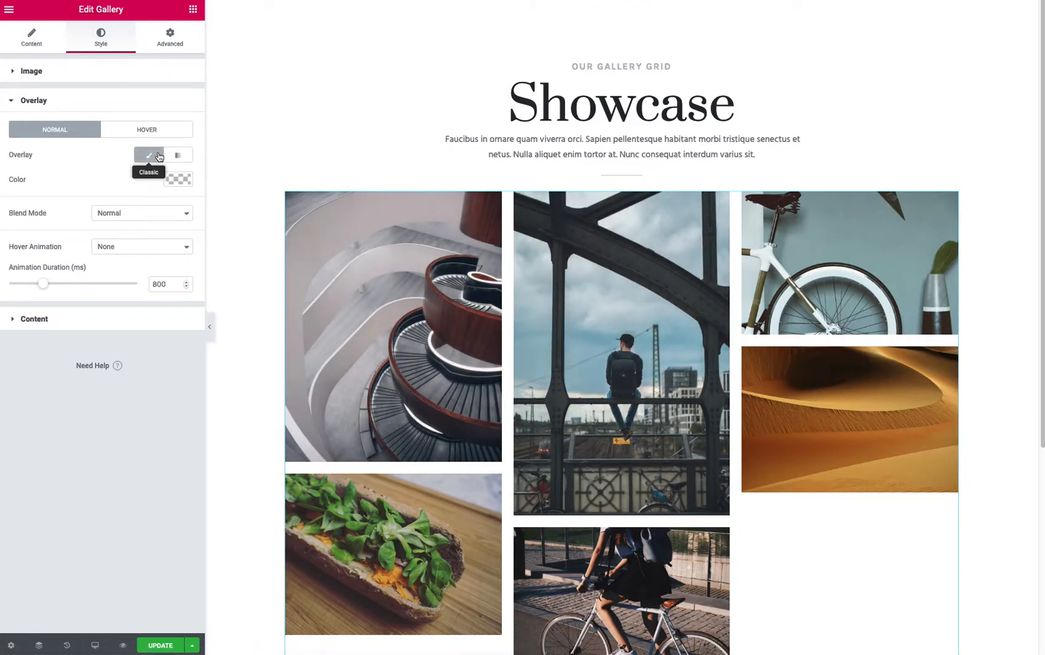
click(178, 183)
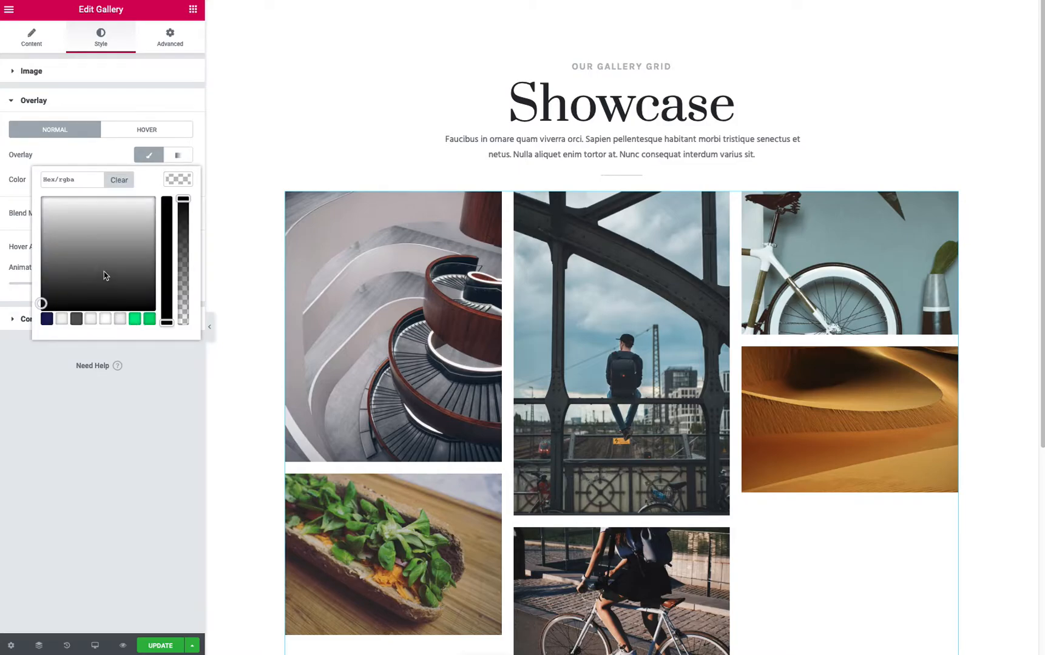
click(155, 198)
click(166, 278)
click(146, 198)
click(166, 225)
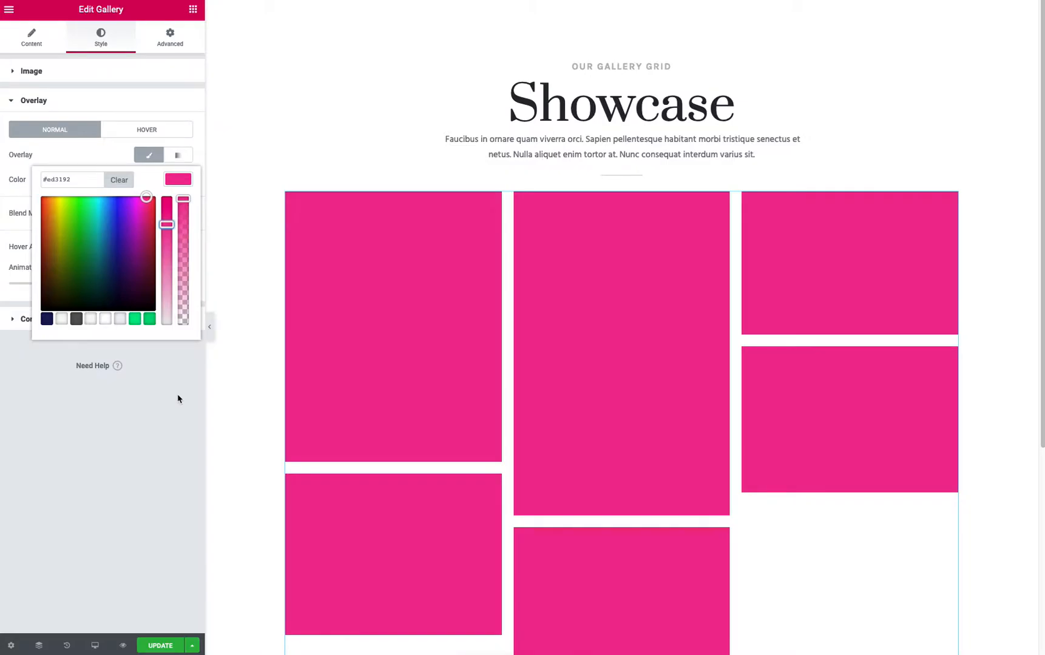
drag(181, 201, 188, 295)
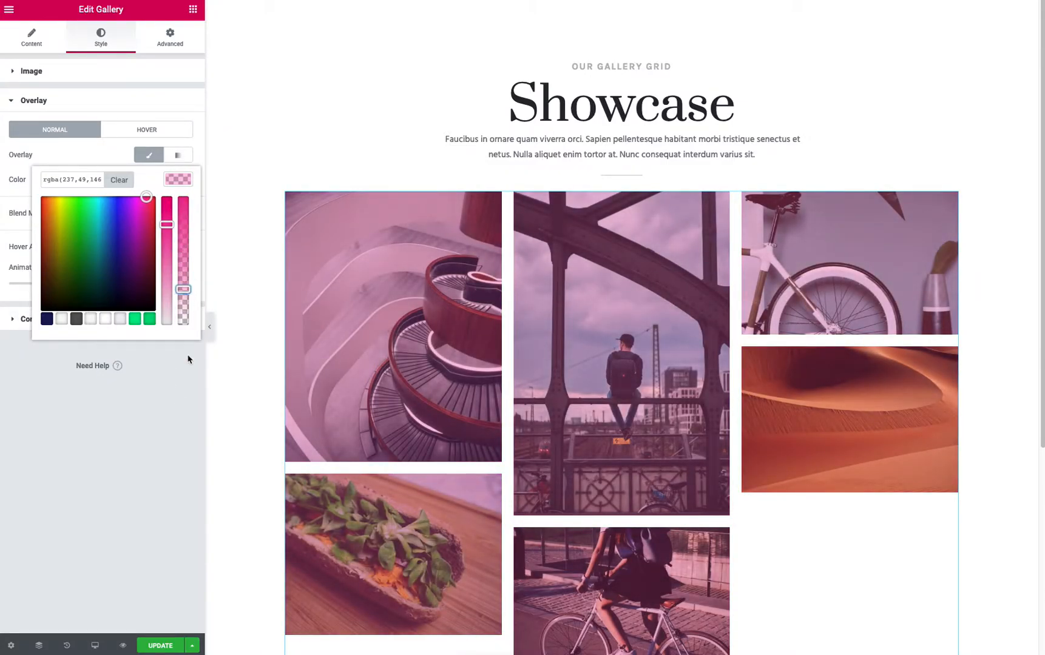
click(180, 467)
- Try a more opaque dark blue rgba(22,30,89) hover overlay on the images and remove the classic hover background
click(134, 130)
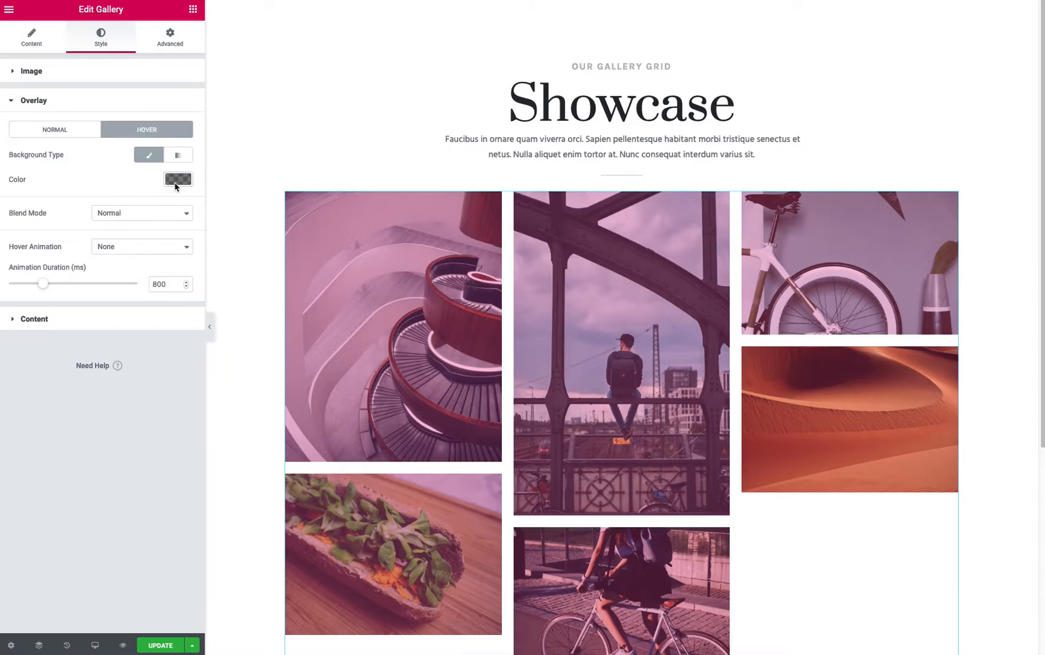
click(177, 180)
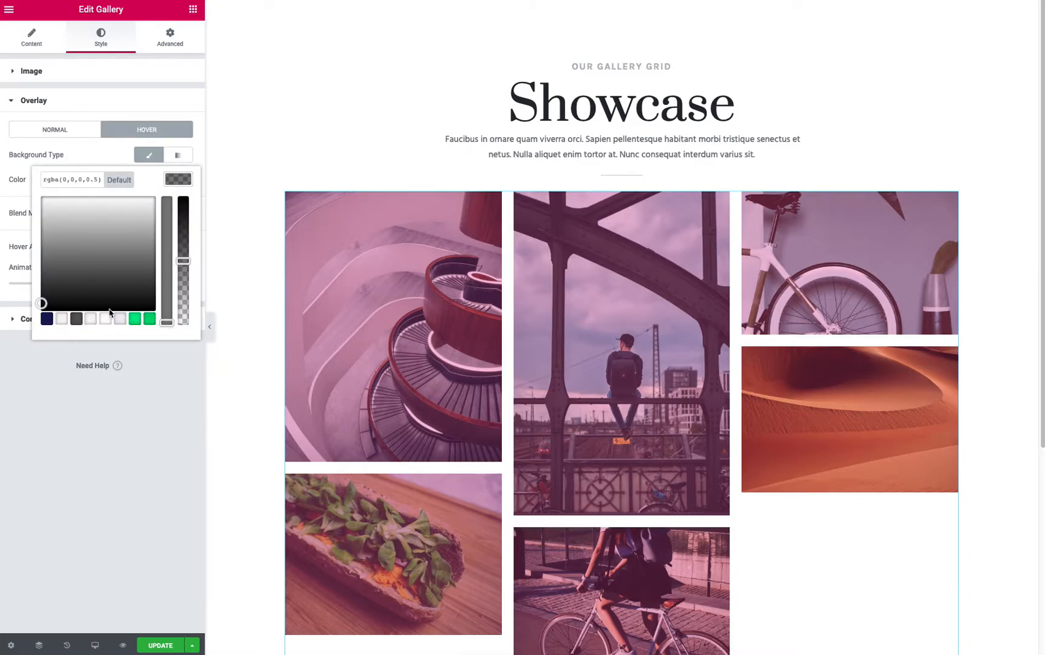
click(46, 319)
drag(183, 261, 182, 229)
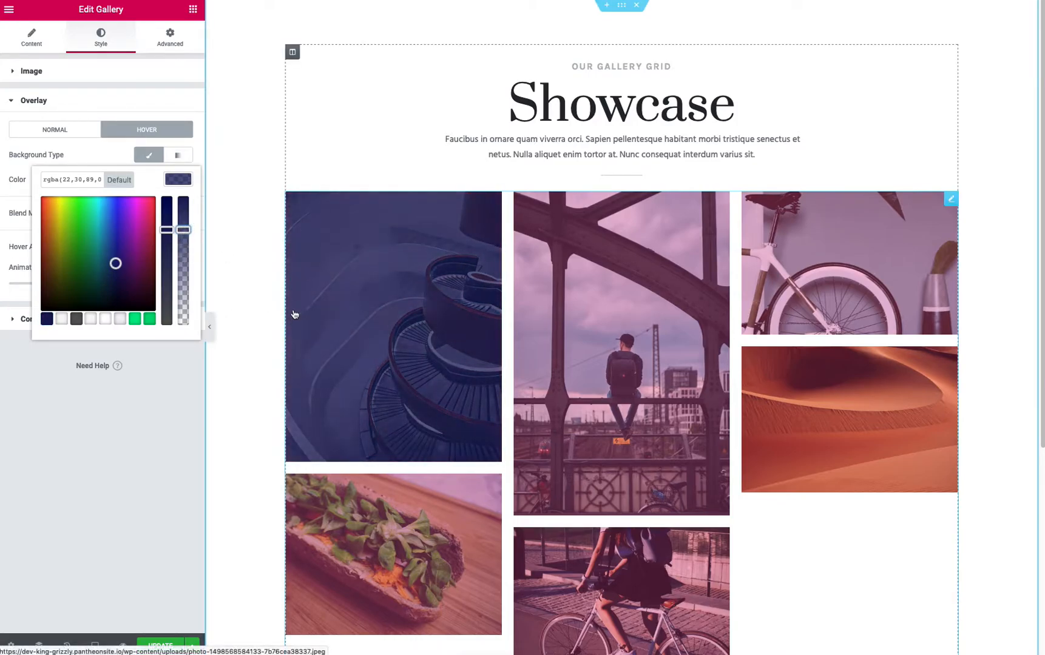
click(152, 424)
click(143, 157)
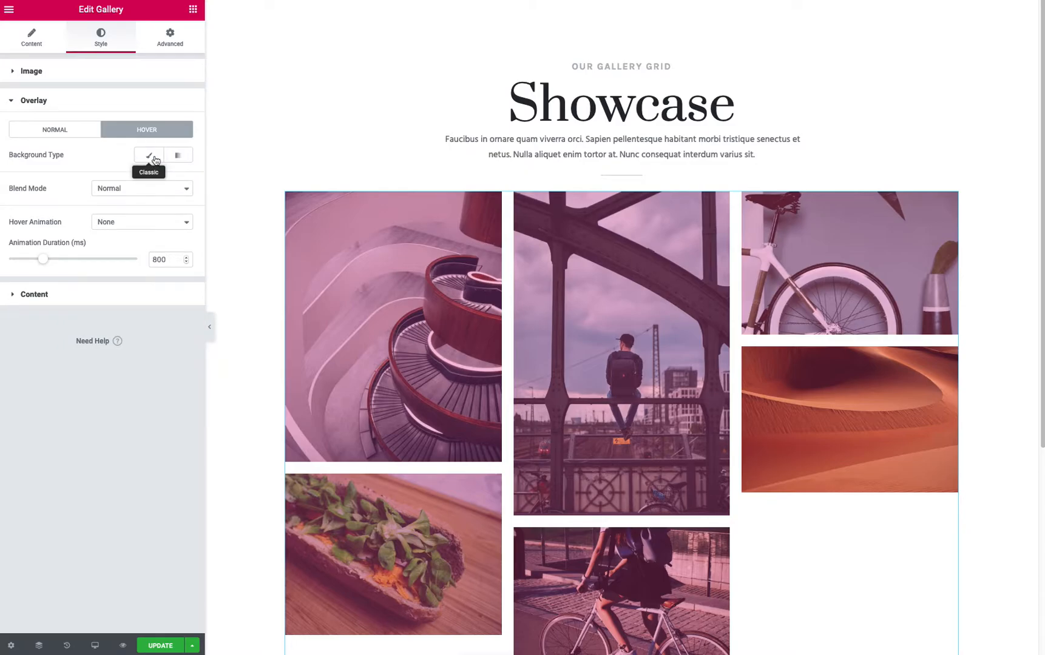
- Give the images a normal-state gradient overlay with dark blue #161e59 as its second color
click(81, 130)
click(176, 156)
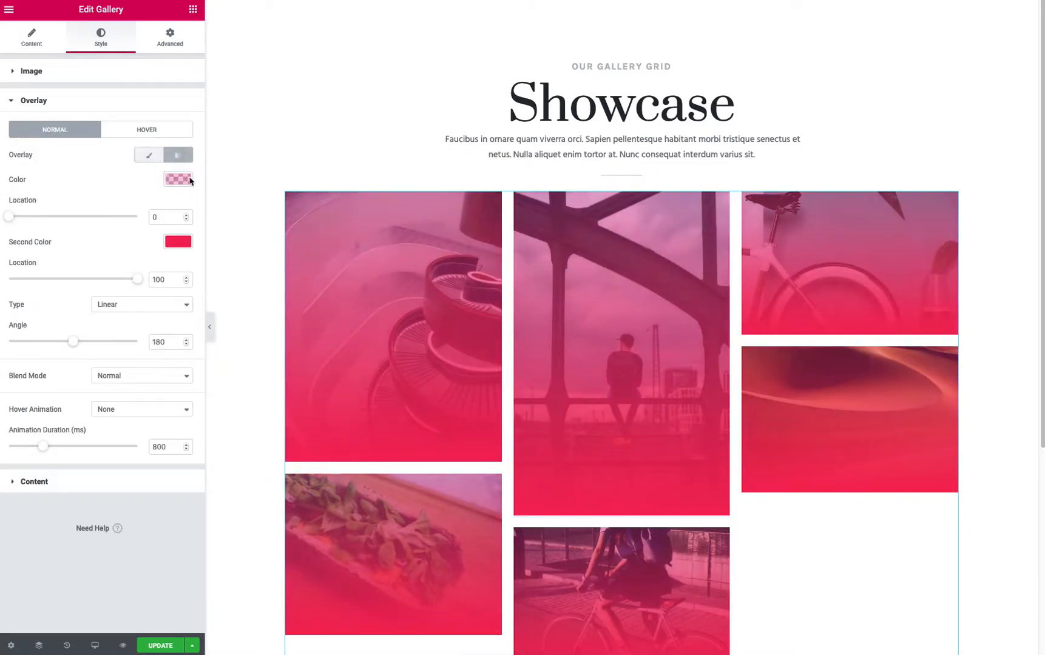
click(176, 244)
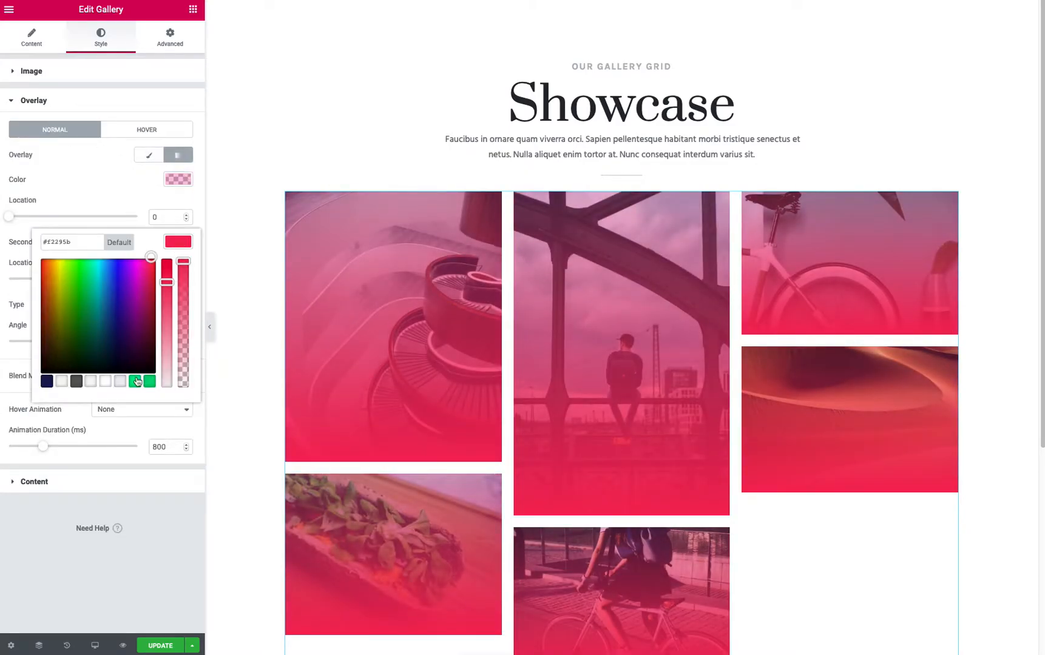
click(46, 381)
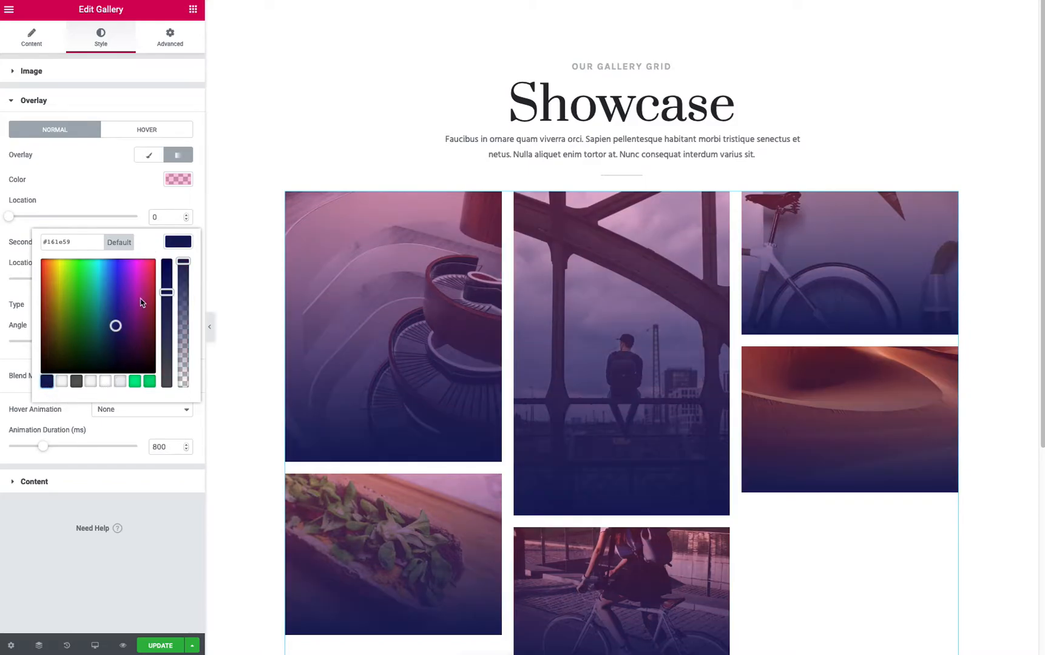
click(117, 527)
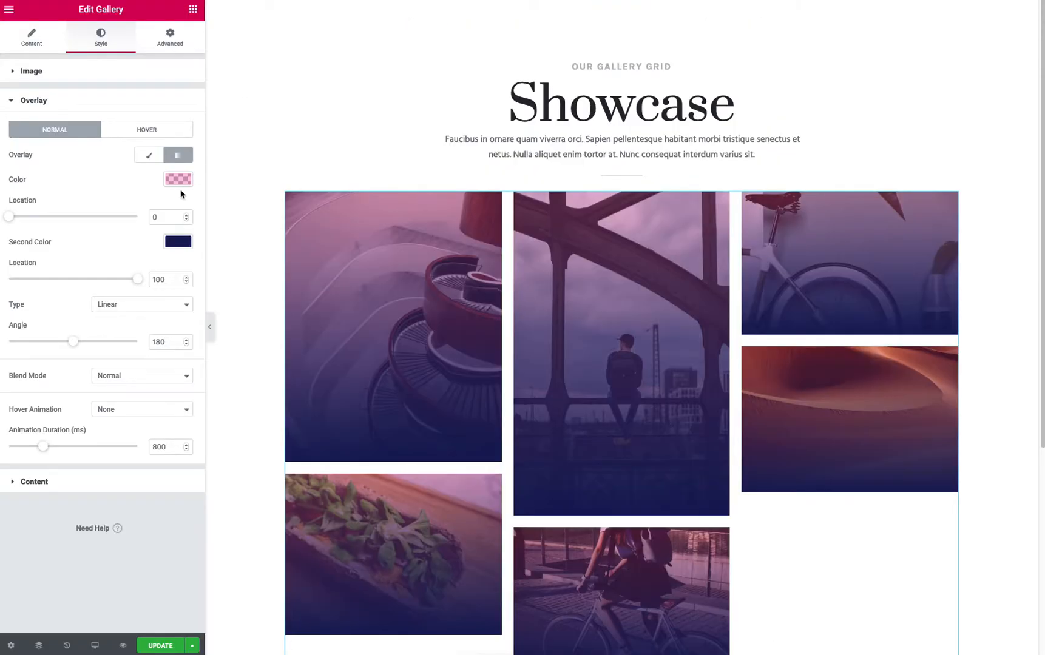
- Make the gradient's pink first color more opaque and its dark blue second color slightly transparent
click(178, 179)
click(182, 235)
drag(182, 235, 179, 298)
click(107, 159)
click(168, 243)
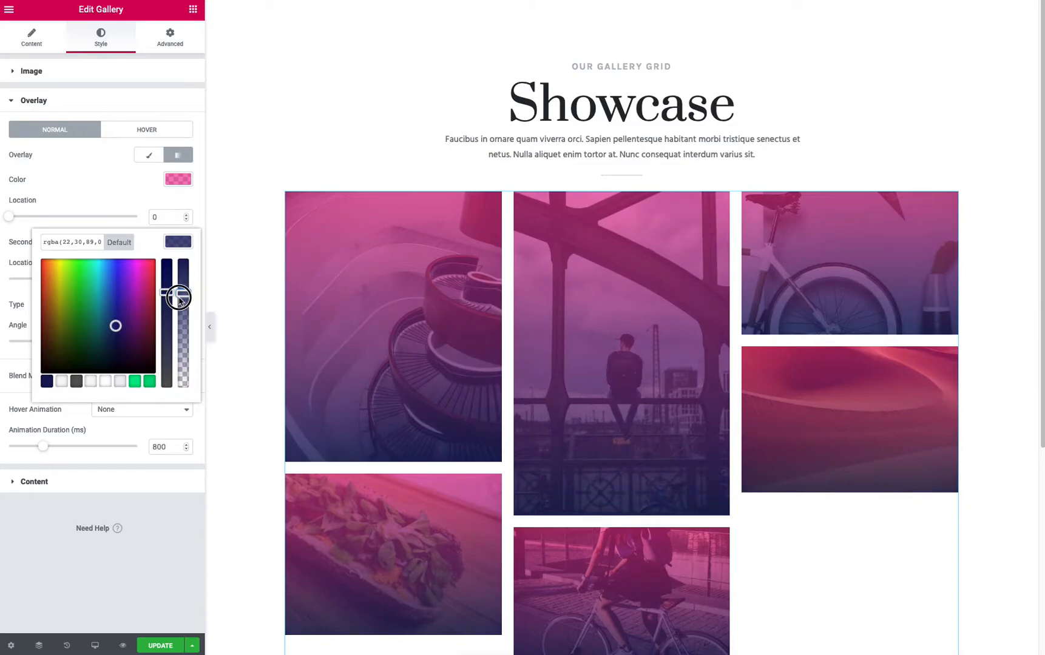
click(106, 190)
- Try classic and gradient hover overlays on the images, then make the hover gradient's first color fully transparent
click(136, 138)
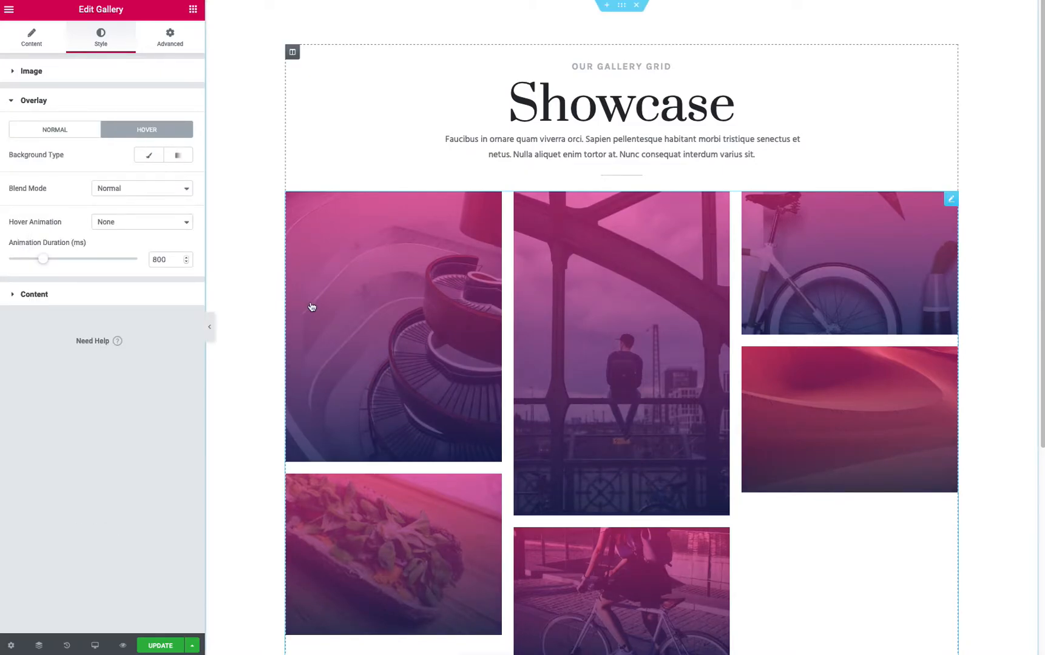
click(148, 162)
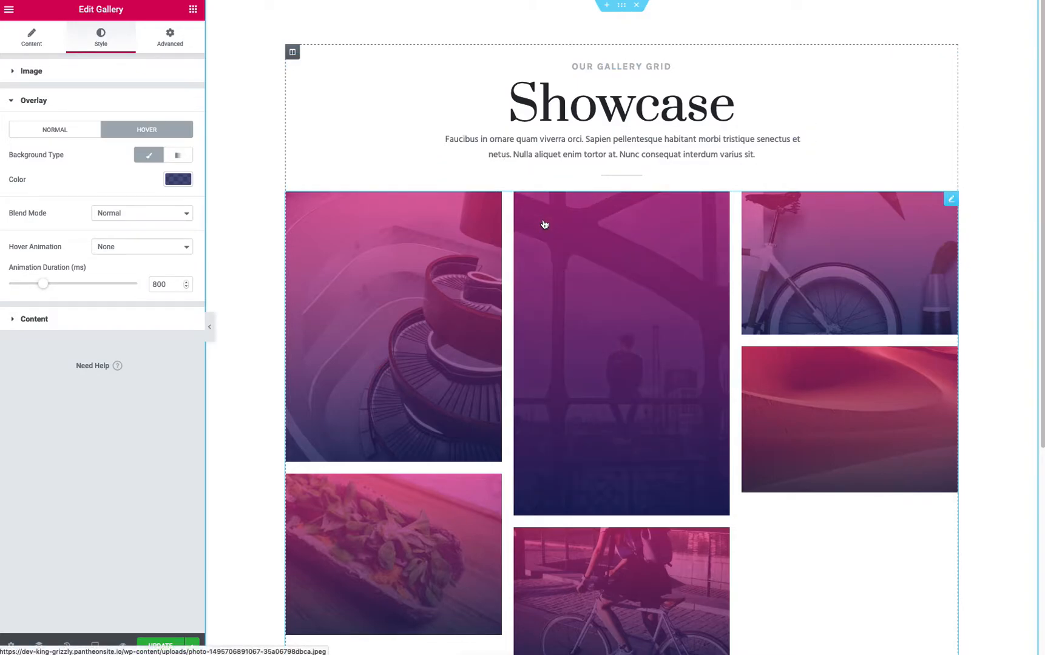
click(179, 156)
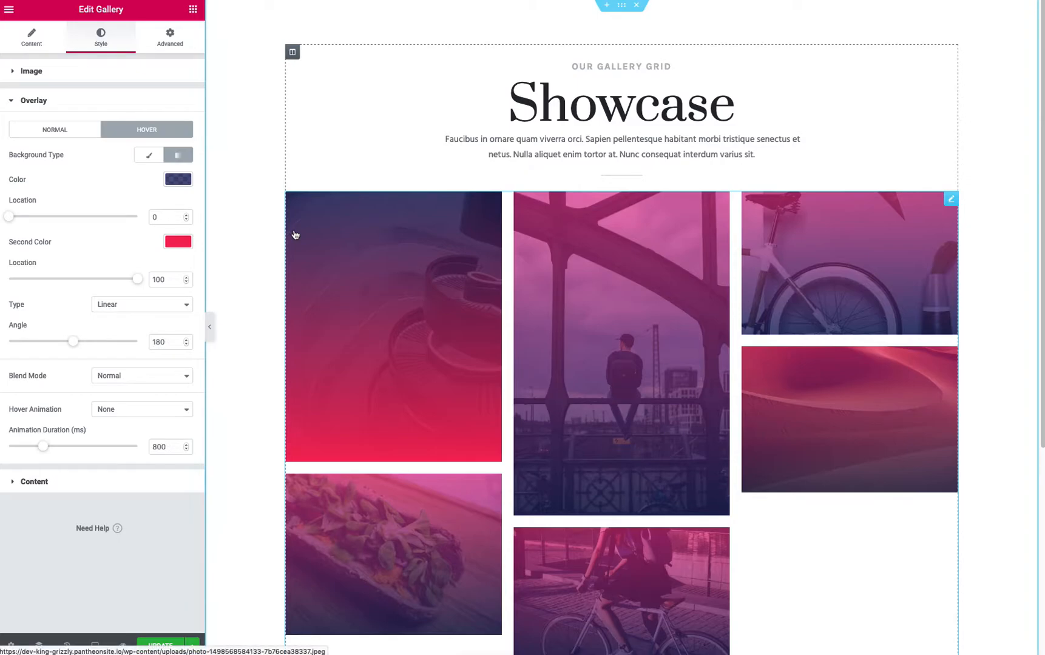
click(179, 181)
drag(186, 230, 179, 341)
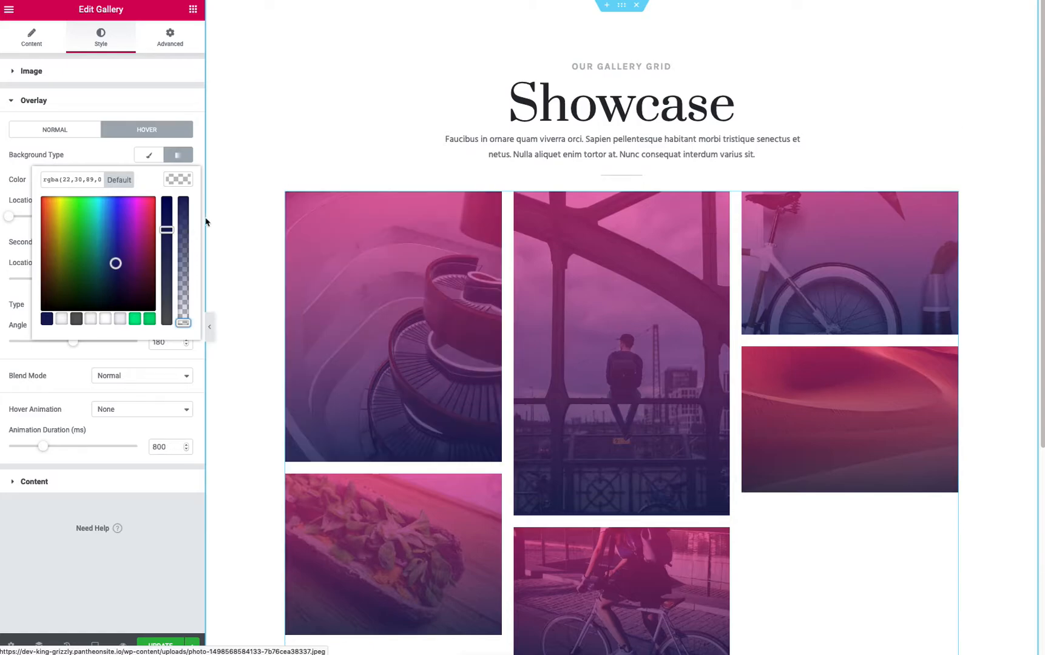
click(99, 154)
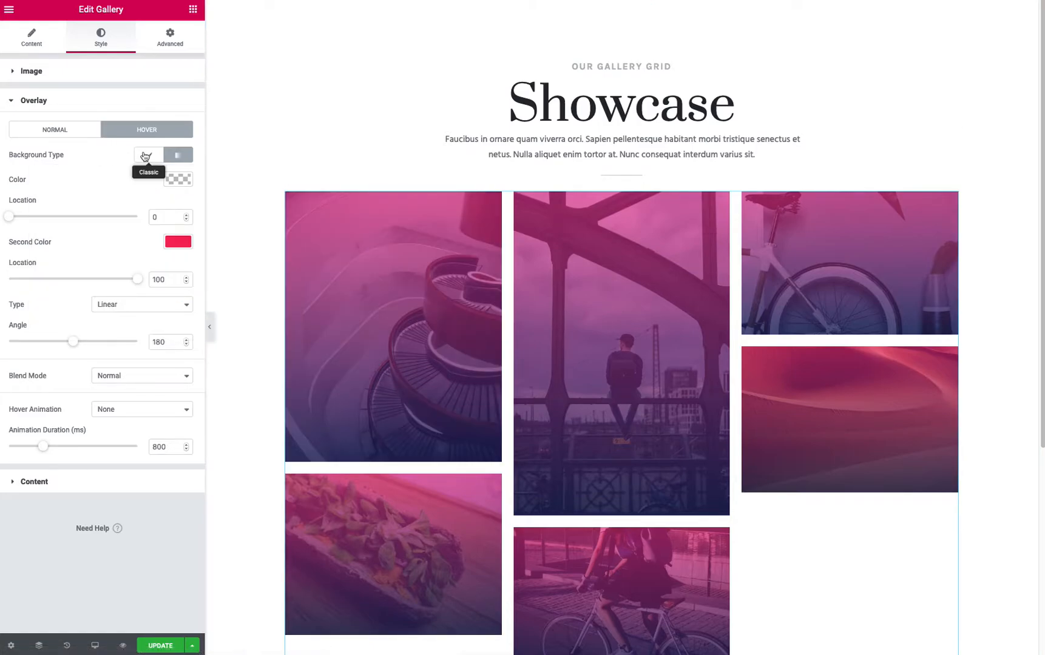
- Try the Fade Out and Fade In hover animations for the overlay and compare its normal and hover settings
click(120, 415)
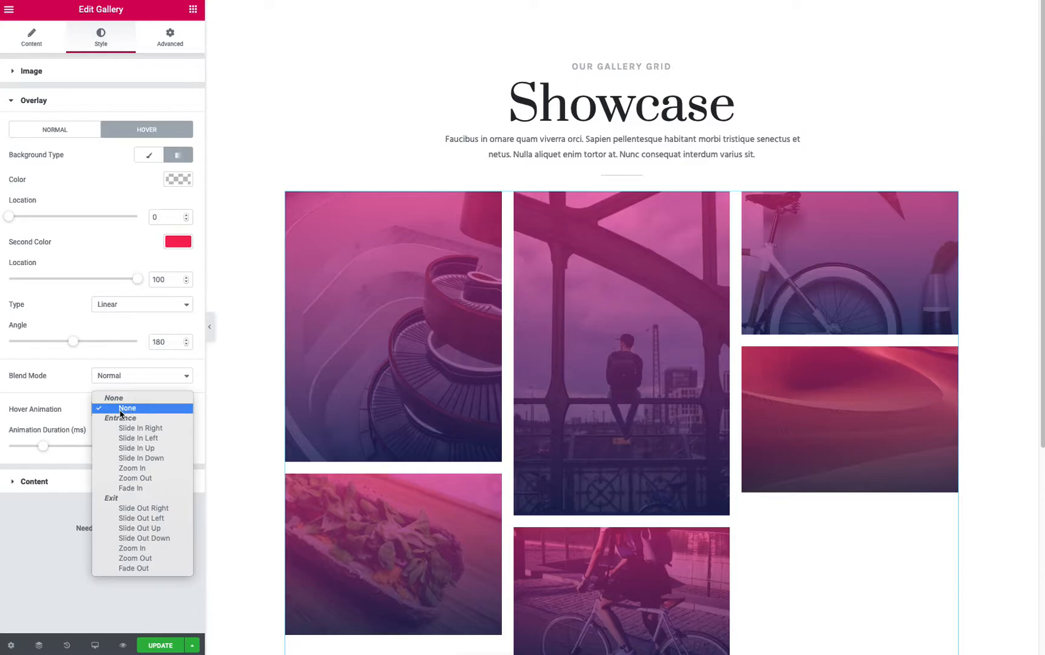
click(151, 568)
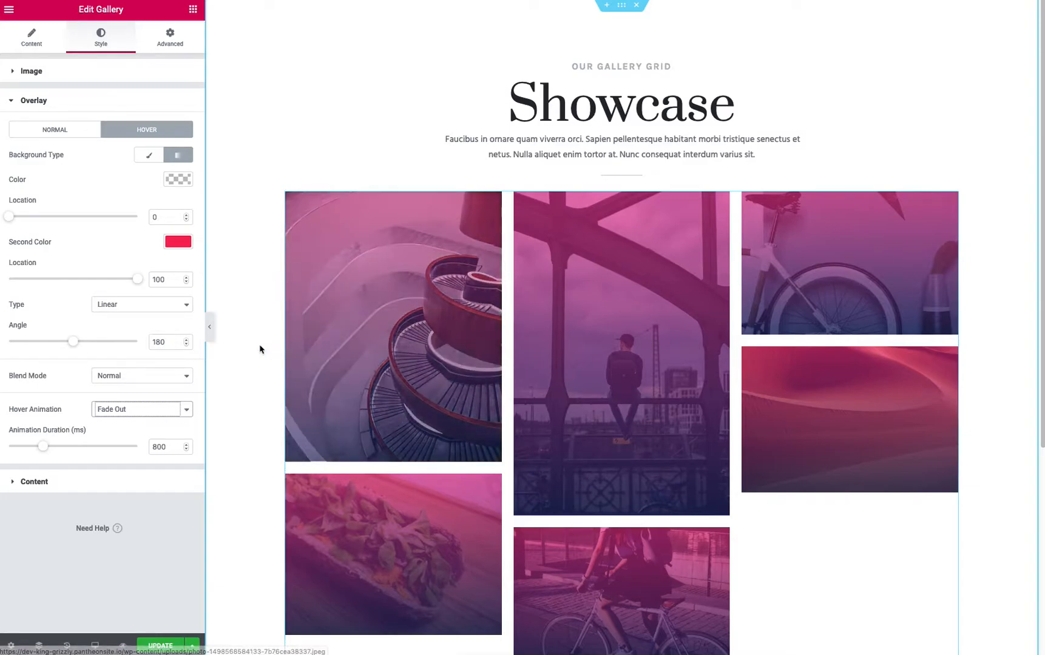
click(150, 413)
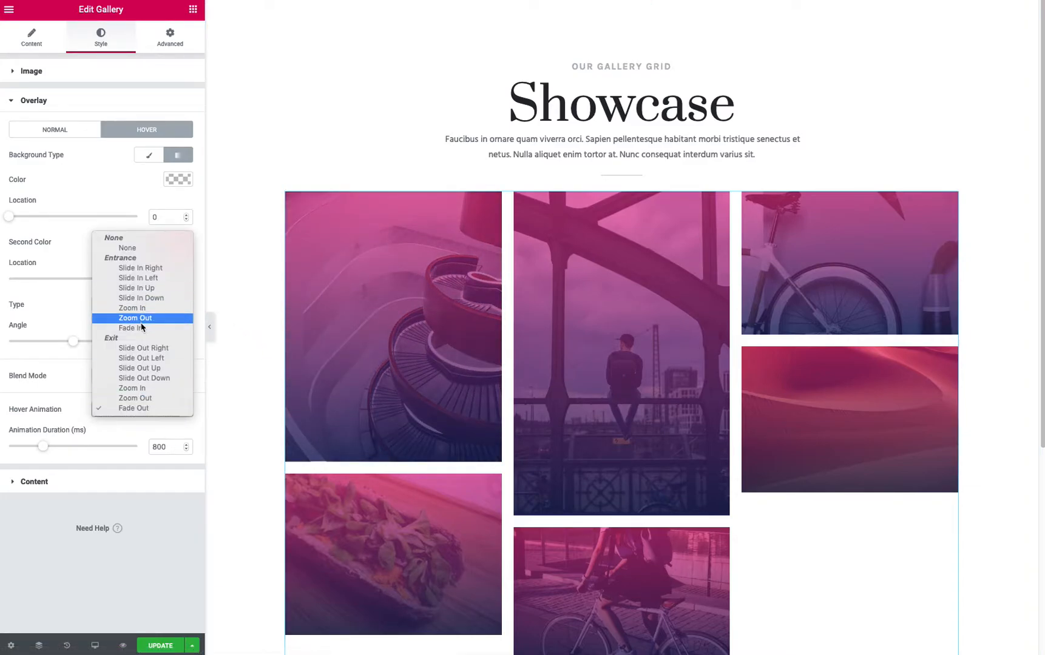
click(145, 328)
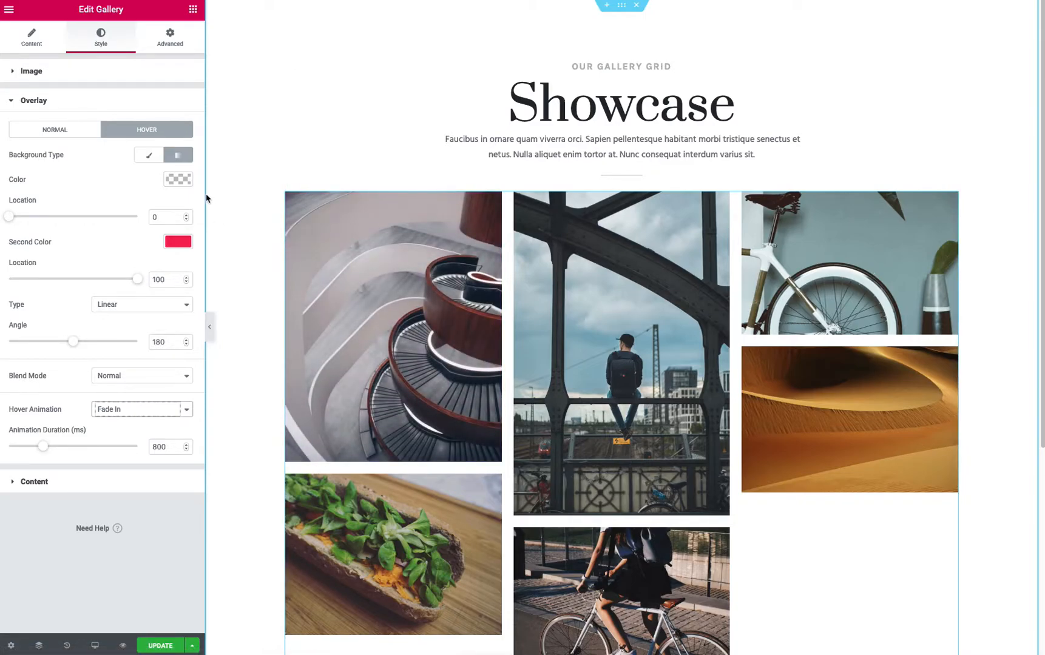
click(66, 137)
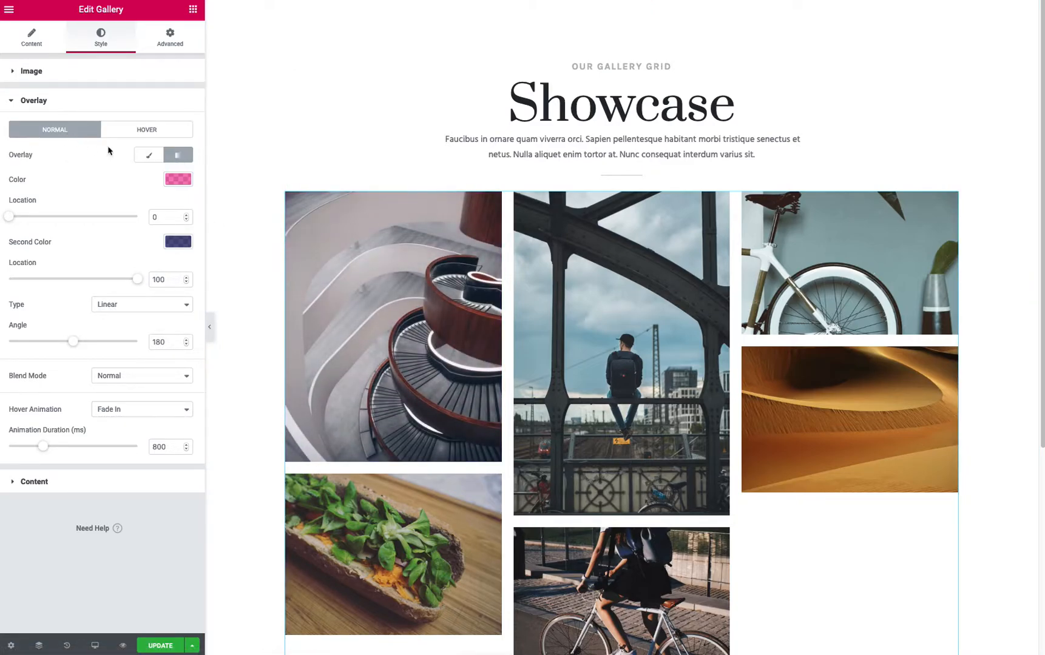
click(159, 138)
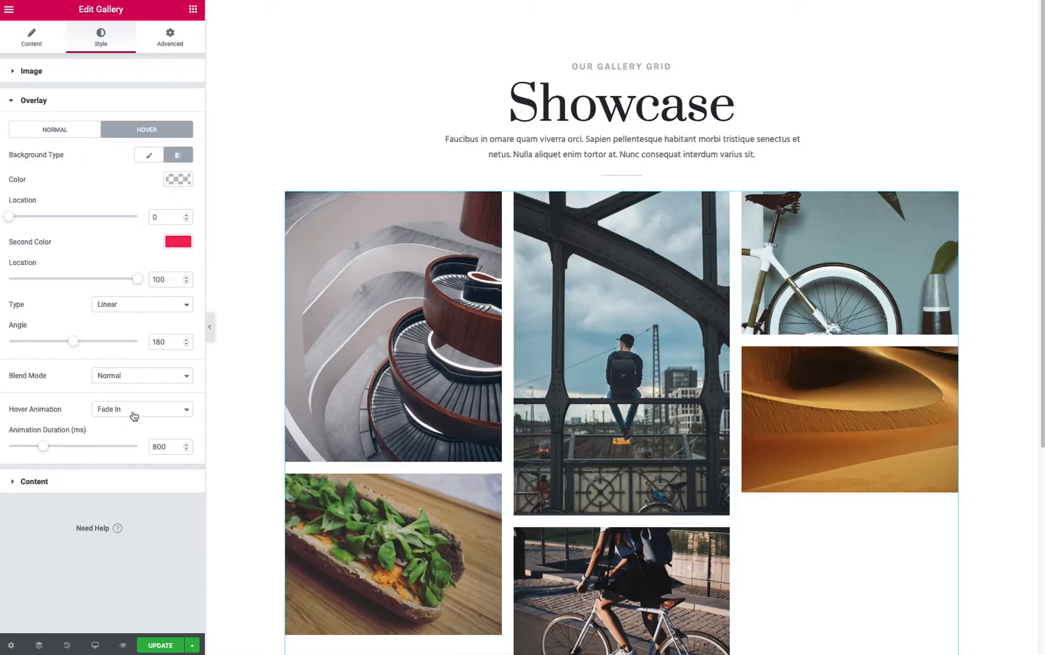
- Switch the hover overlay to a classic background and reset the overlay's hover animation to None
click(148, 156)
click(80, 139)
click(148, 156)
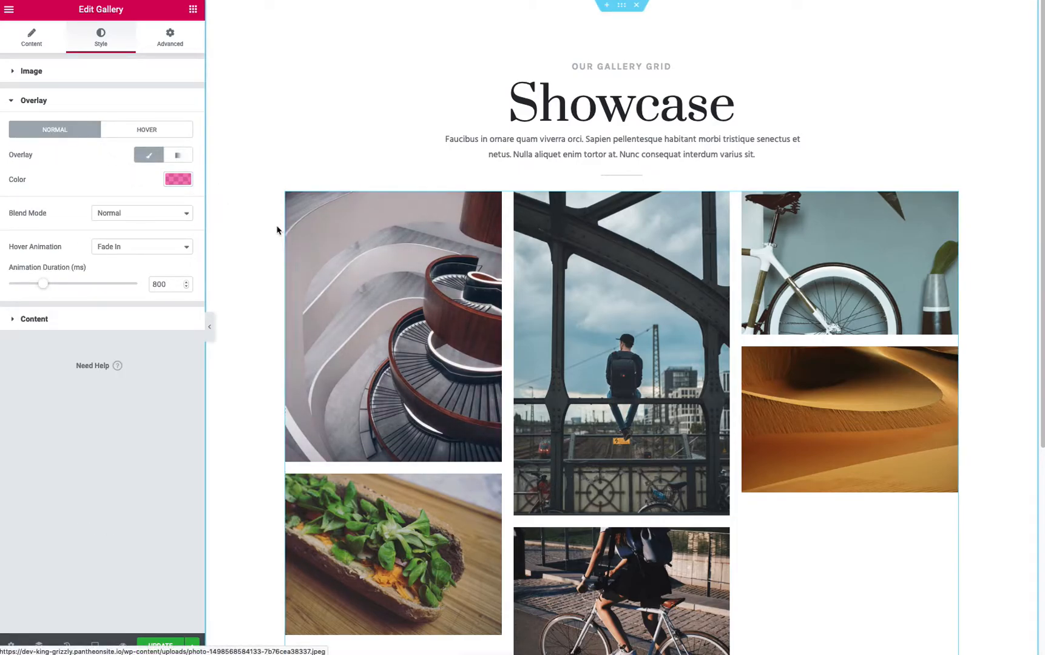
click(177, 155)
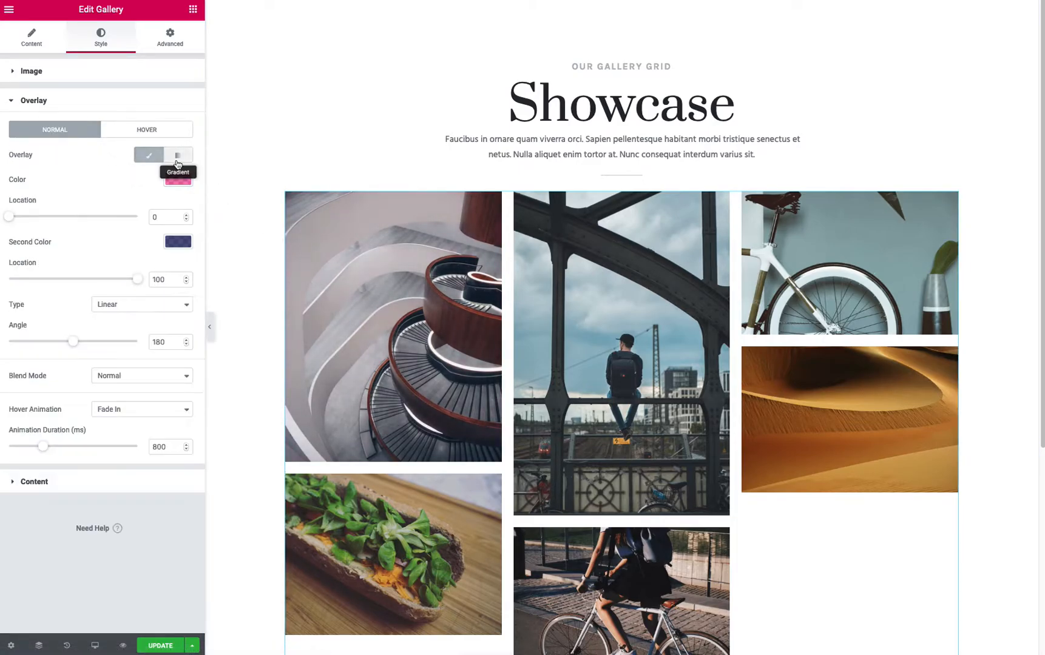
click(127, 410)
click(121, 325)
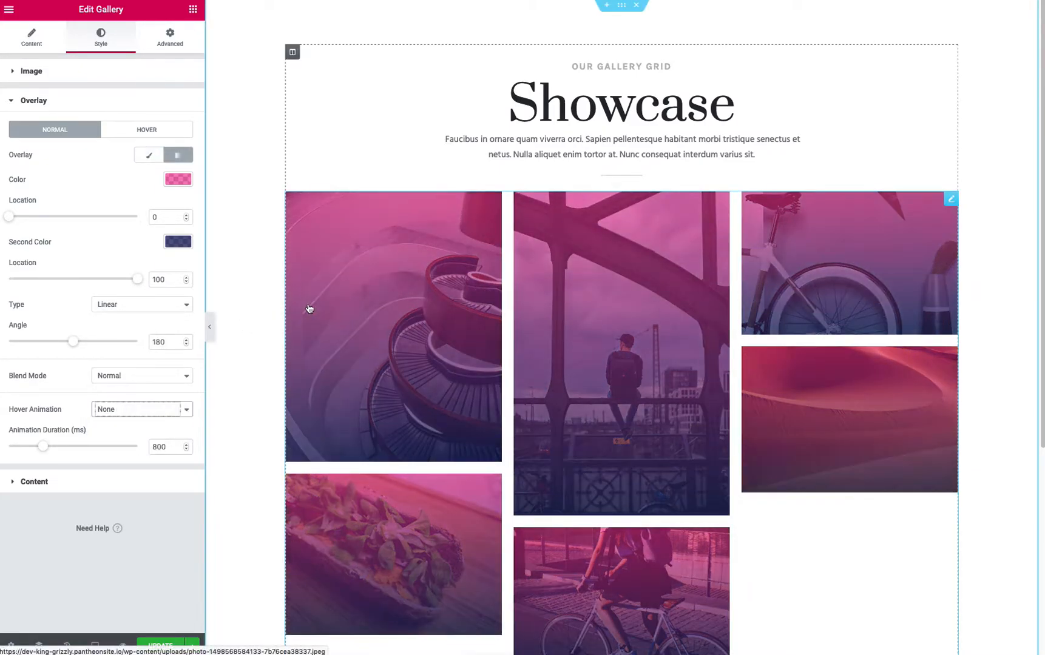
- Switch the normal-state overlay to a classic background and make its pink color fully transparent
click(152, 159)
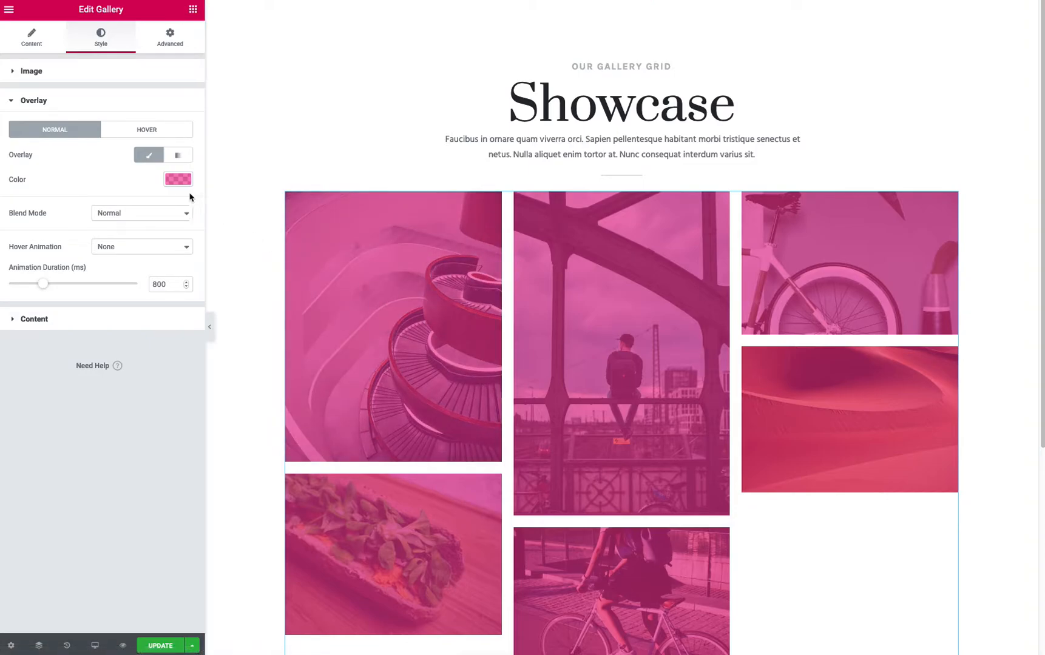
click(175, 182)
drag(187, 247, 184, 322)
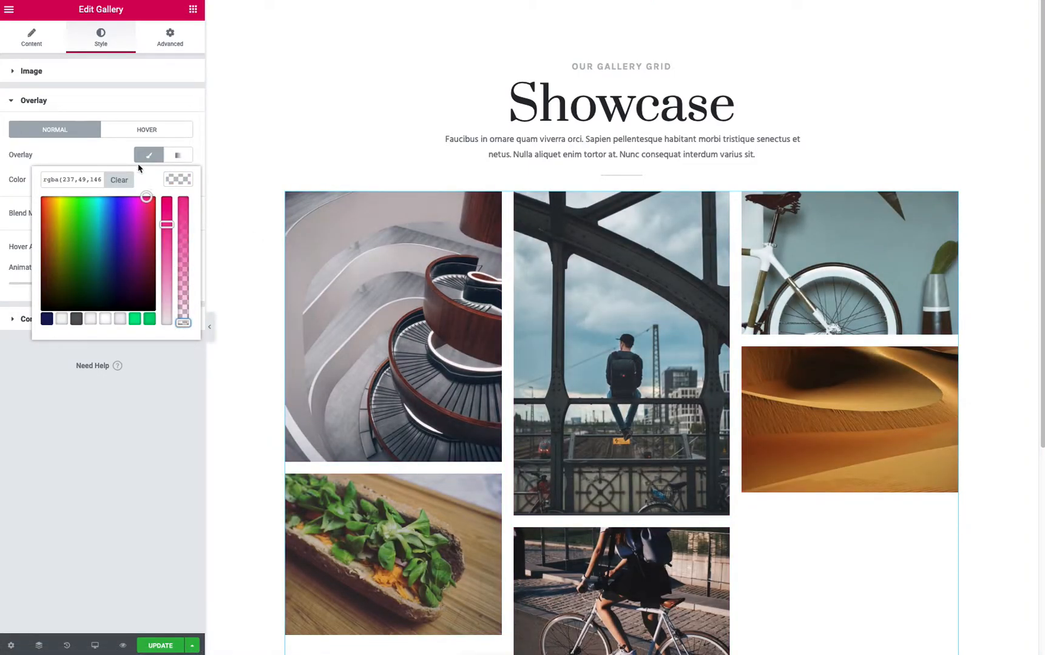
- Set the classic hover overlay color to the semi-transparent off-white swatch
click(108, 134)
click(179, 183)
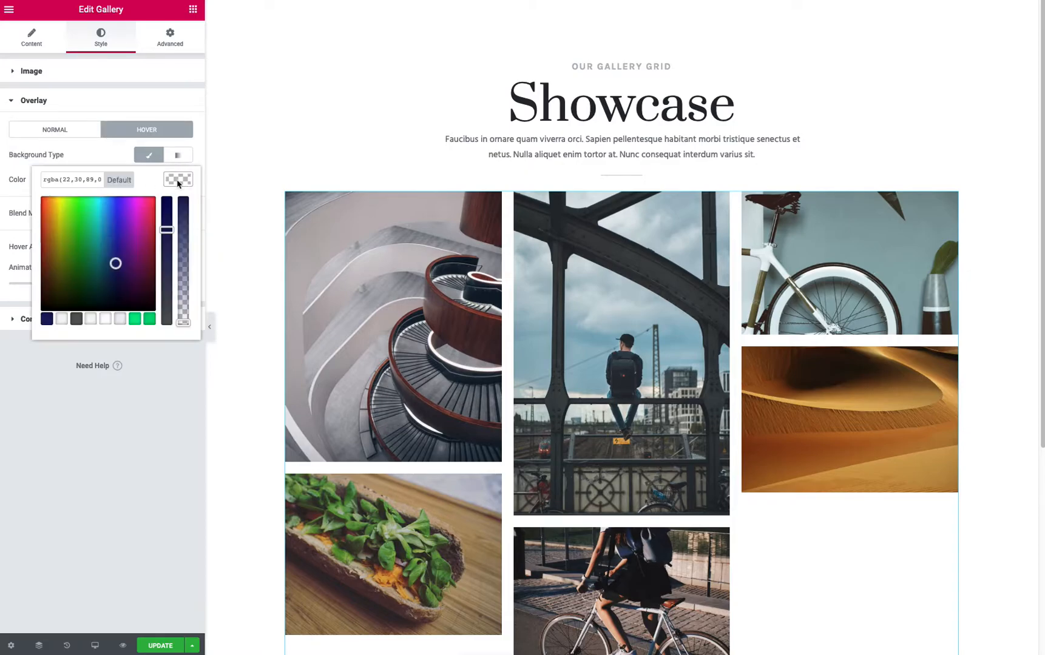
drag(185, 258, 183, 301)
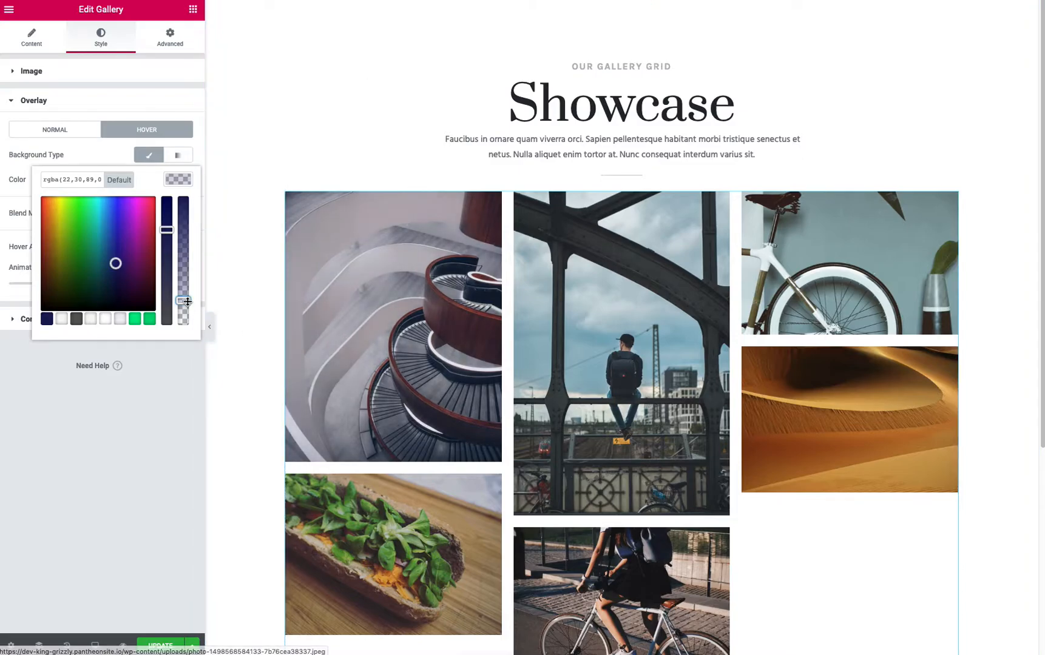
click(62, 320)
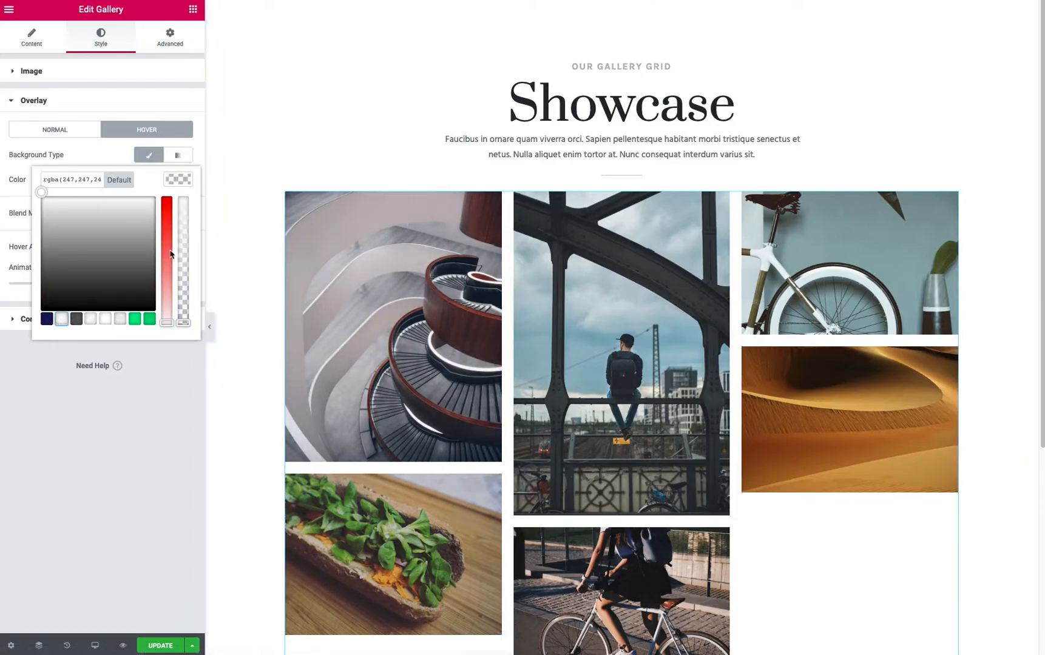
drag(183, 322, 182, 273)
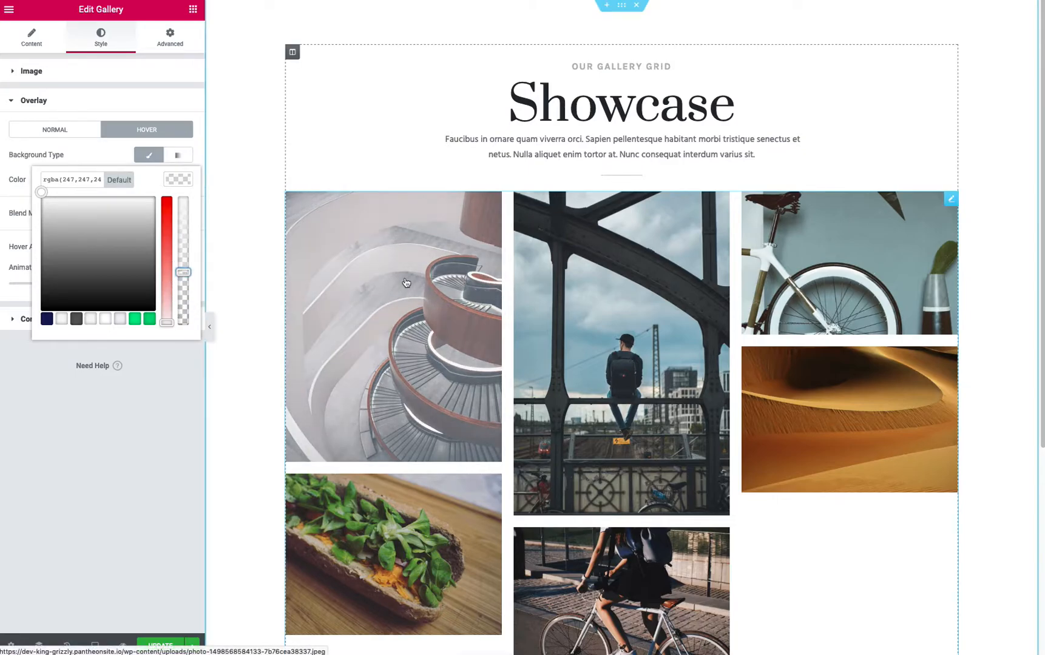
- Preview the spiral staircase image in its lightbox and review the gallery's Content and Image style settings
click(315, 283)
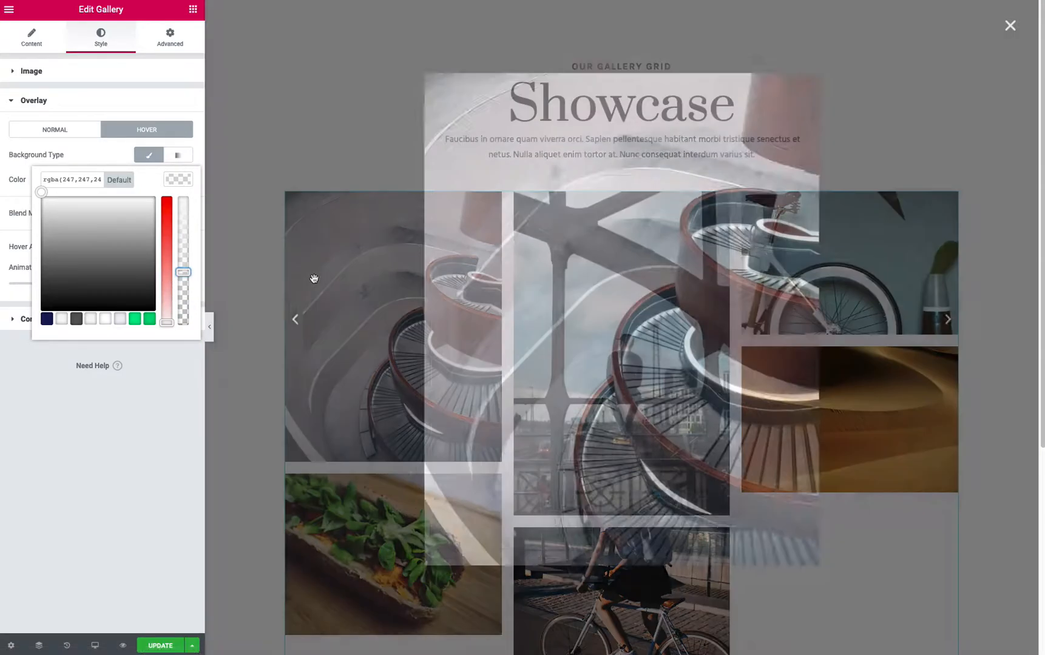
click(285, 136)
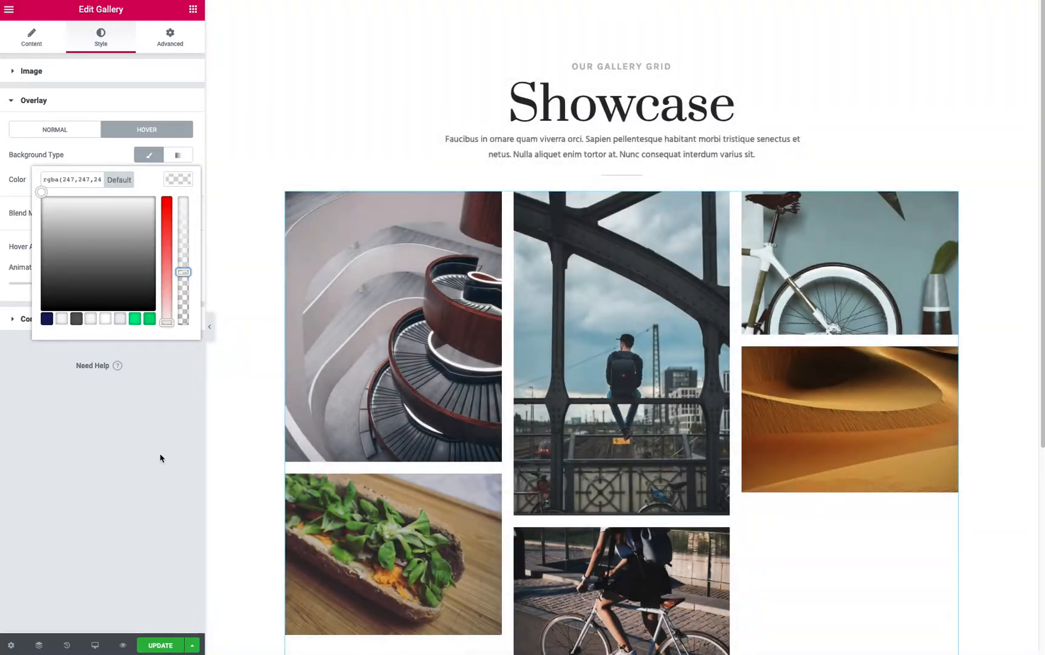
click(157, 454)
click(17, 322)
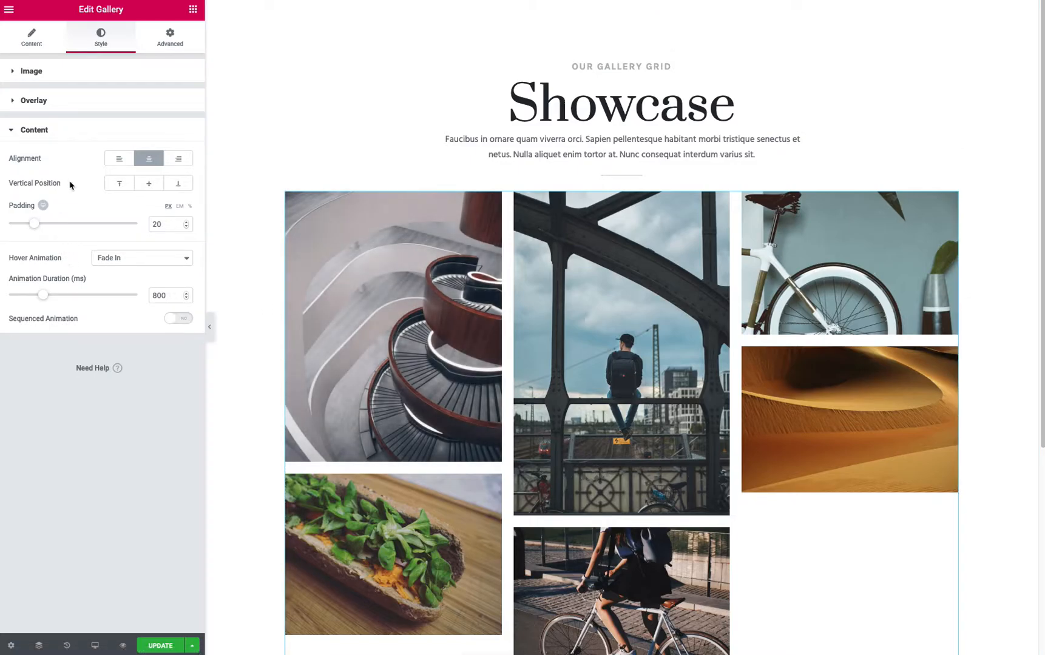
click(31, 73)
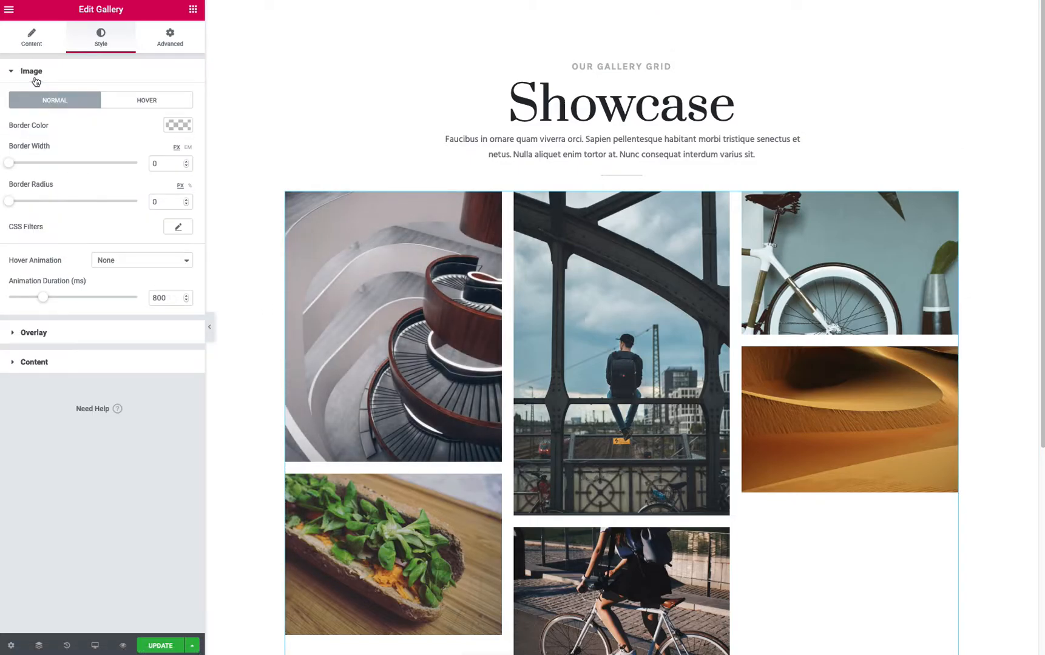
- Try the gallery images with their link set to None, and restore the Media File link
click(33, 45)
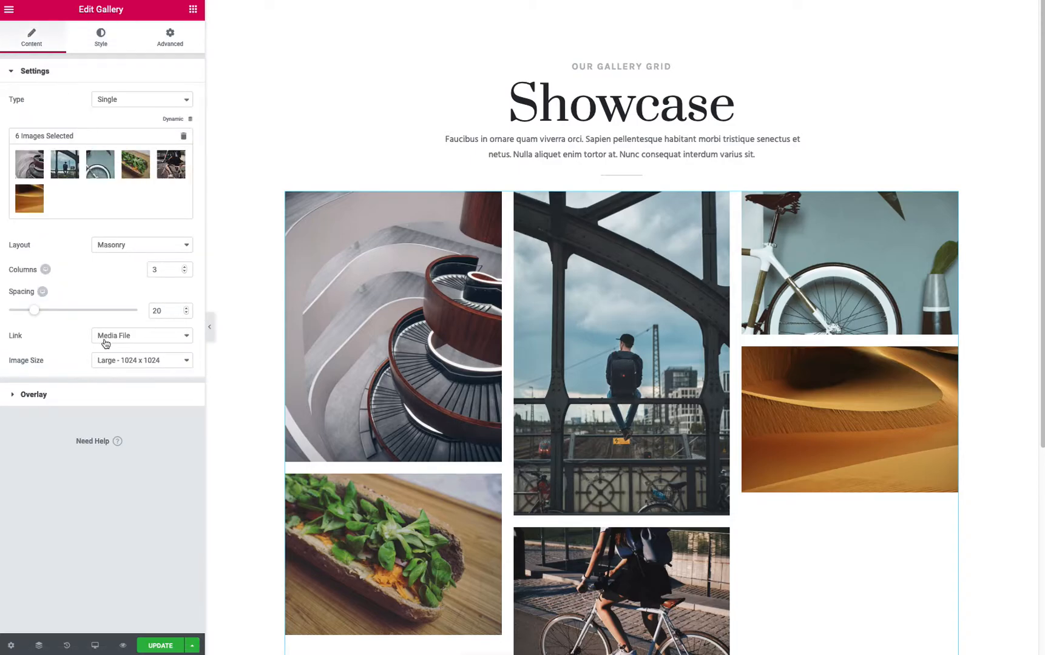
click(107, 341)
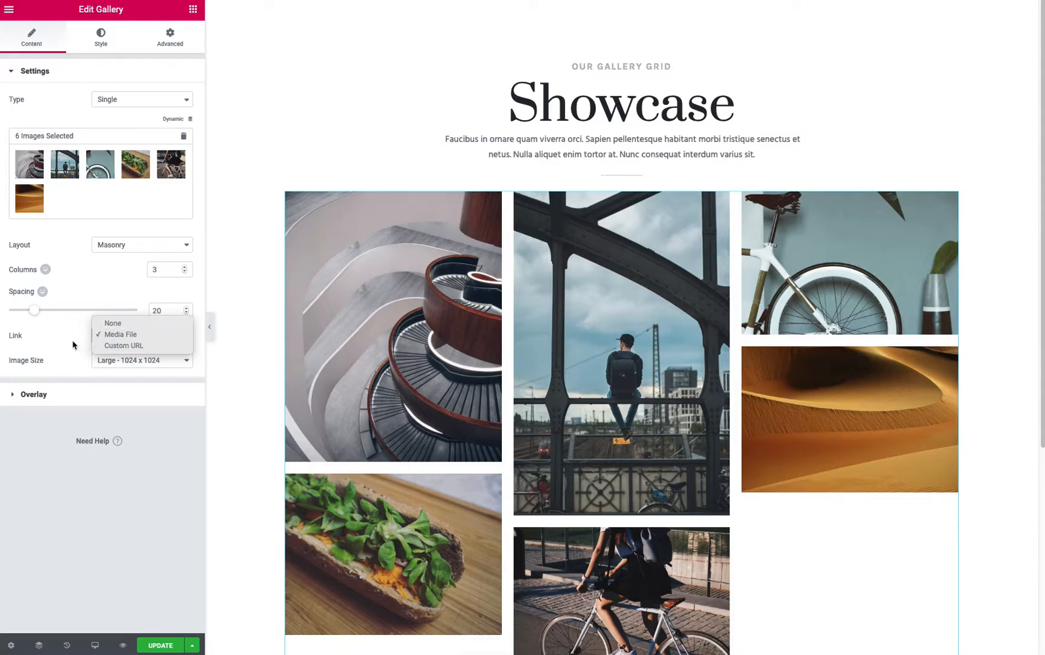
click(106, 324)
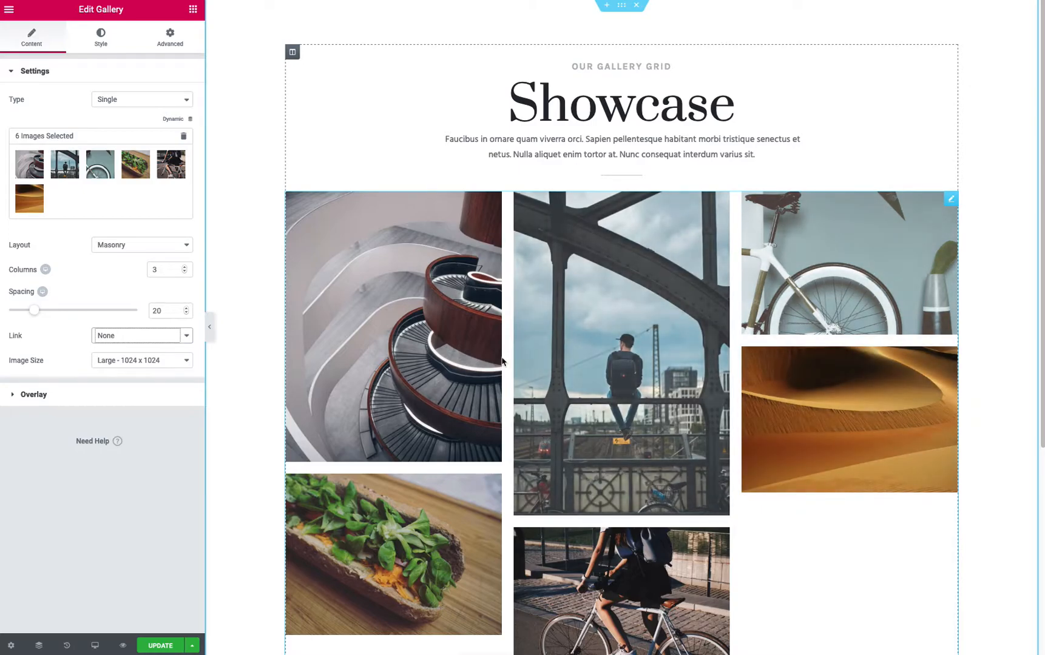
click(118, 344)
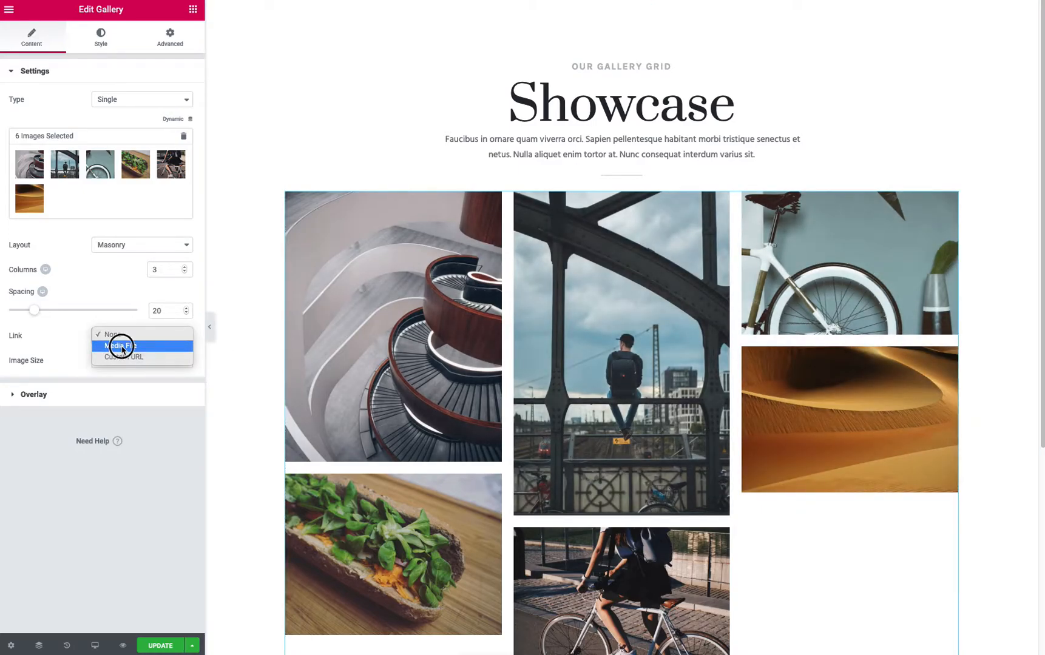
click(121, 346)
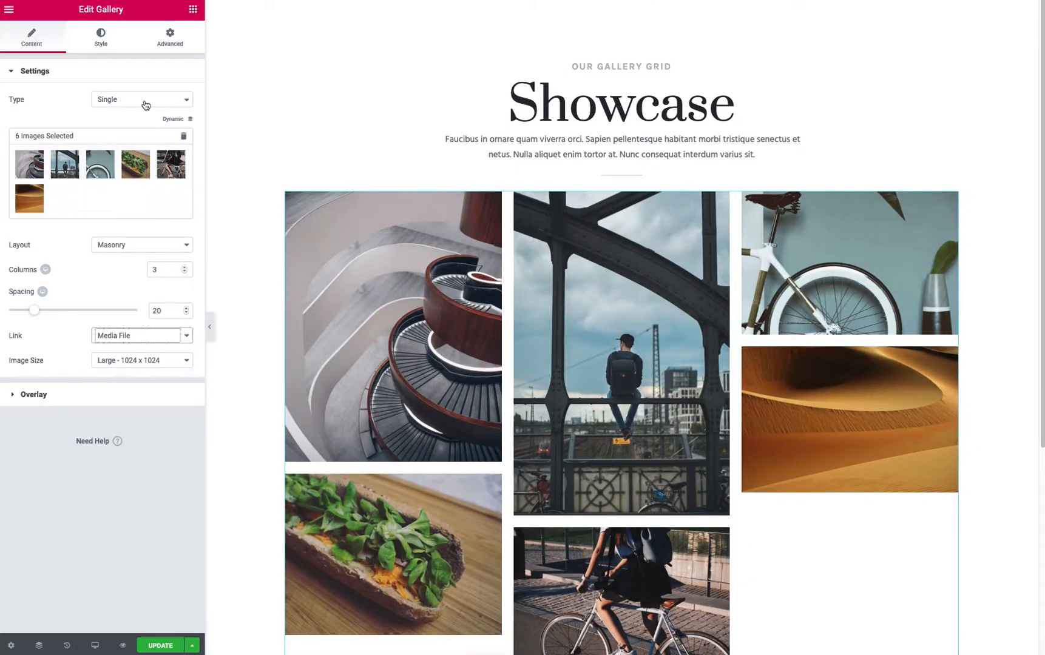
- Change the gallery type to Multiple
click(142, 101)
click(137, 112)
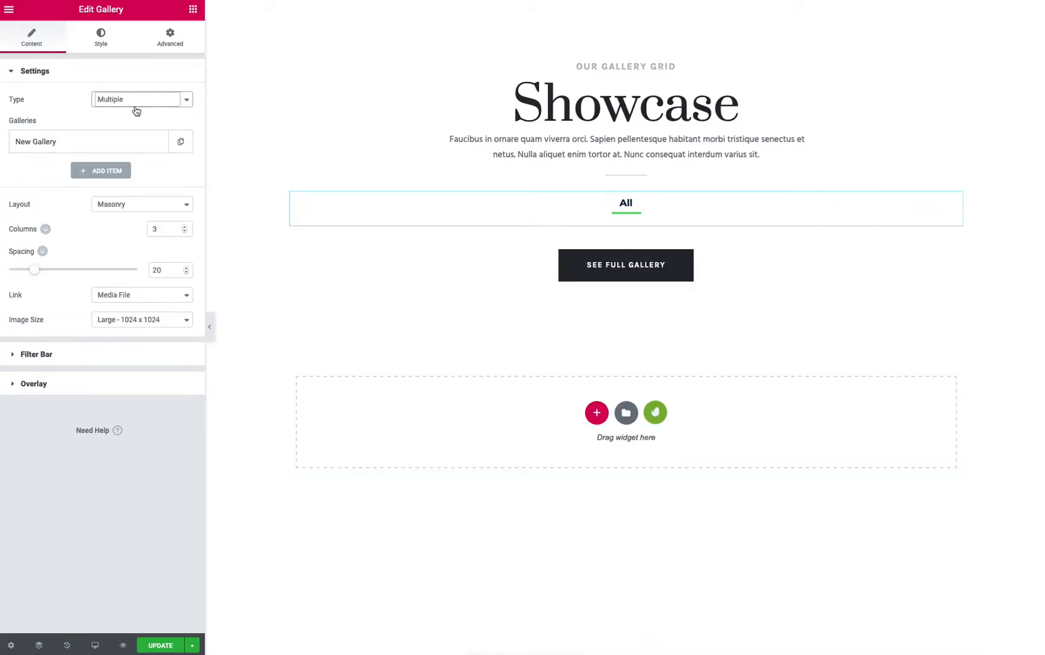
- Open the New Gallery item's settings
click(46, 142)
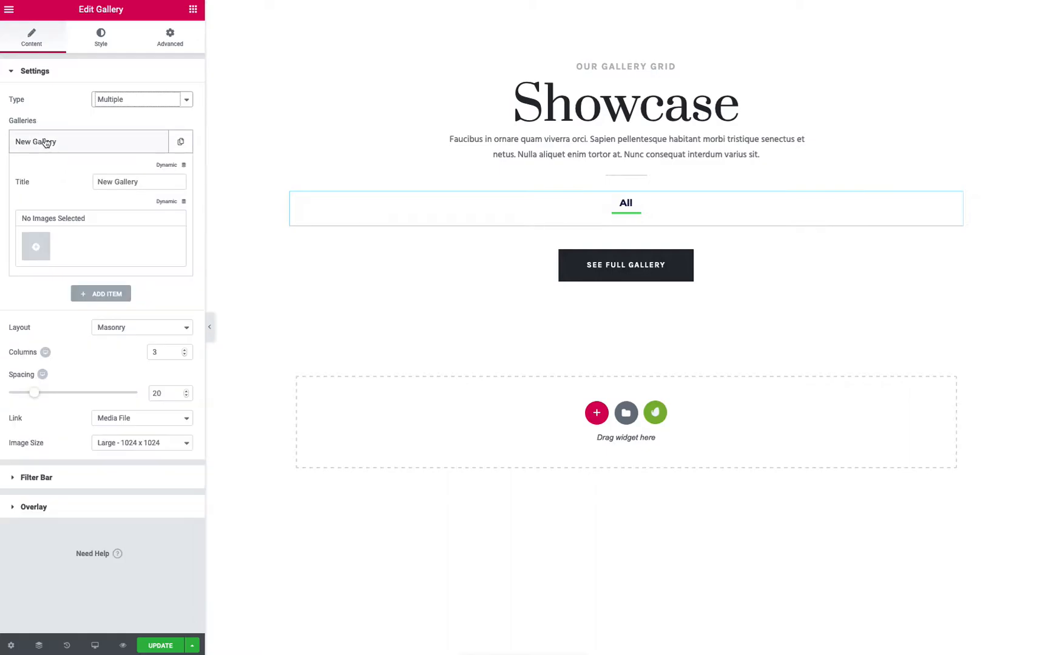
- Try the Single gallery type and switch it back to Multiple
click(102, 100)
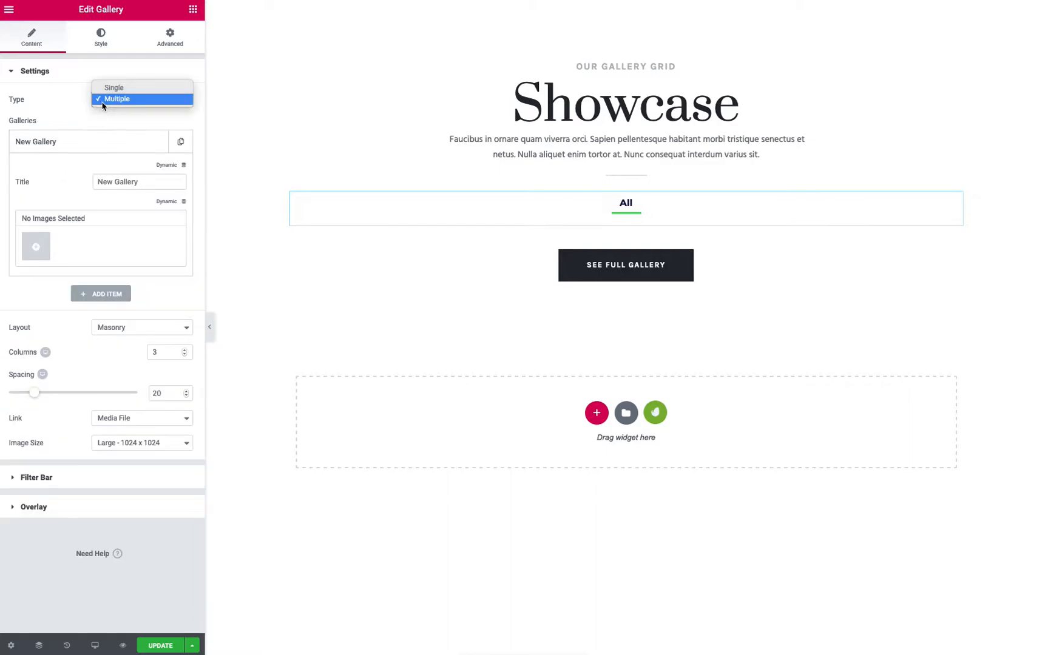
click(105, 88)
click(102, 99)
click(103, 109)
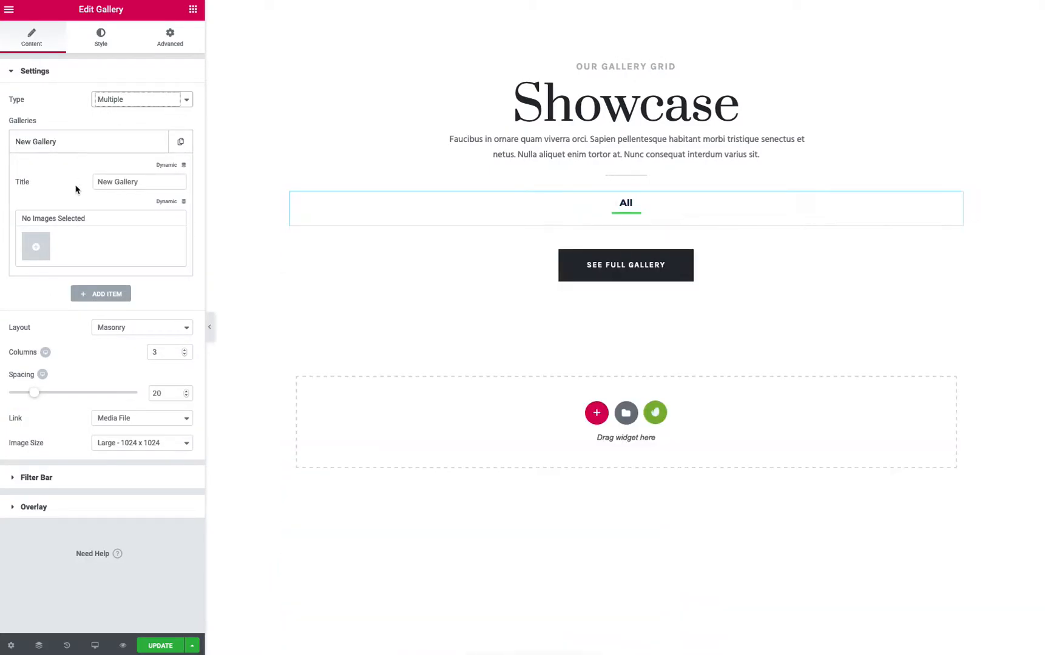
- Title the first gallery Bikes and fill it with the white bicycle wheel and cyclist images from the media library
drag(150, 182, 77, 181)
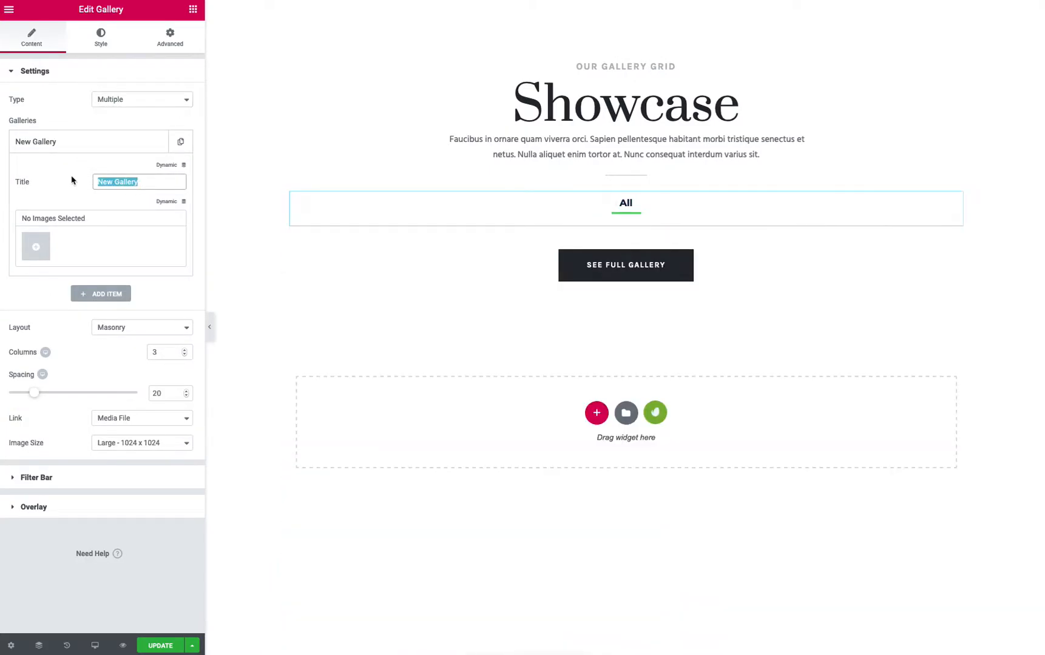
text(Bikes)
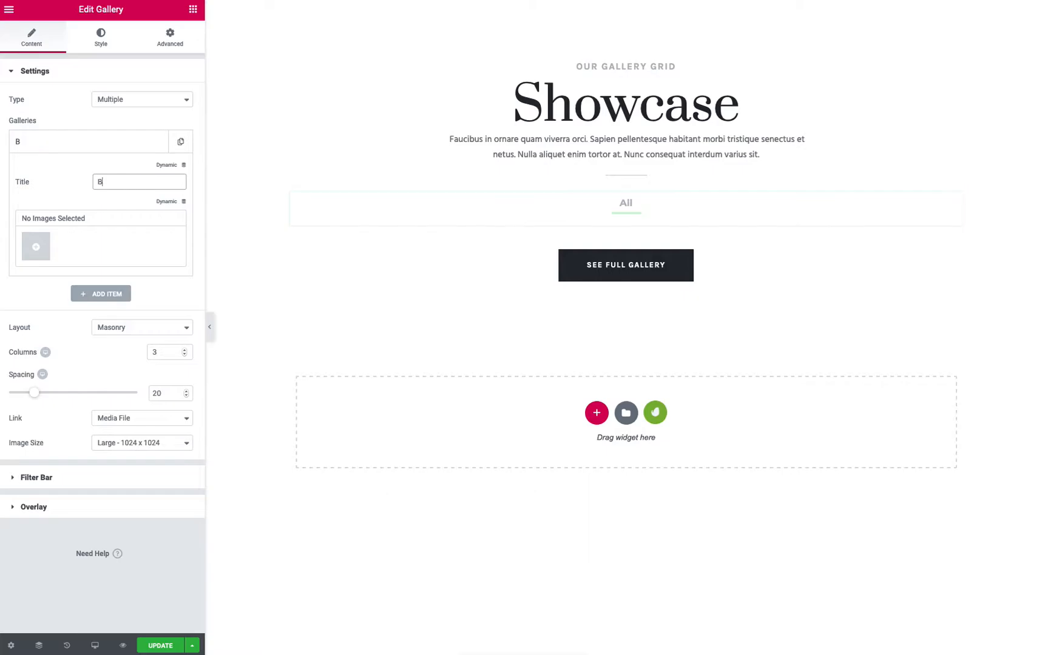
click(37, 245)
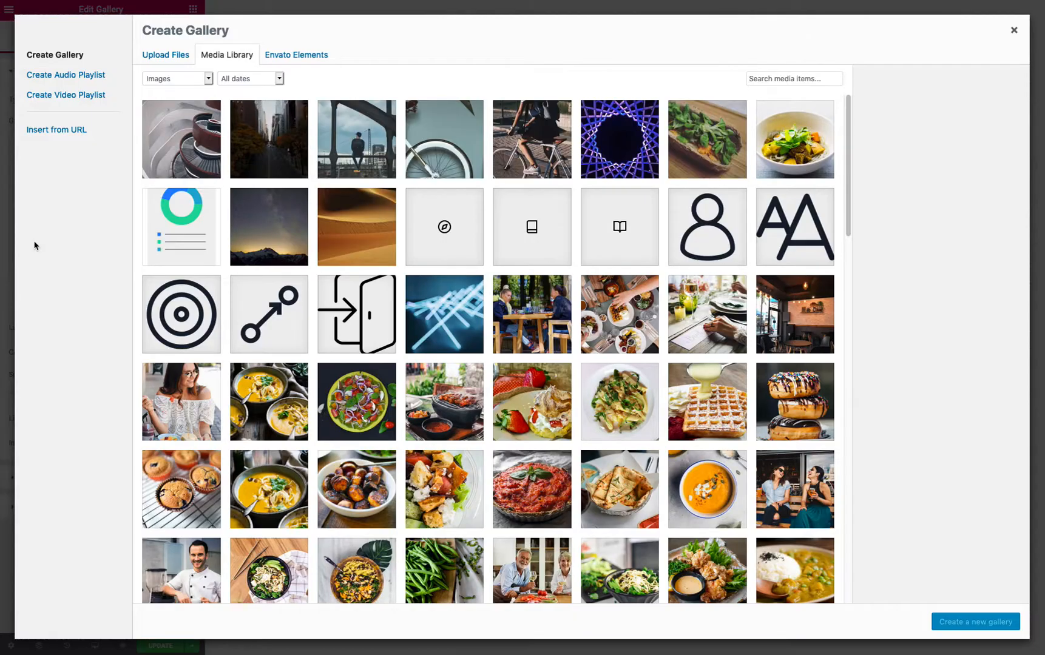
click(427, 133)
click(532, 133)
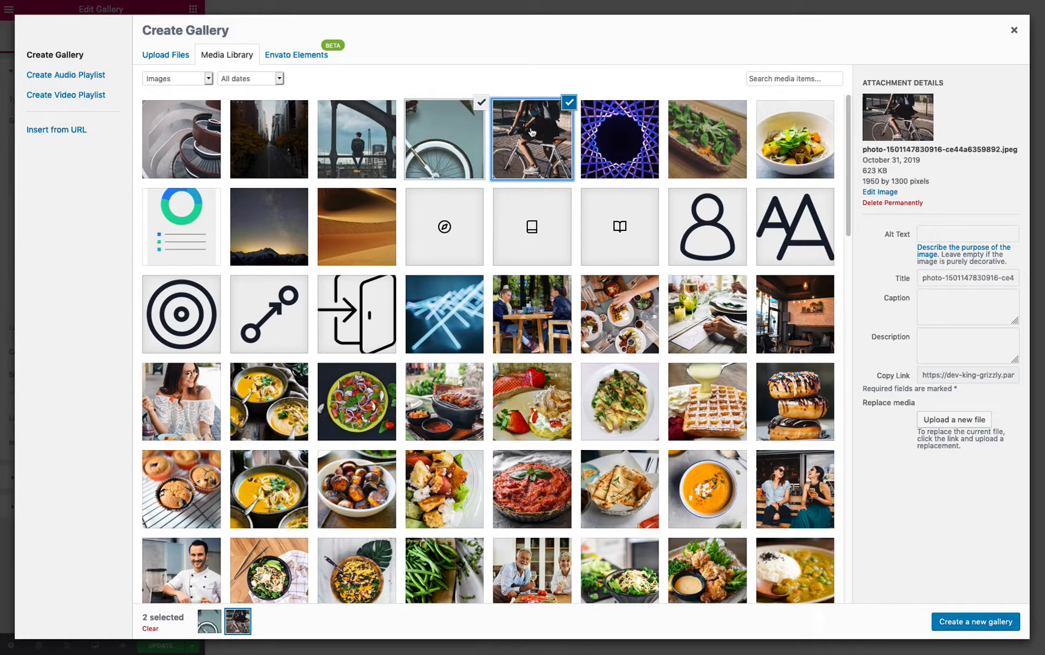
click(952, 631)
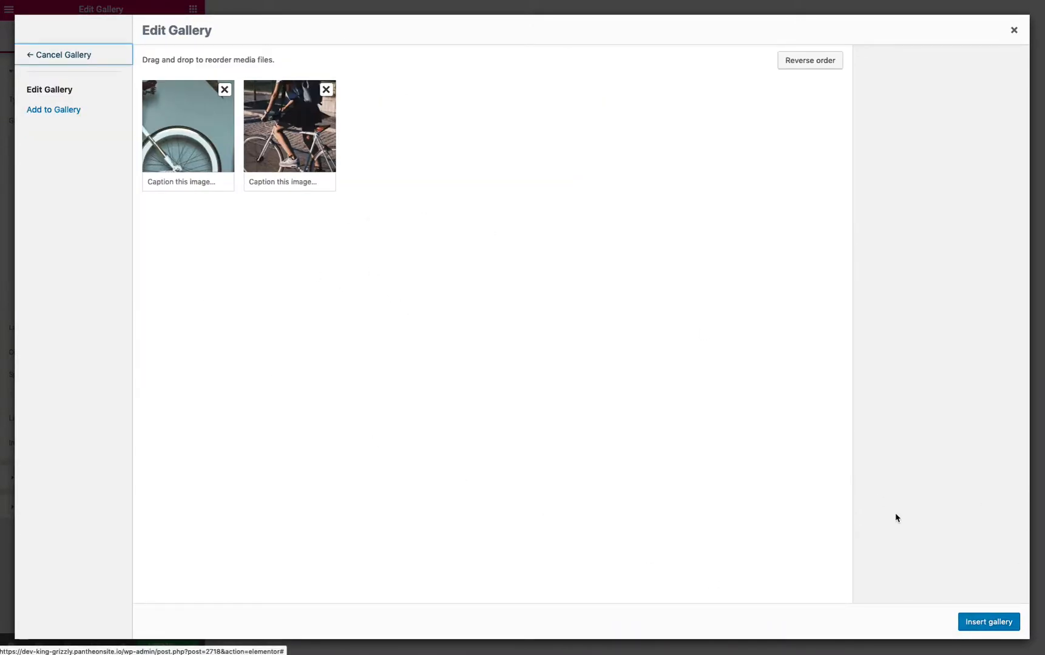
click(983, 625)
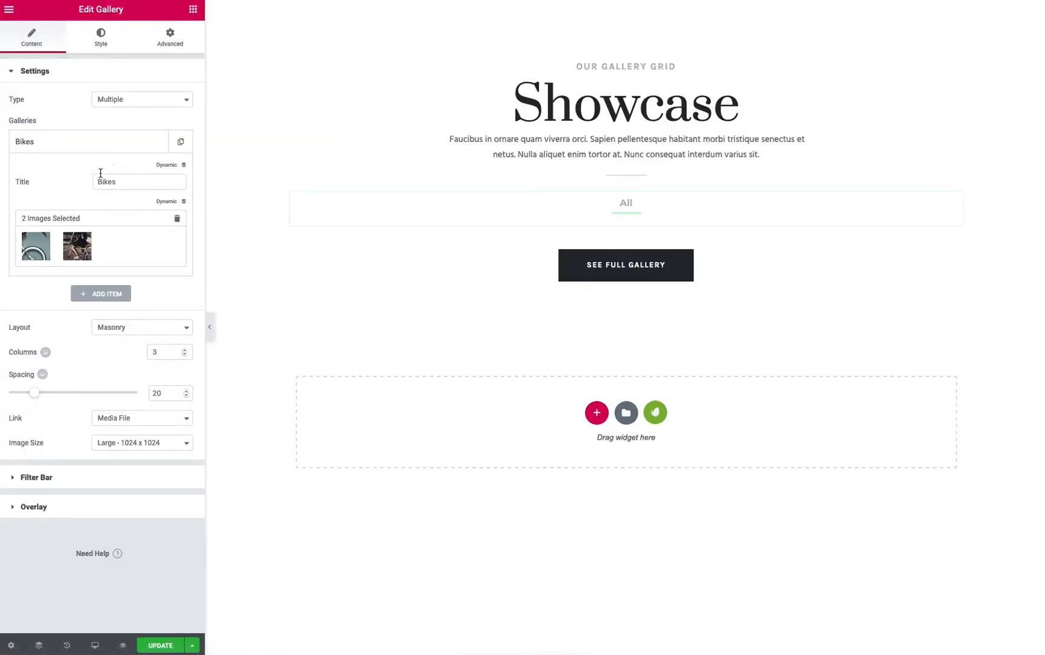
- Duplicate the Bikes gallery and title the copy Food
click(130, 142)
click(180, 142)
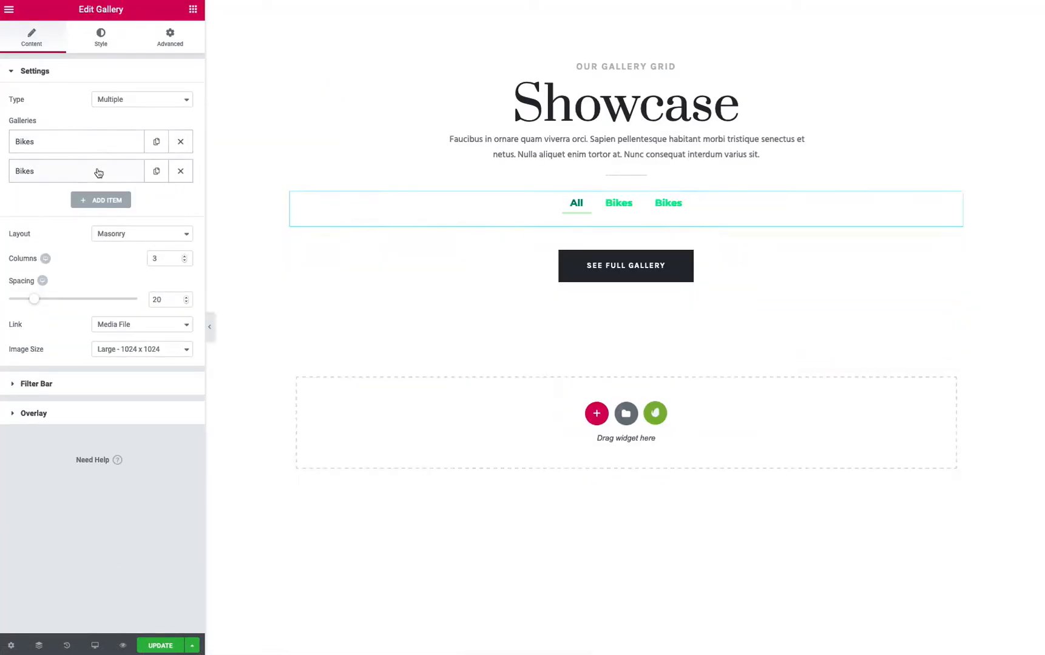
click(99, 173)
click(64, 207)
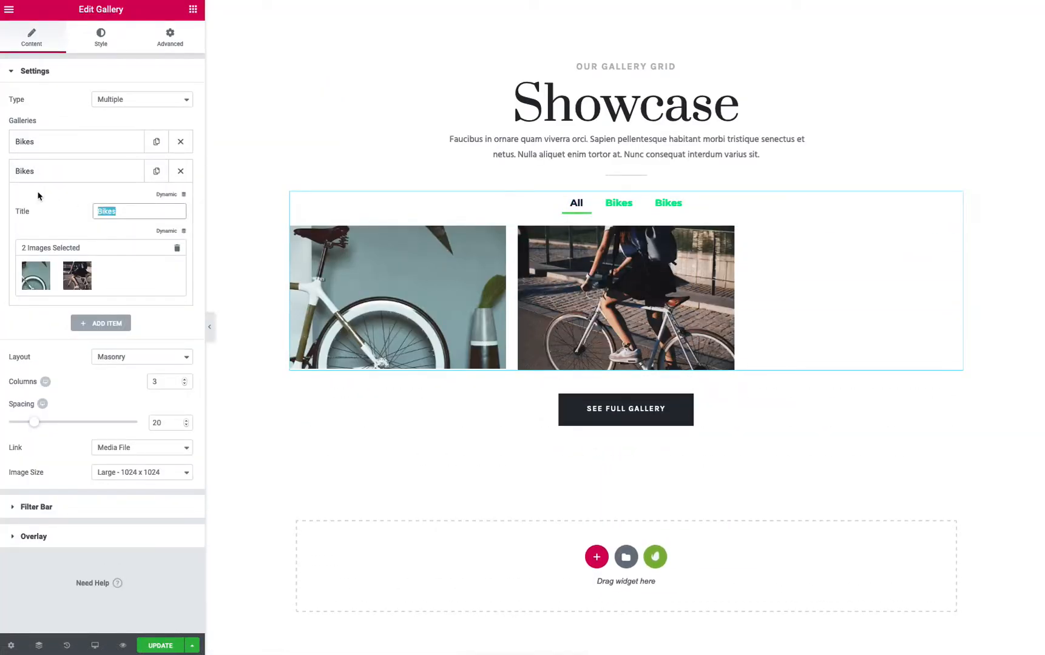
text(Food)
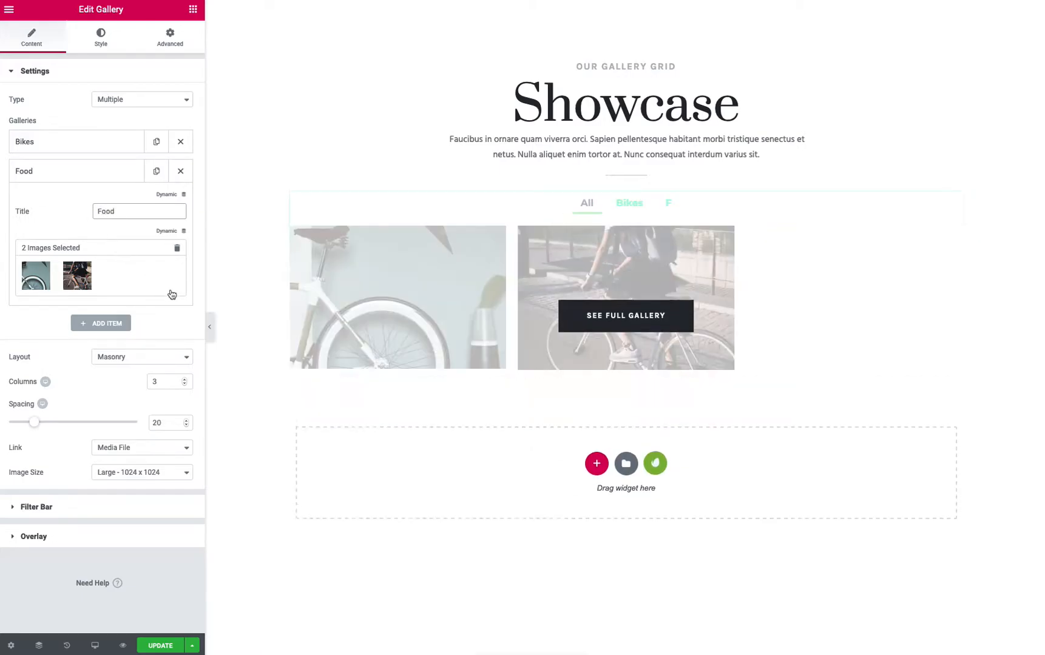
- Remove both bicycle images from the Food gallery
click(136, 279)
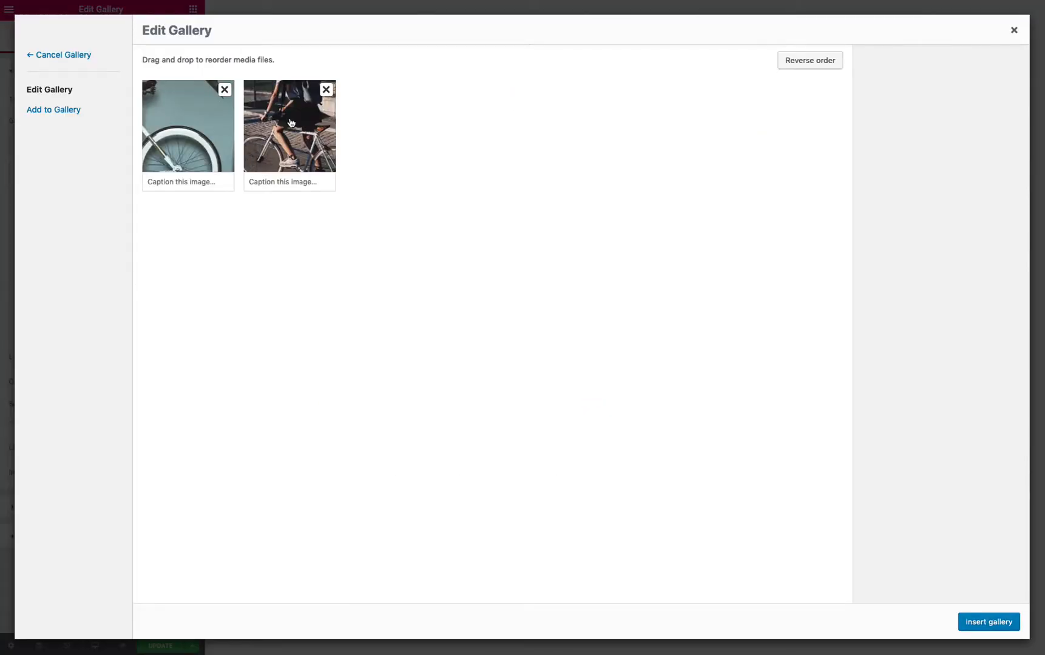
click(326, 89)
click(225, 89)
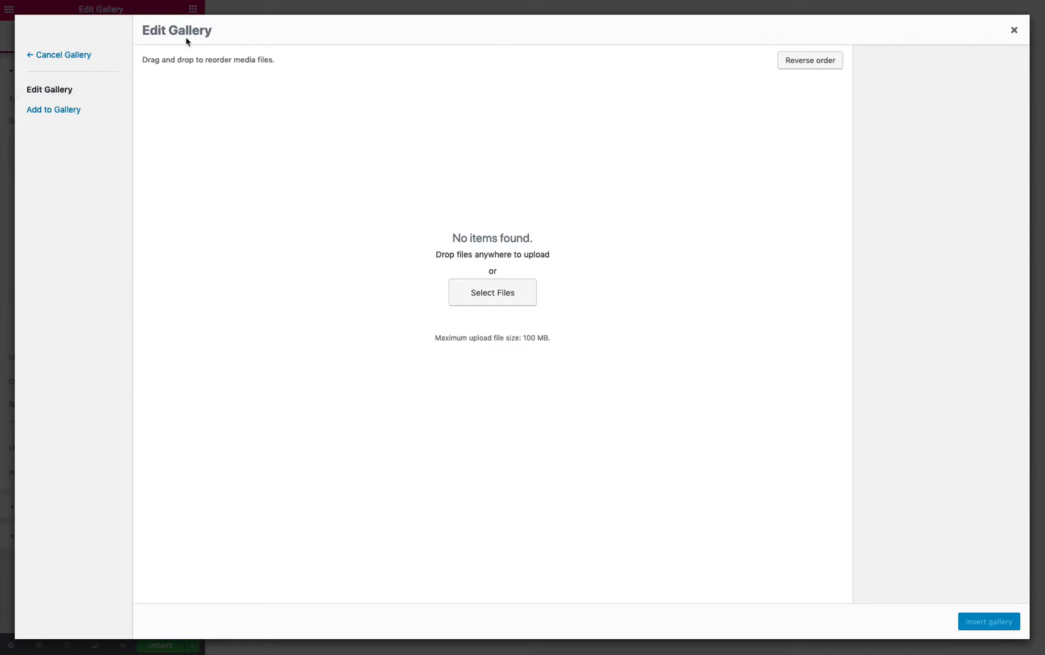
- Add the sandwich, vegetable bowl, table setting, shared meal and donut images to the Food gallery, with the donuts placed second
click(72, 112)
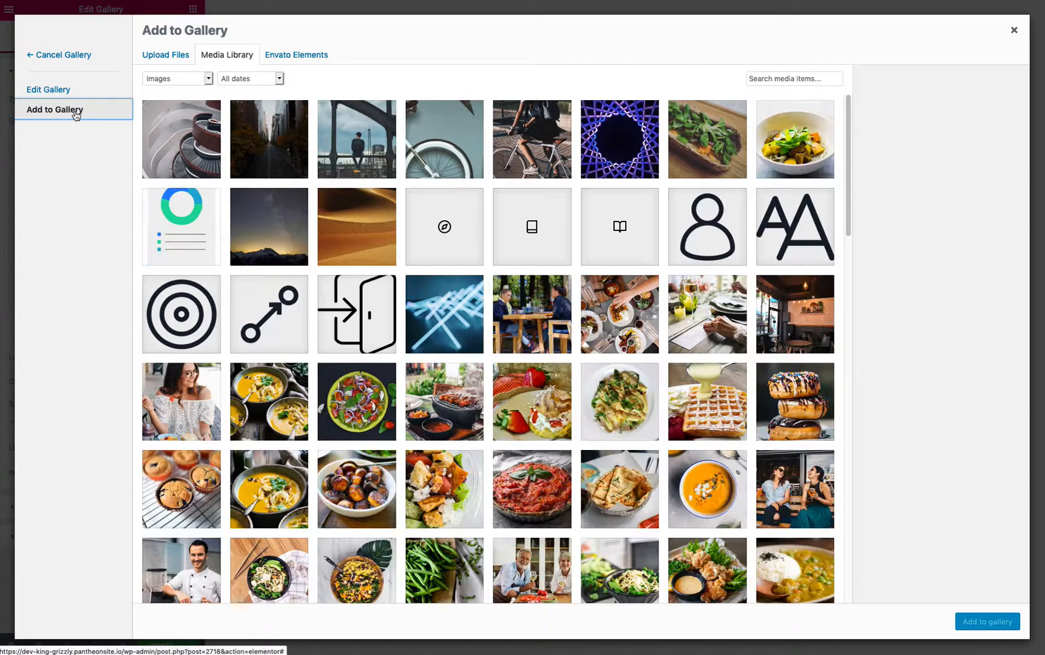
click(733, 156)
click(791, 148)
click(711, 321)
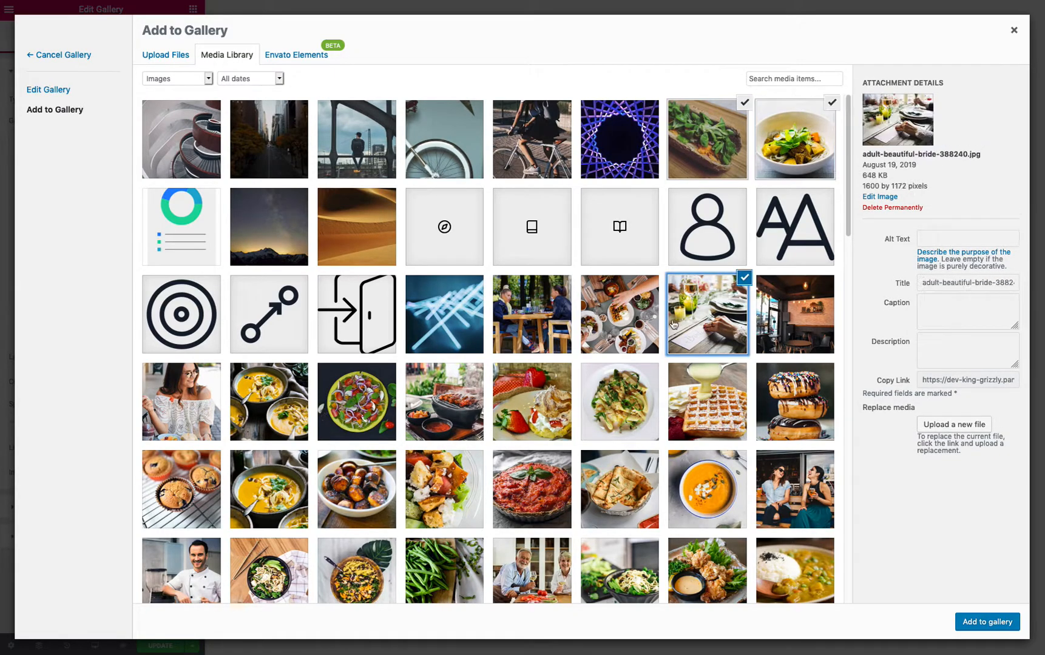
click(634, 326)
click(802, 425)
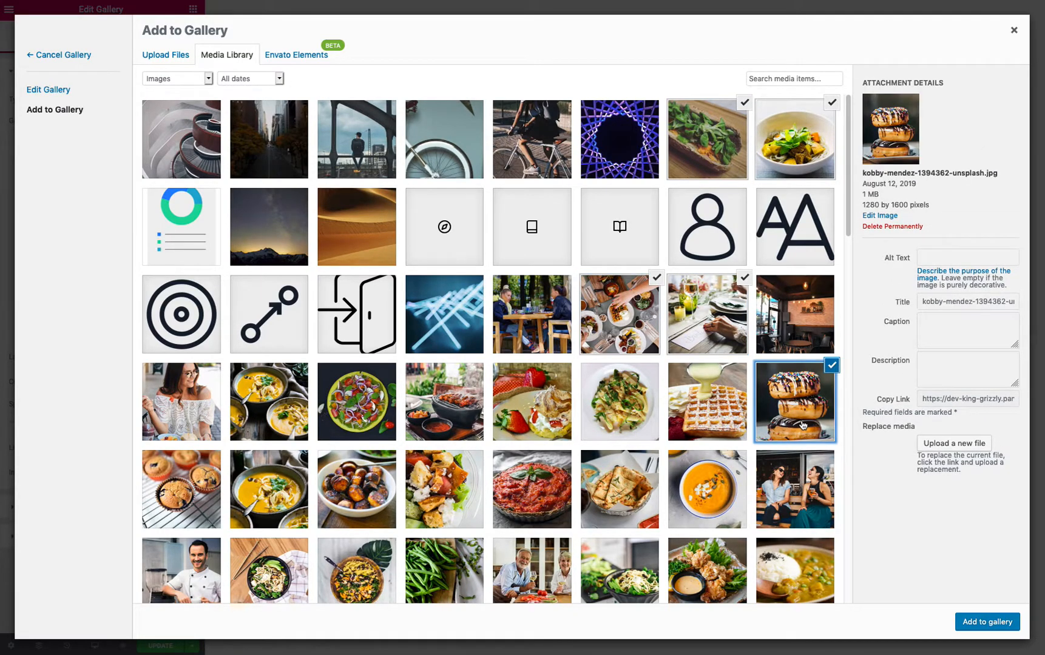
click(989, 623)
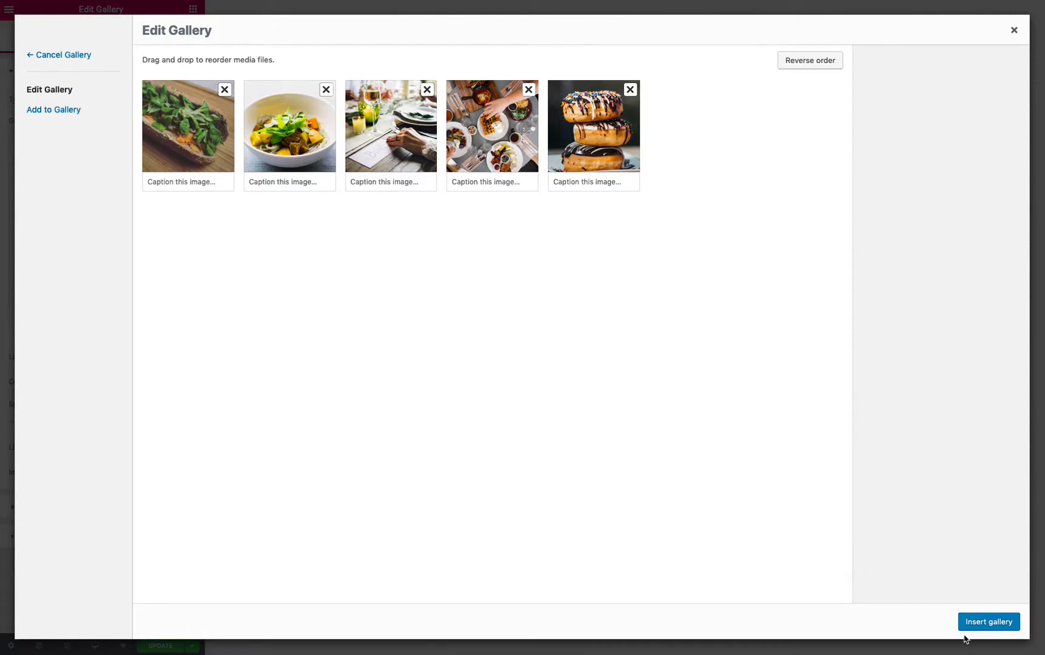
drag(625, 149, 325, 159)
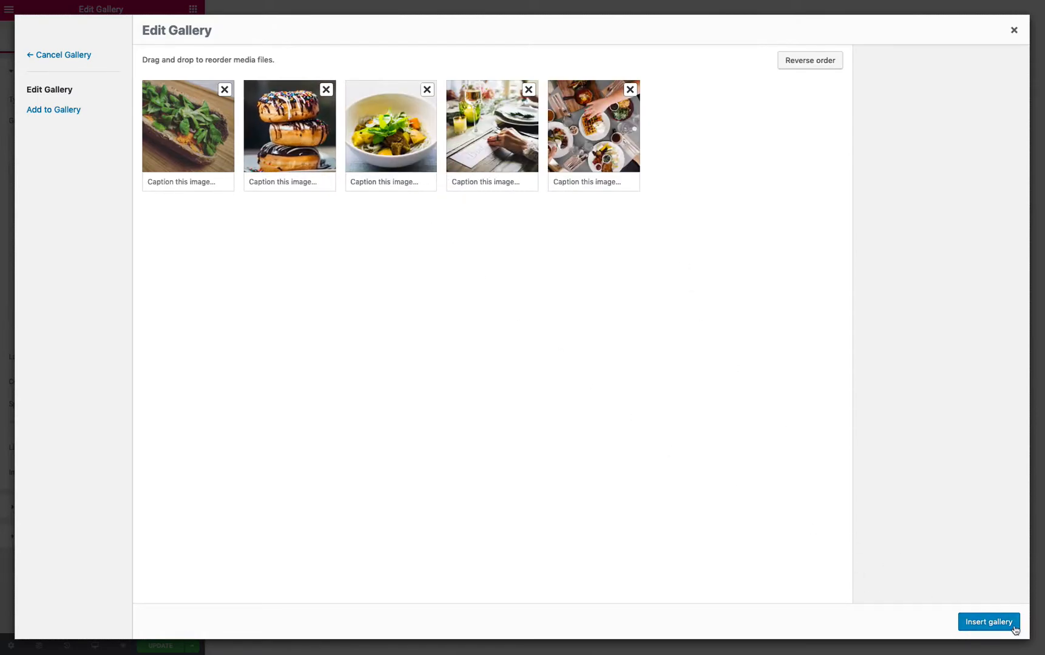
click(989, 621)
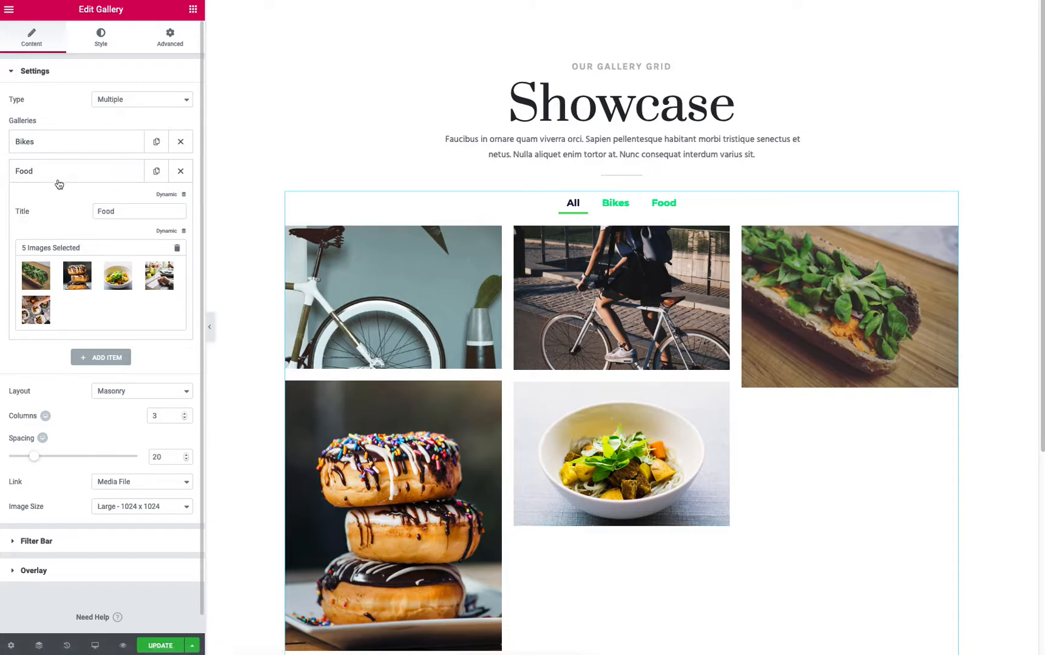
- Set the galleries' layout to Grid and preview the Food and Bikes filters on the page
click(58, 177)
click(113, 236)
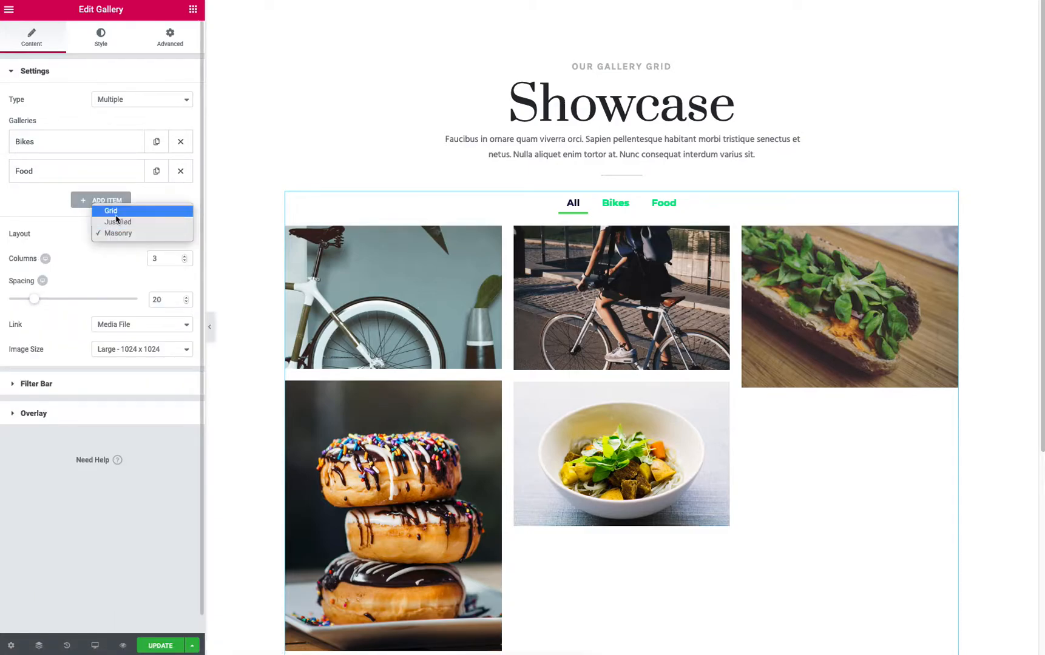
click(115, 211)
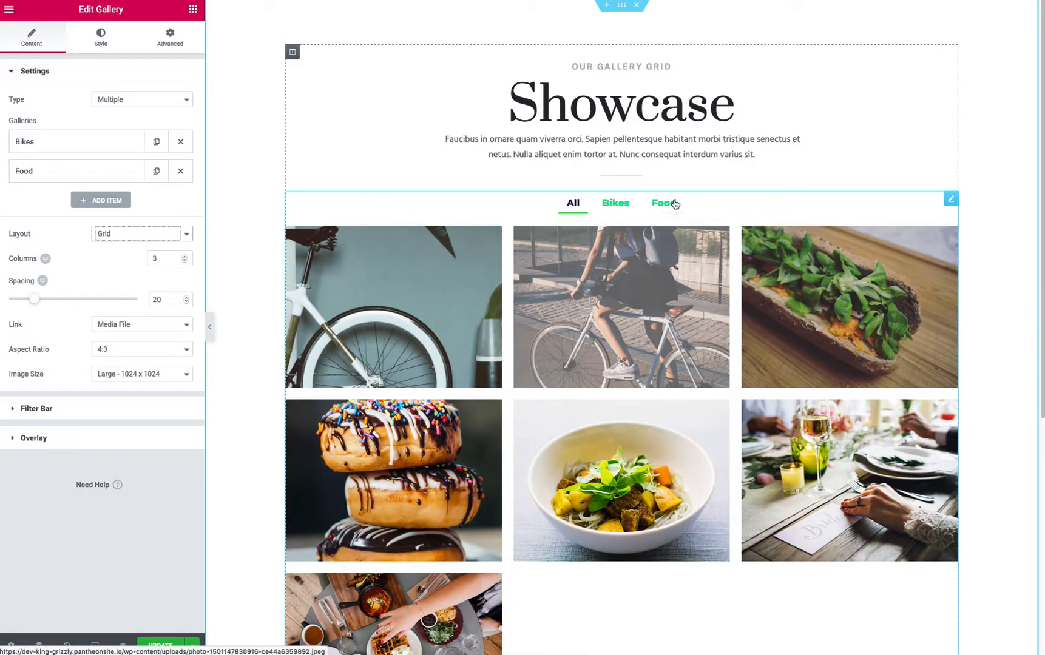
click(674, 205)
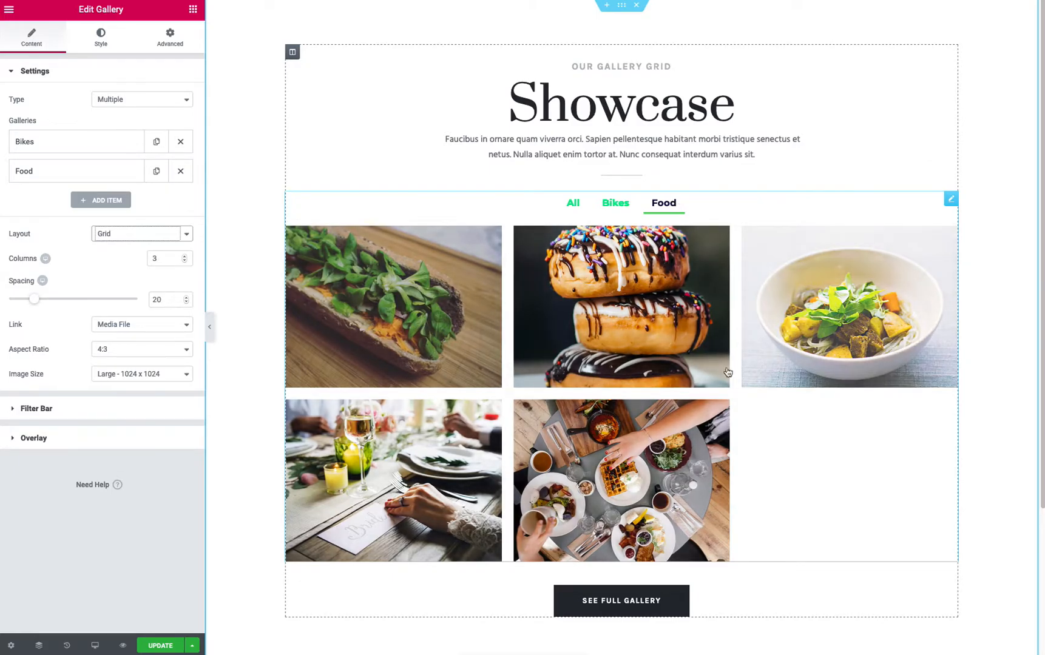
click(610, 205)
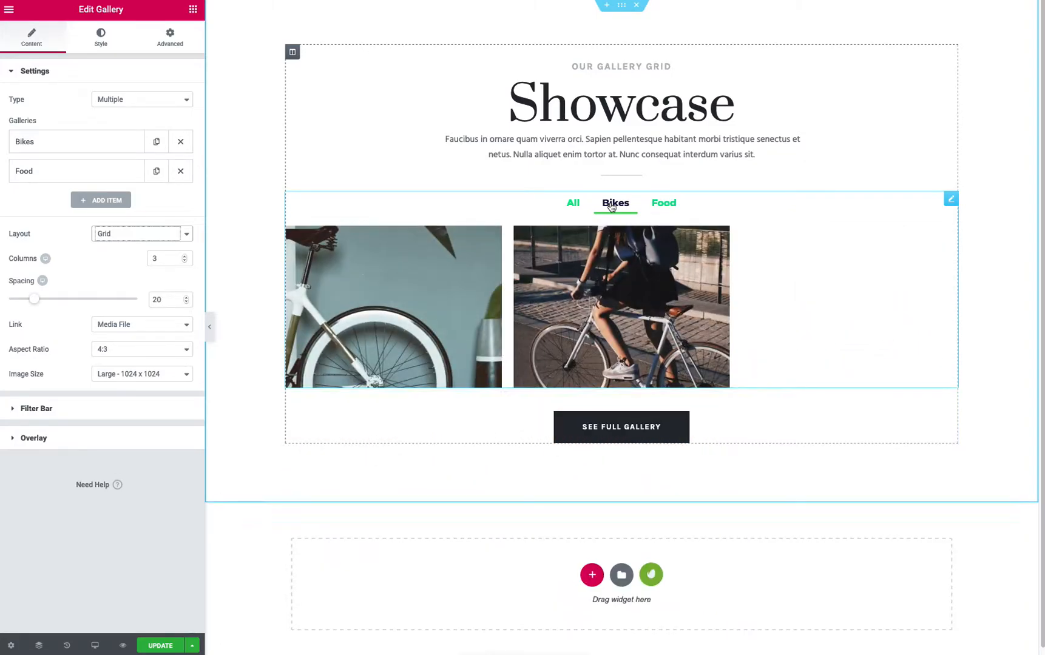
- Try the filter bar with the "All" filter turned off, and turn it back on
click(58, 411)
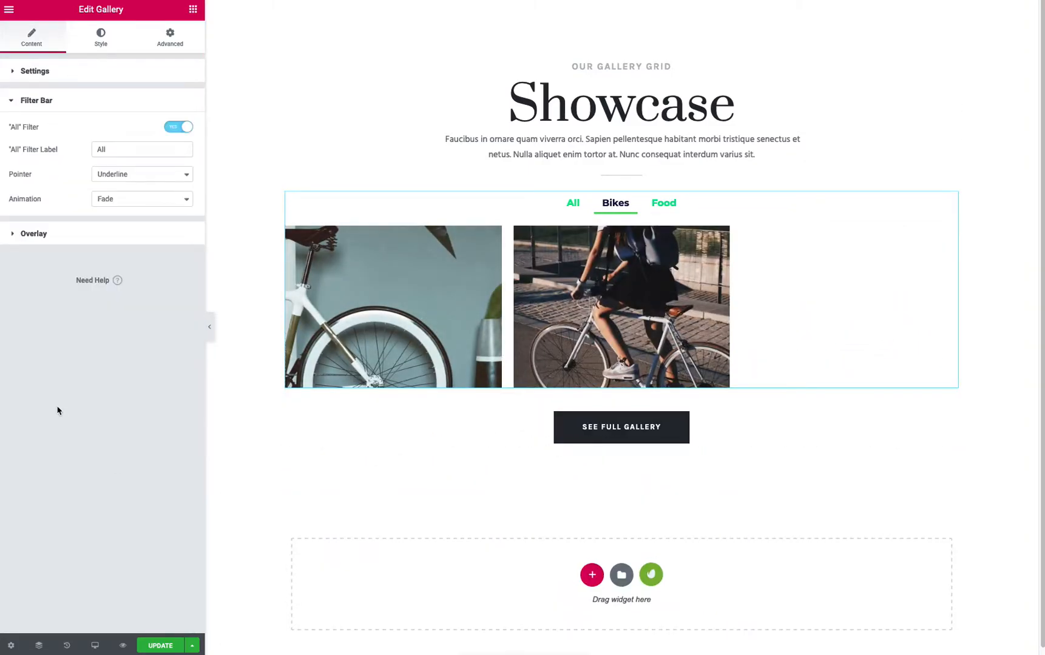
click(176, 126)
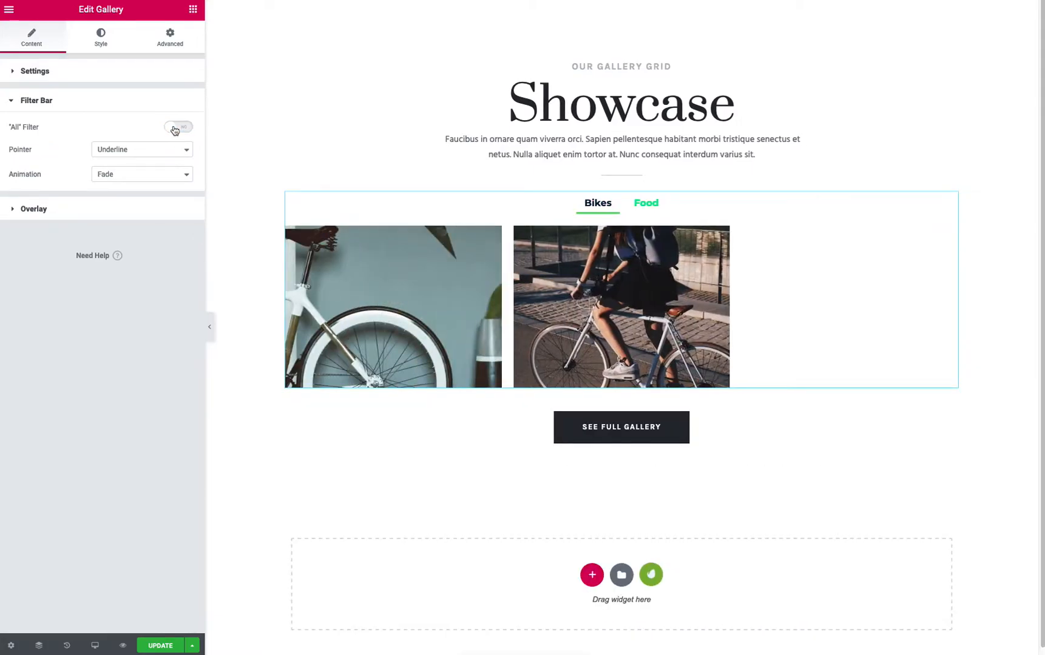
click(177, 126)
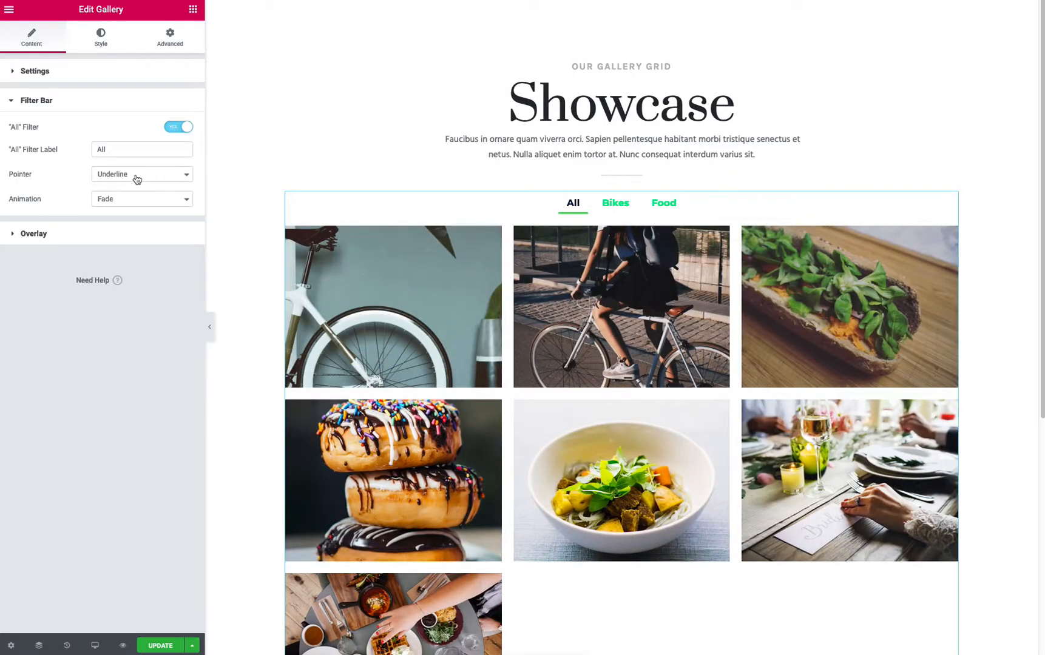
- Try the Framed pointer for the filter bar, and restore the Underline pointer
click(137, 177)
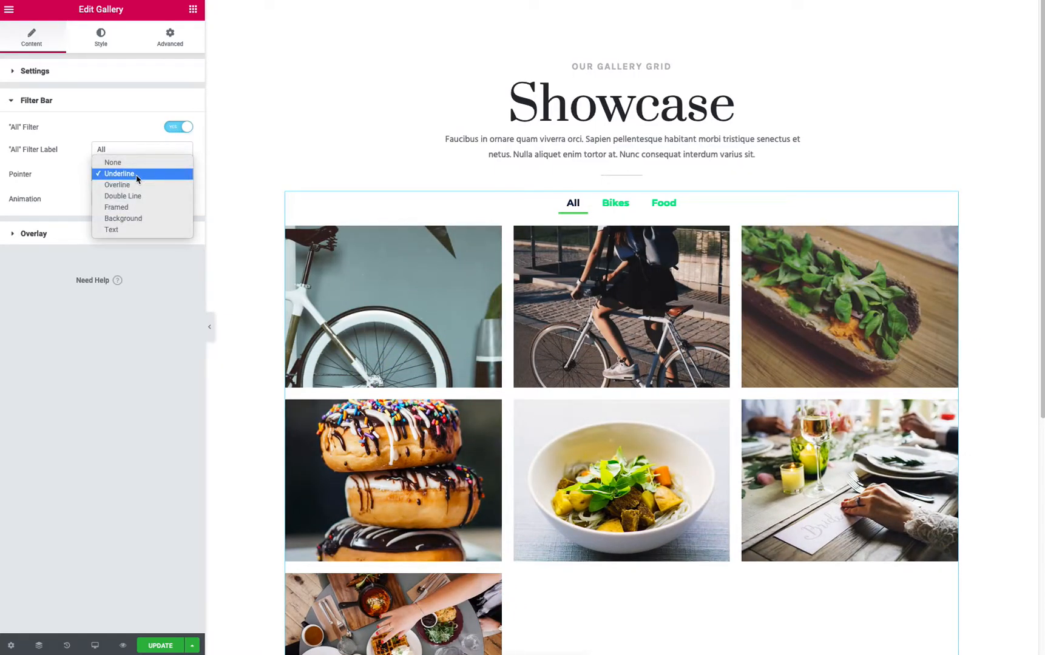
click(155, 209)
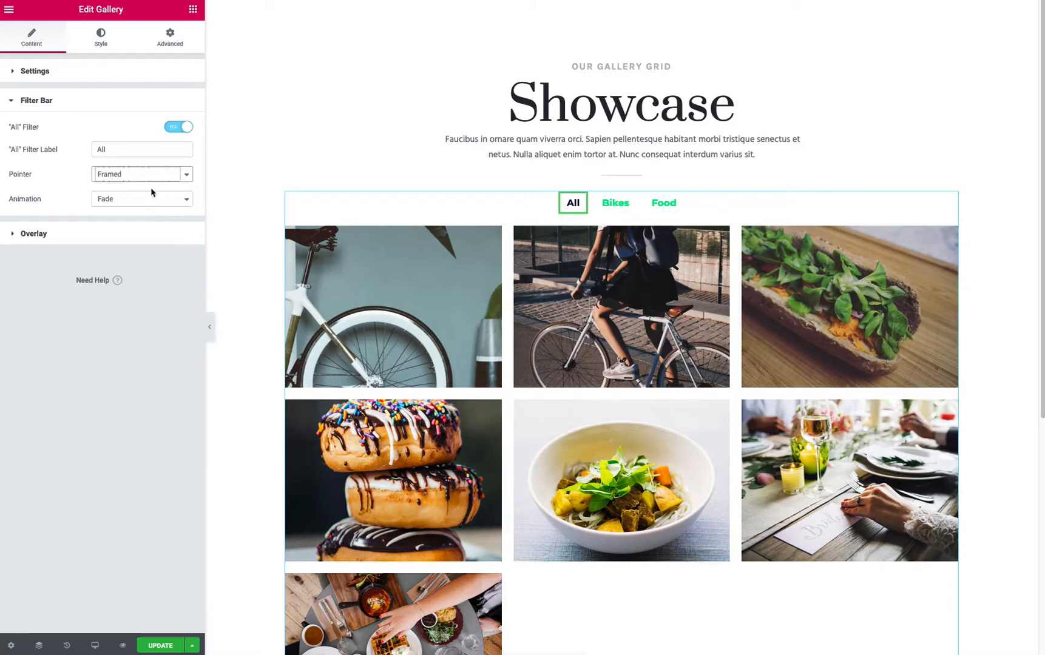
click(153, 174)
click(137, 141)
- Try the Slide and Grow animations for the filter bar pointer, and set the animation to Drop Out
click(140, 200)
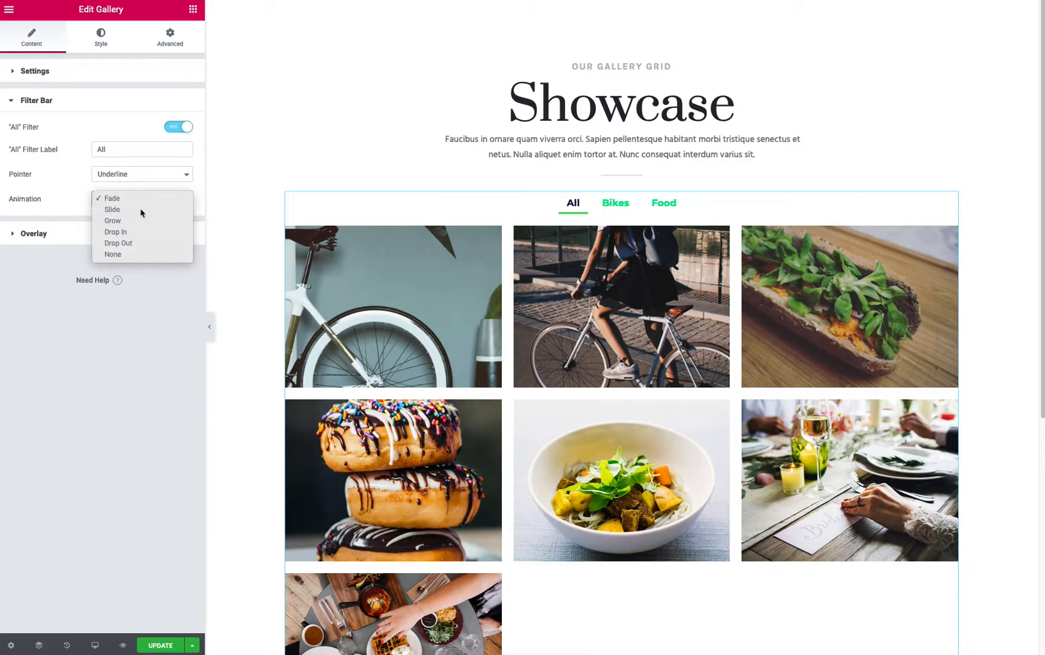
click(141, 210)
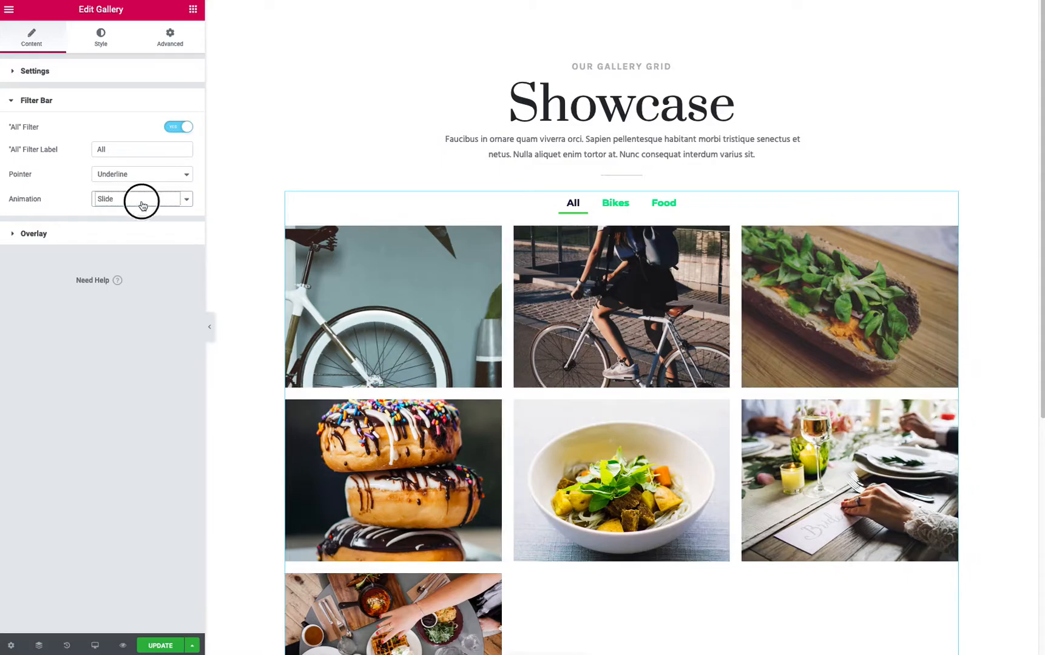
click(142, 205)
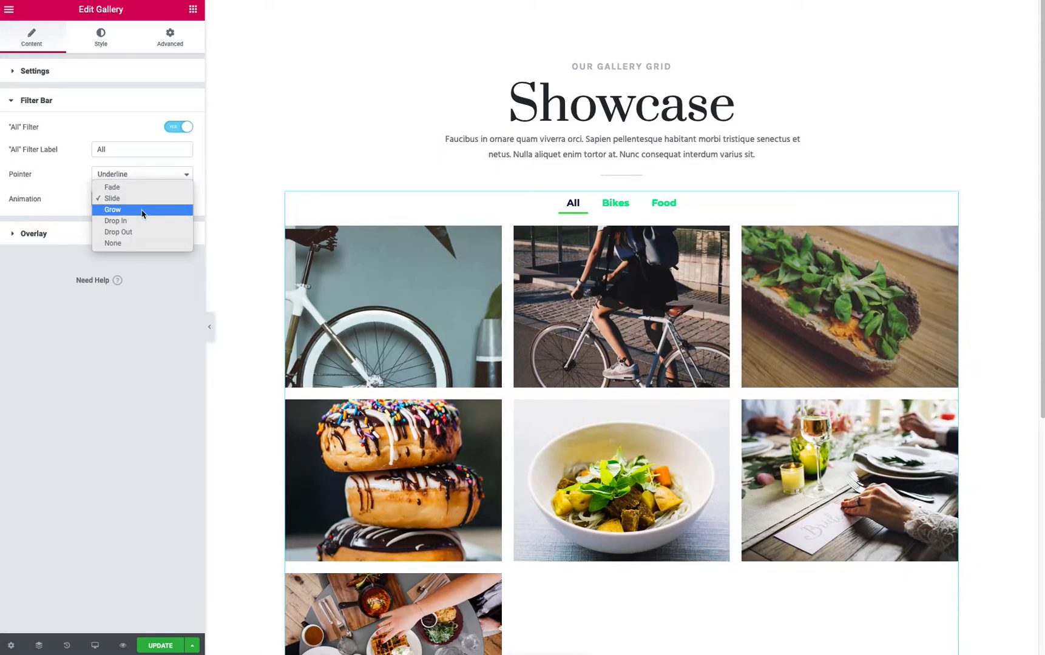
click(141, 211)
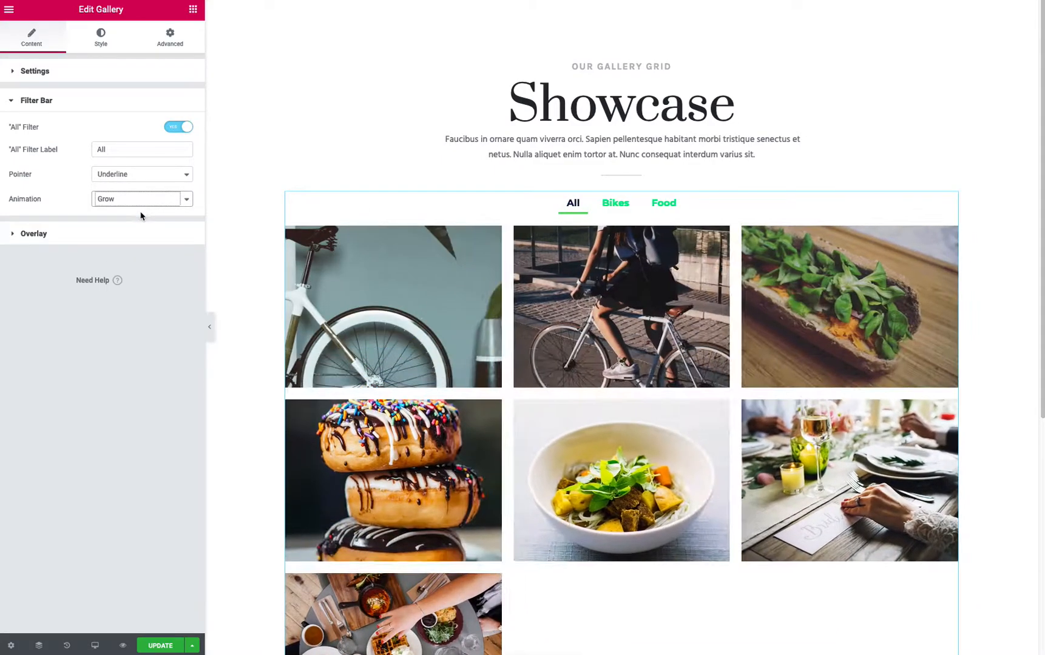
click(136, 201)
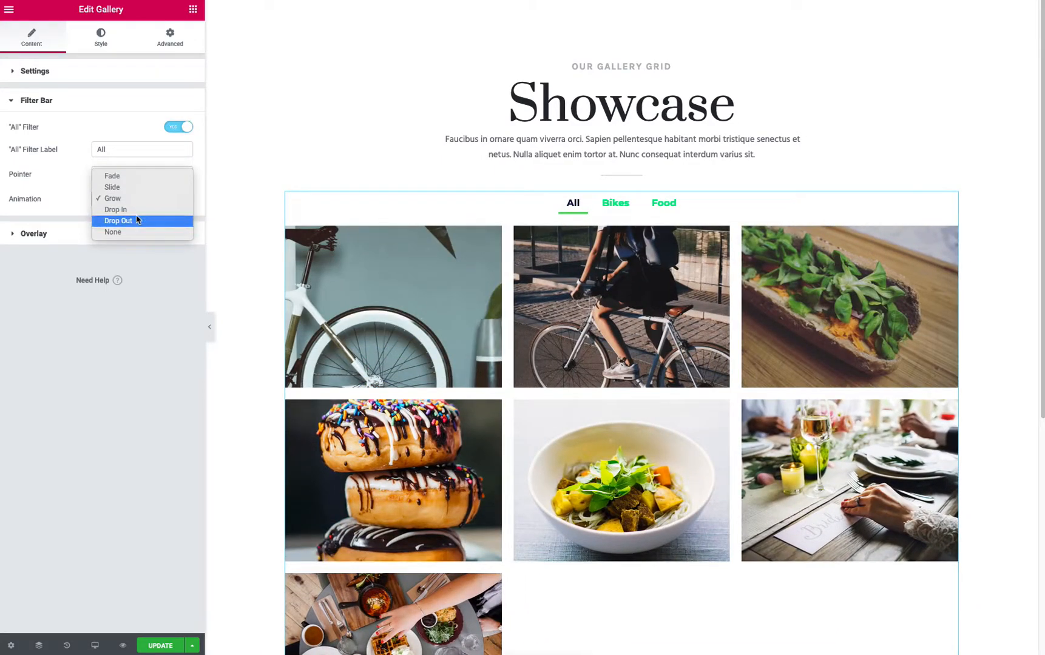
click(136, 221)
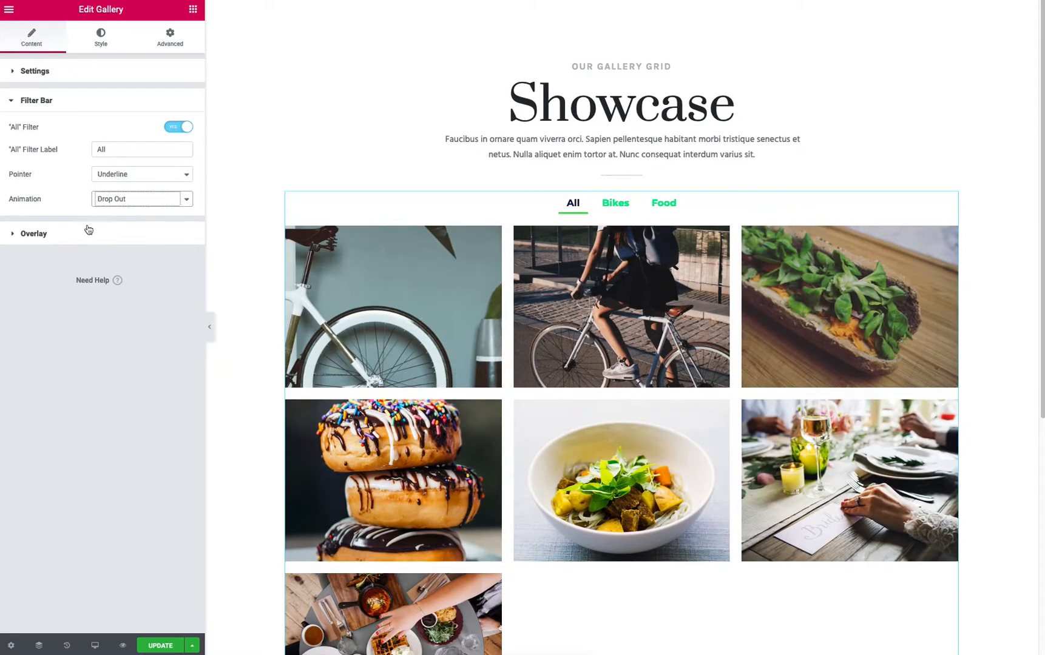
- Try left alignment for the gallery's filter bar, and set its alignment to center
click(115, 34)
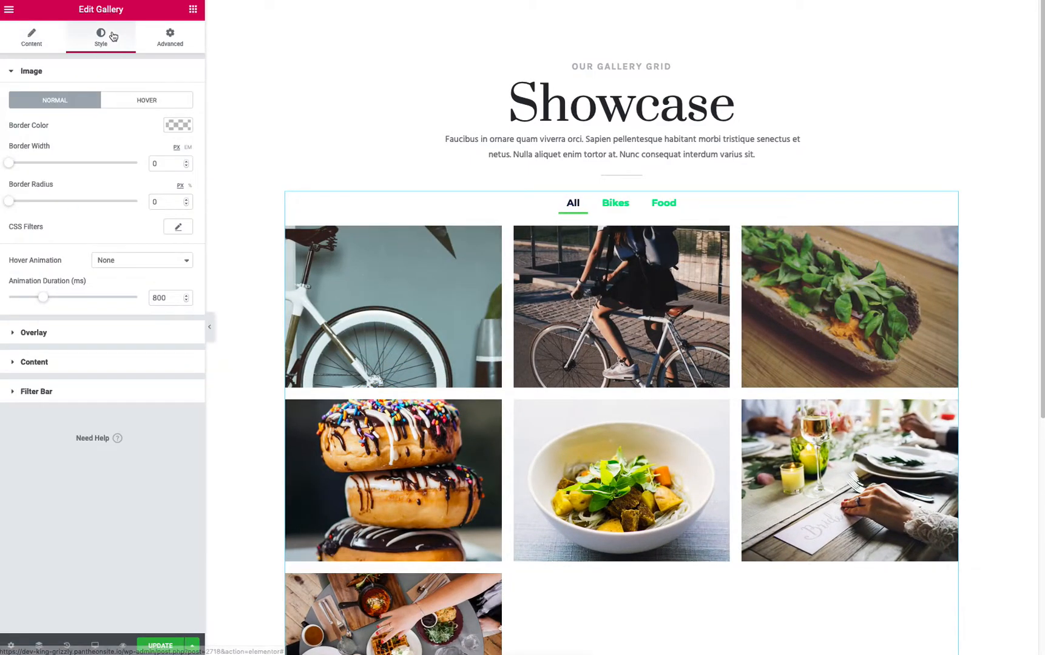
click(46, 392)
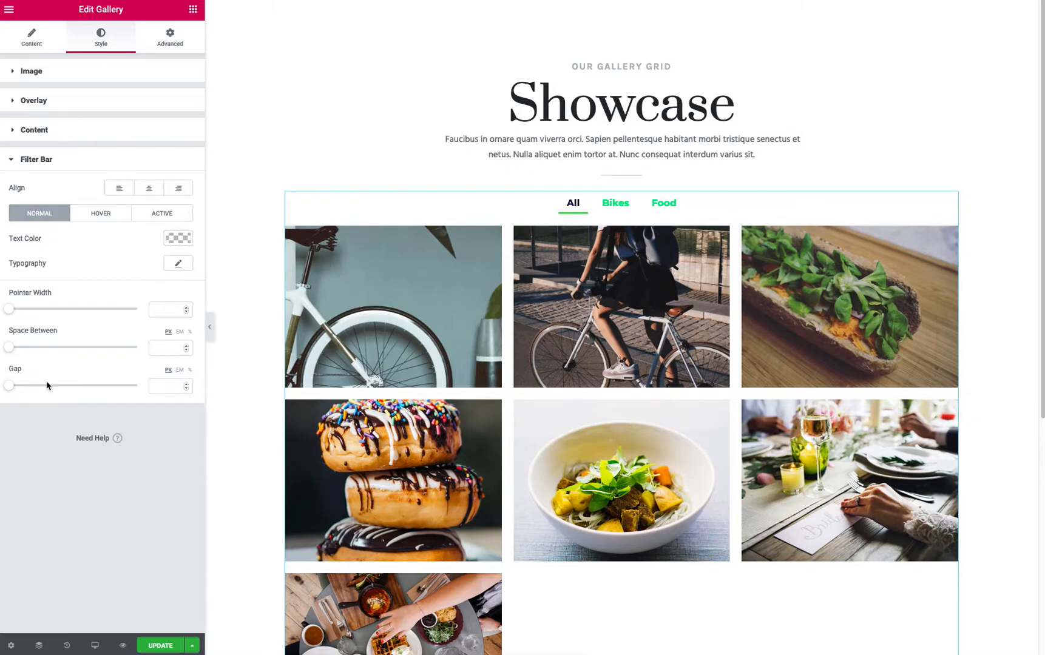
click(120, 190)
click(144, 190)
- Try red for the filter bar's normal text color, and set it to magenta #d10ca3
click(177, 238)
drag(71, 296, 36, 260)
click(166, 270)
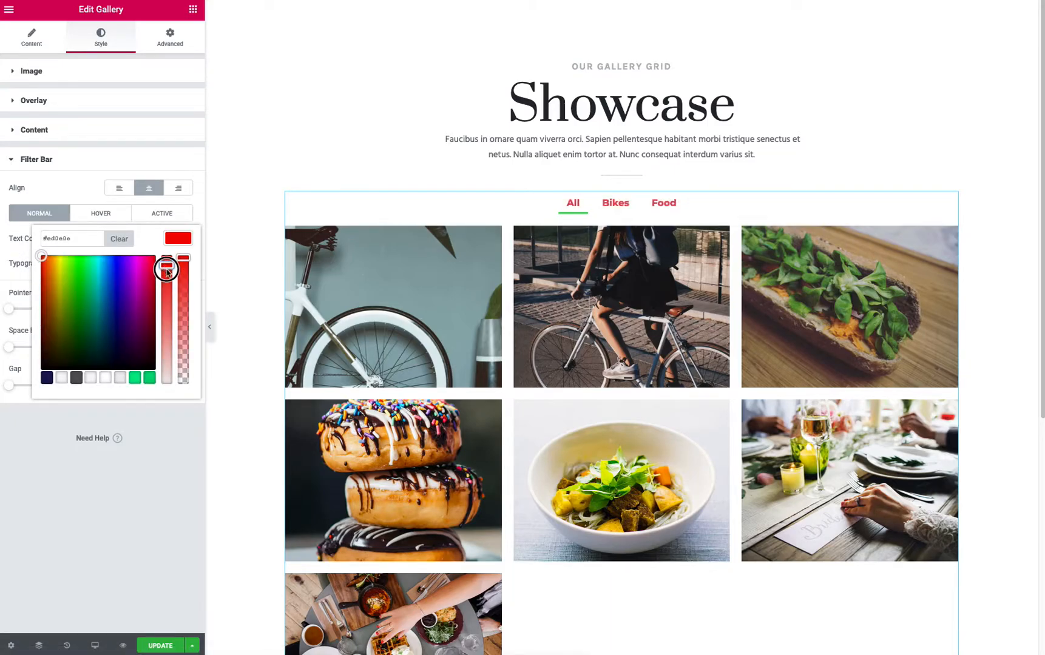
mouse_move(127, 278)
mouse_down()
mouse_move(141, 284)
mouse_move(140, 276)
mouse_up()
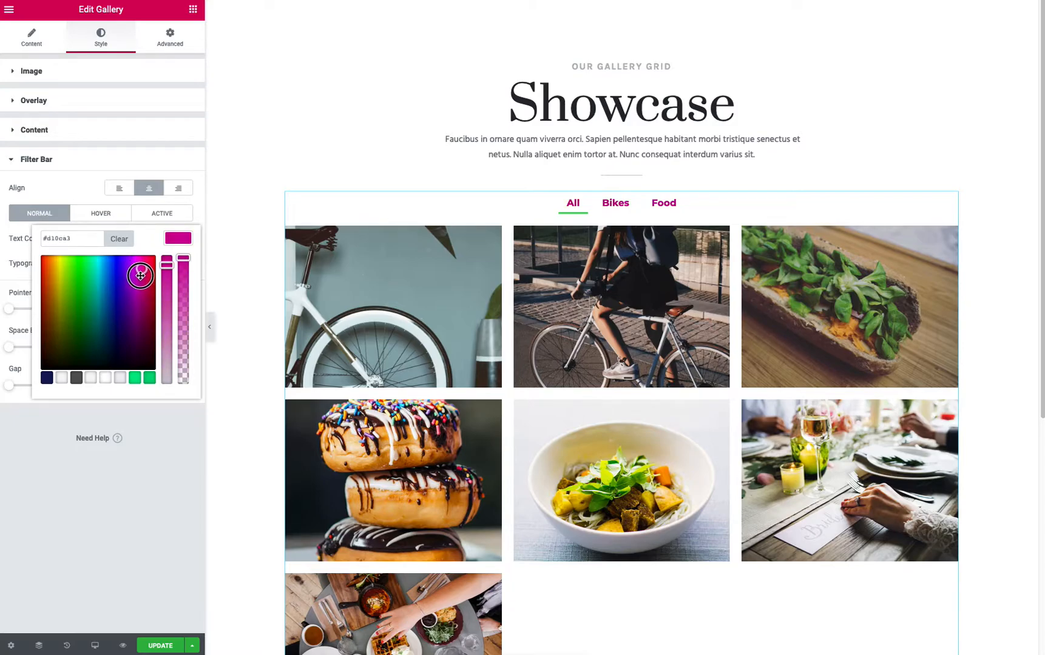
click(135, 526)
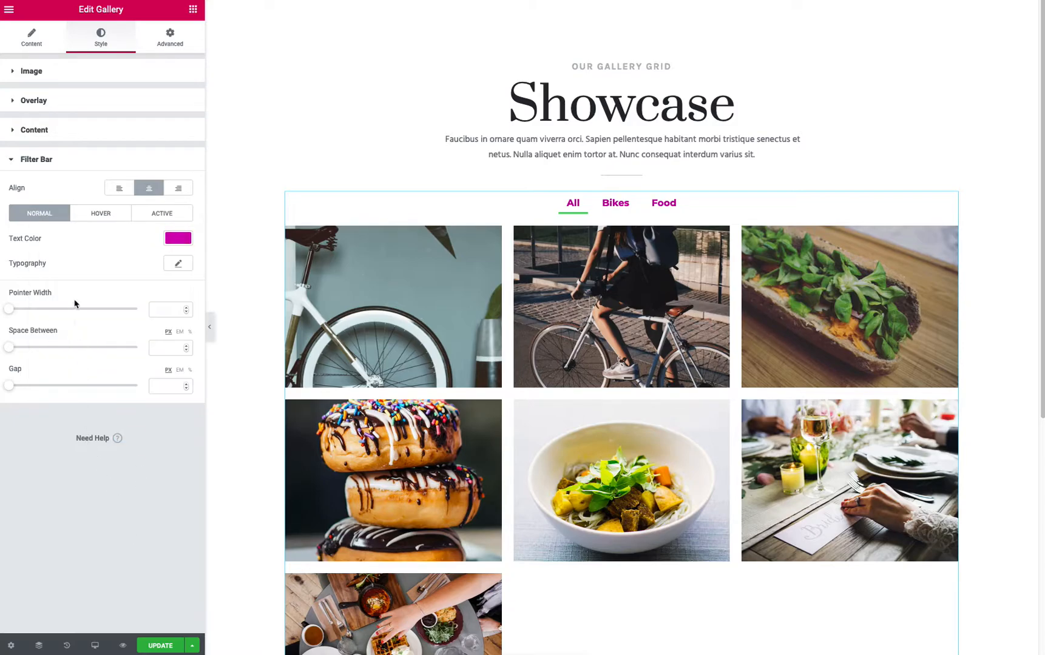
- Set the filter bar's pointer width to 4, space between to 26 px and gap to 24 px
drag(10, 312, 41, 348)
drag(10, 386, 40, 385)
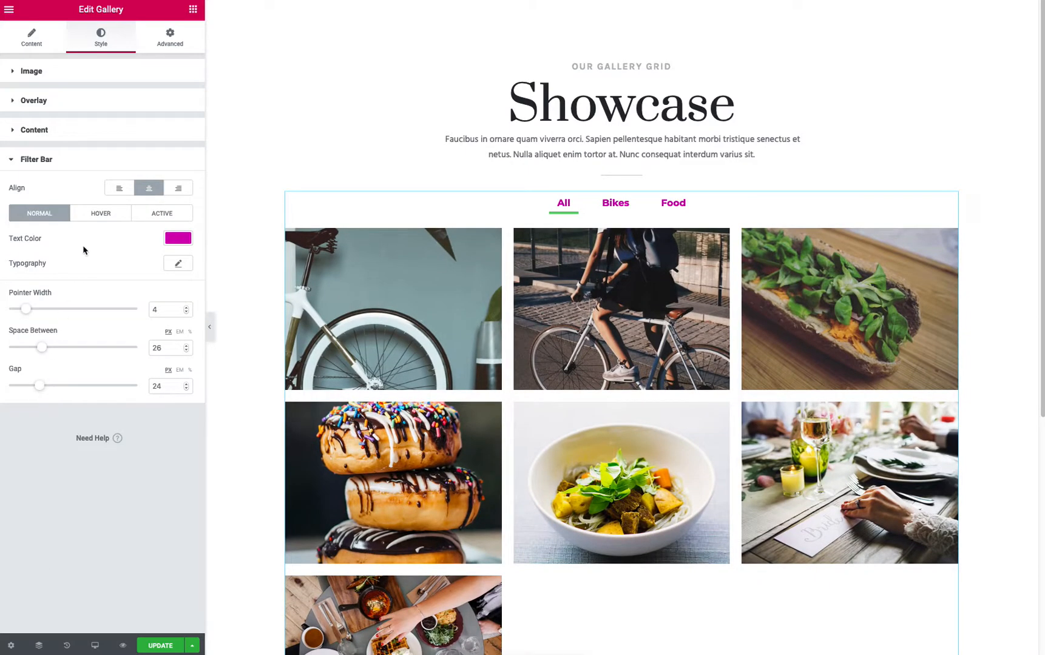
- Set the filter bar's hover pointer color to the dark navy preset
click(102, 221)
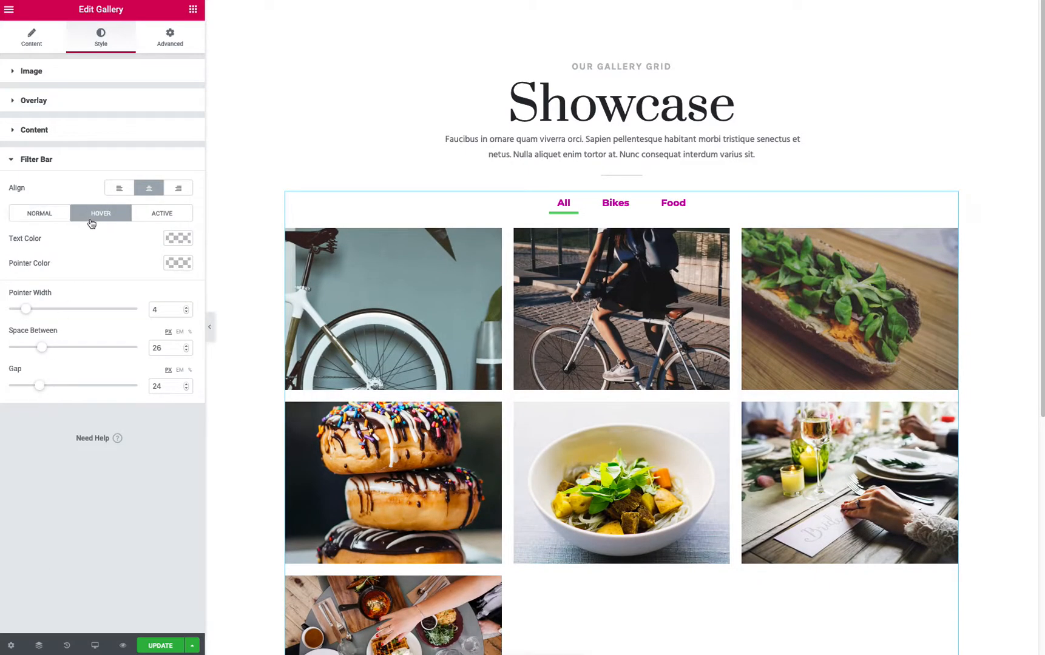
click(51, 217)
click(96, 214)
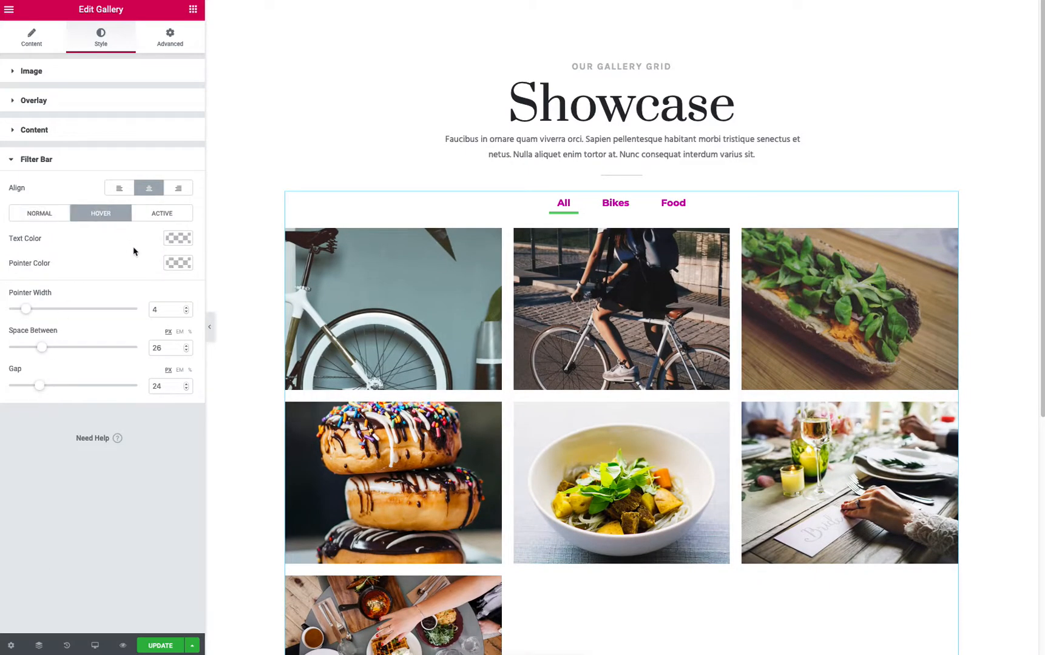
click(180, 263)
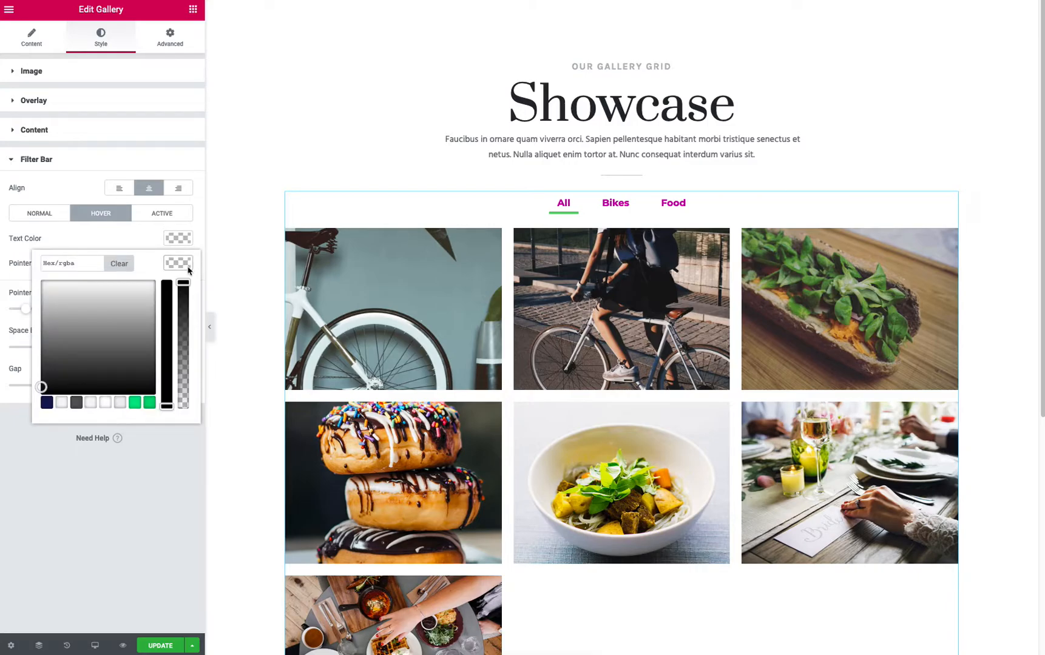
click(47, 403)
click(74, 493)
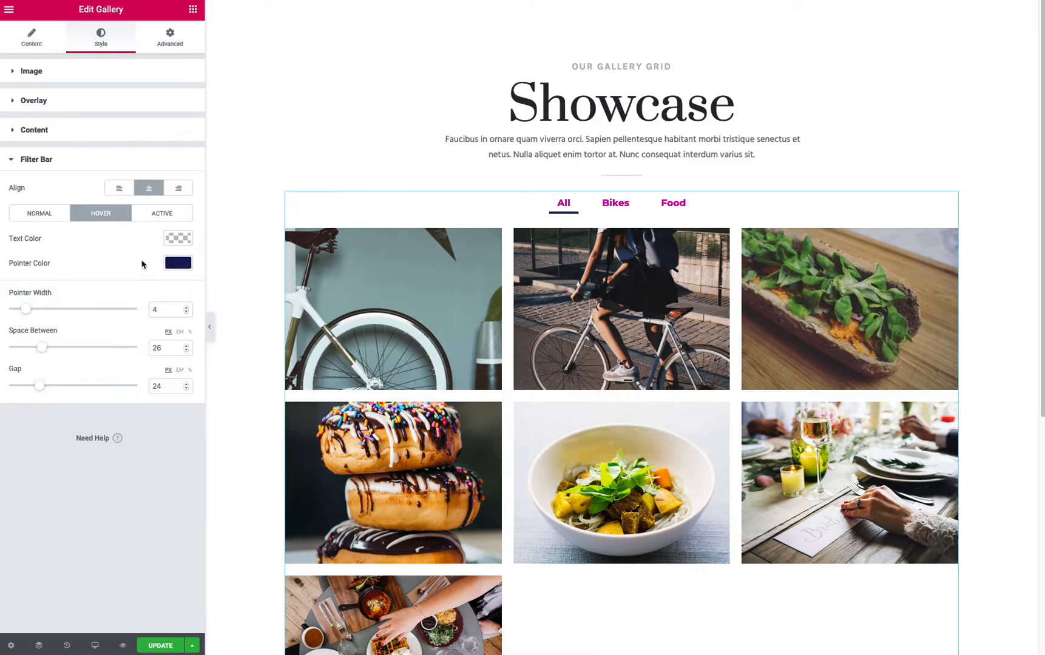
- Set the filter bar's active pointer color to green #00e88a, and preview it on the Bikes and Food filters
click(156, 214)
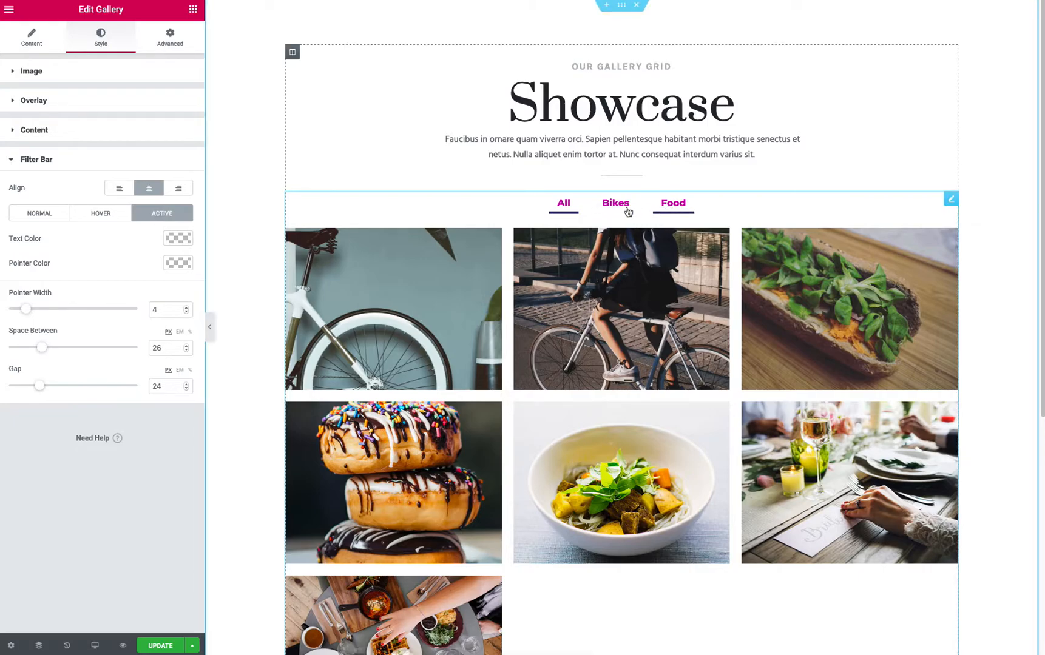
click(178, 263)
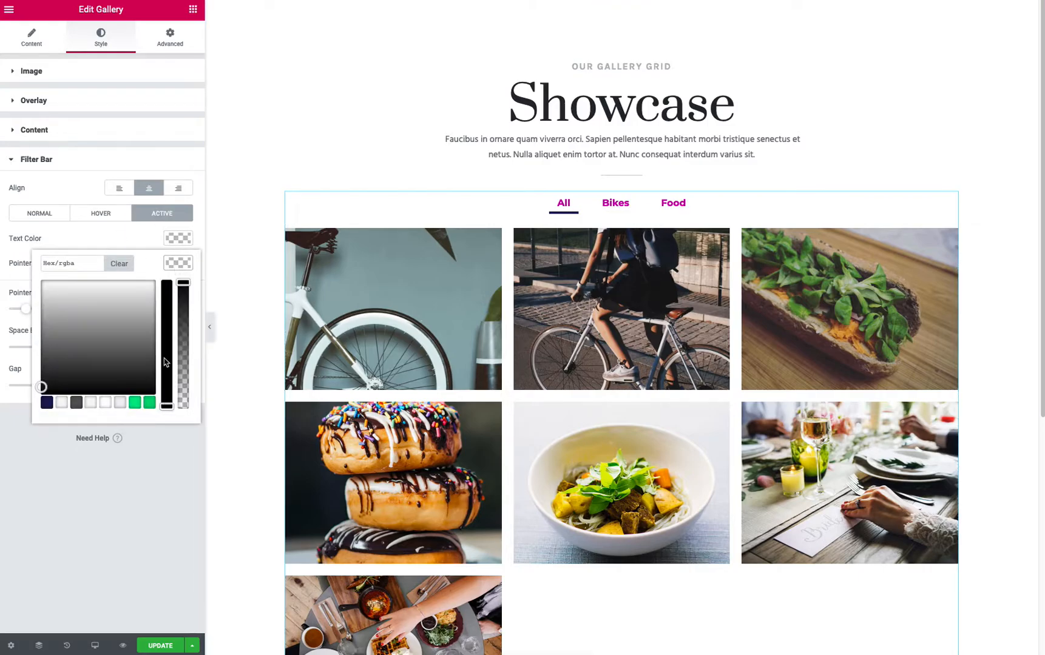
click(134, 403)
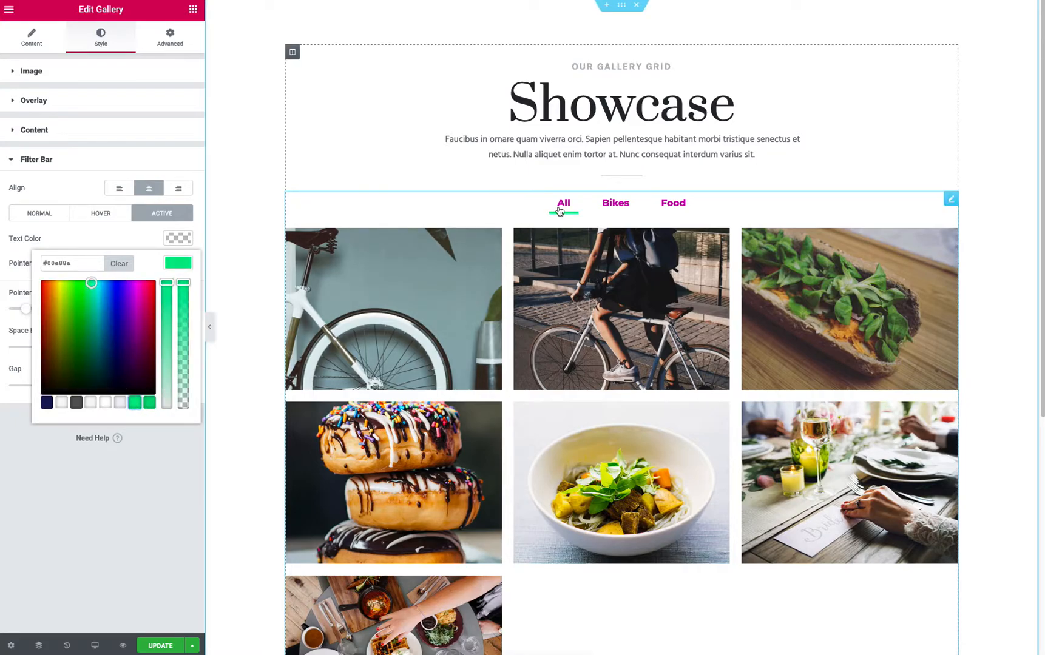
click(615, 205)
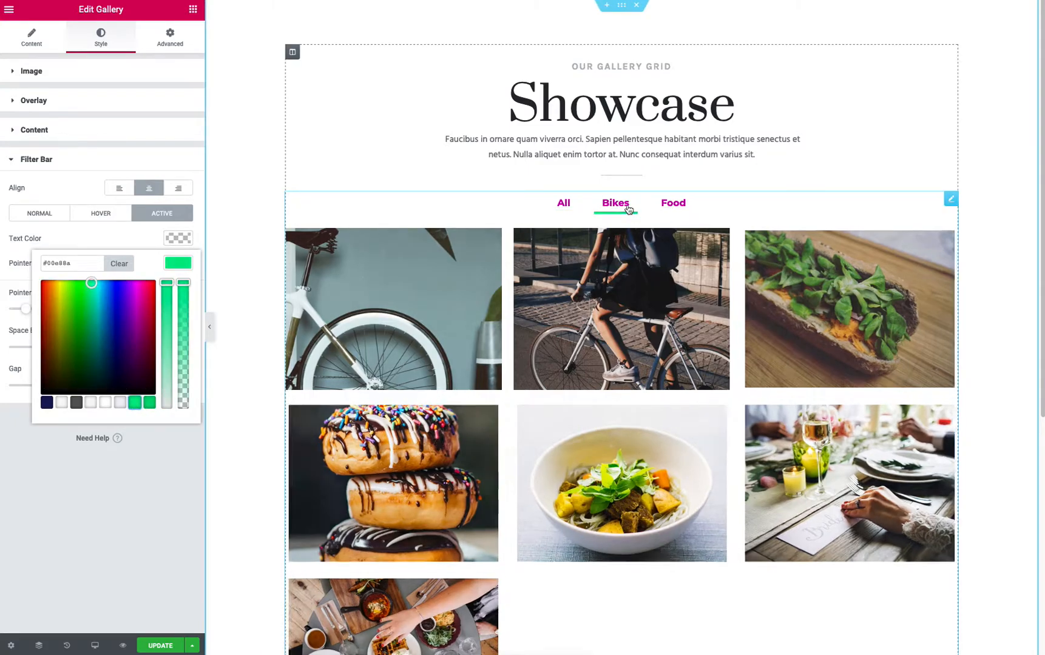
click(673, 204)
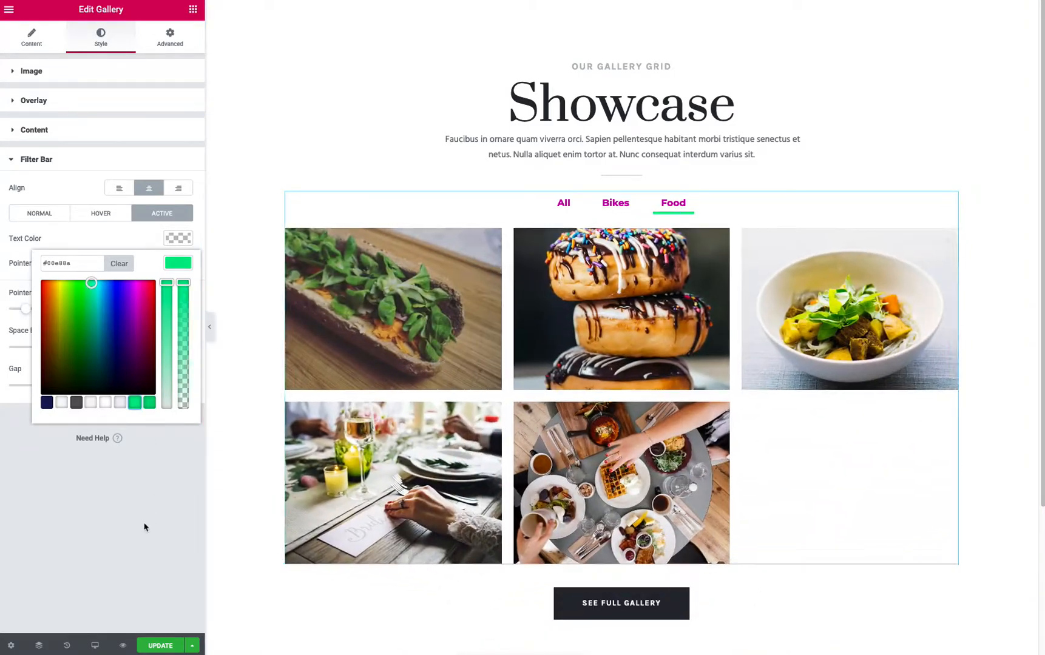
- Preview the filtered gallery in the tablet and mobile views
click(94, 645)
click(61, 592)
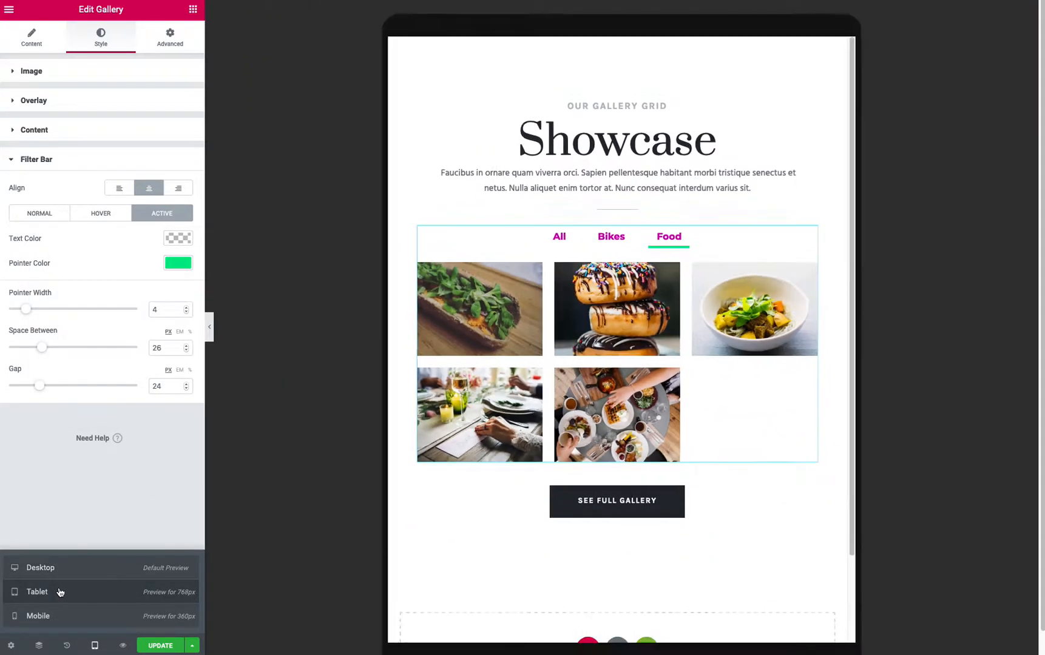
click(65, 617)
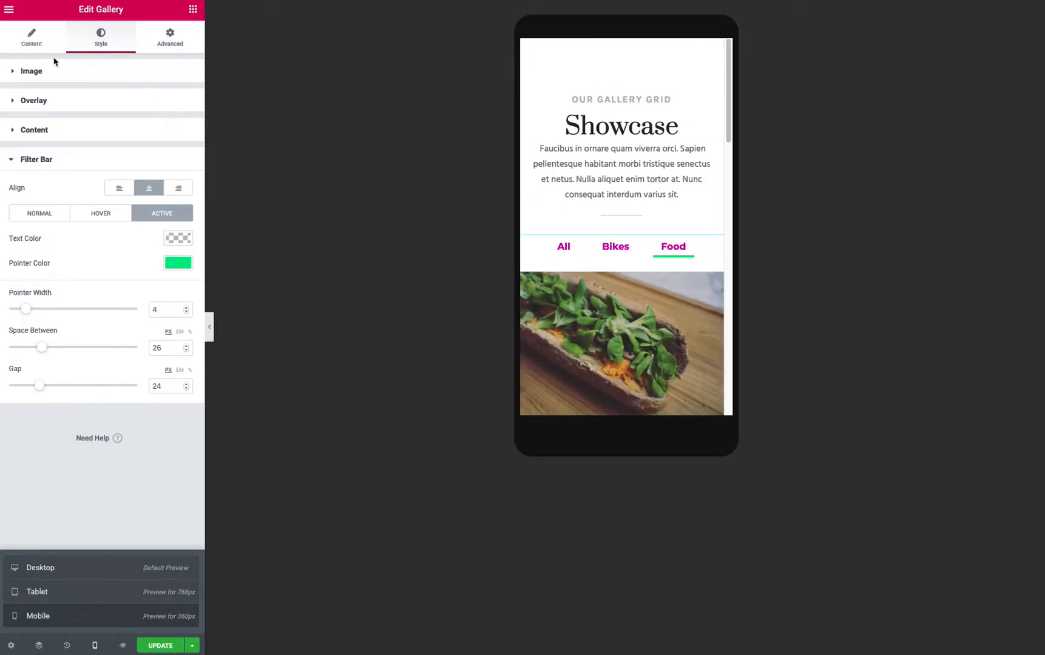
- Duplicate the Food gallery twice to fill the filter bar with more items in the mobile view
click(36, 51)
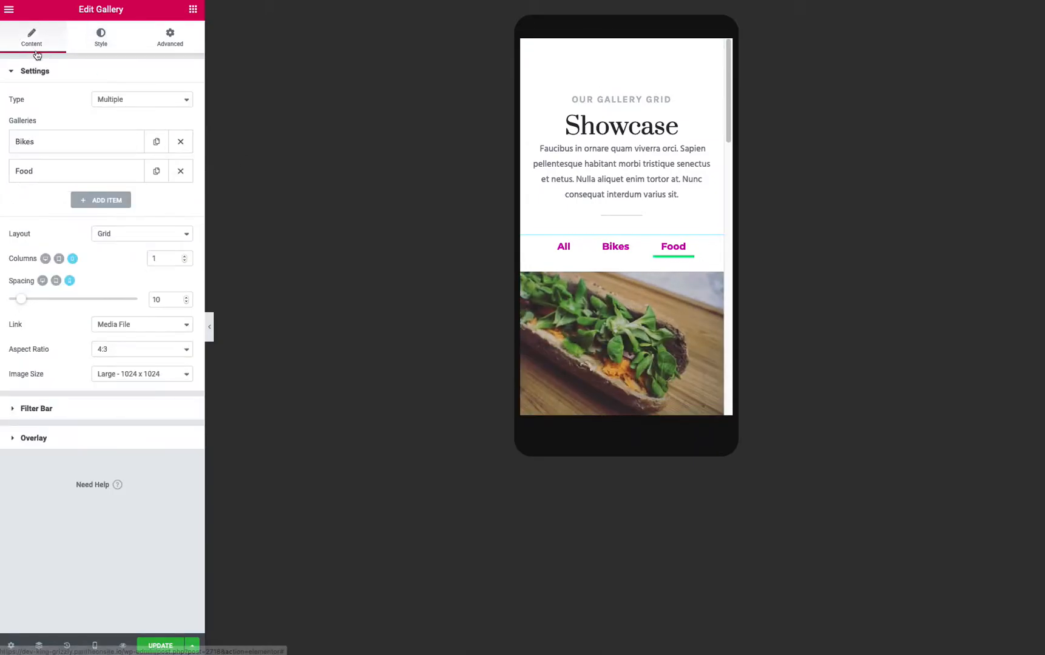
click(154, 174)
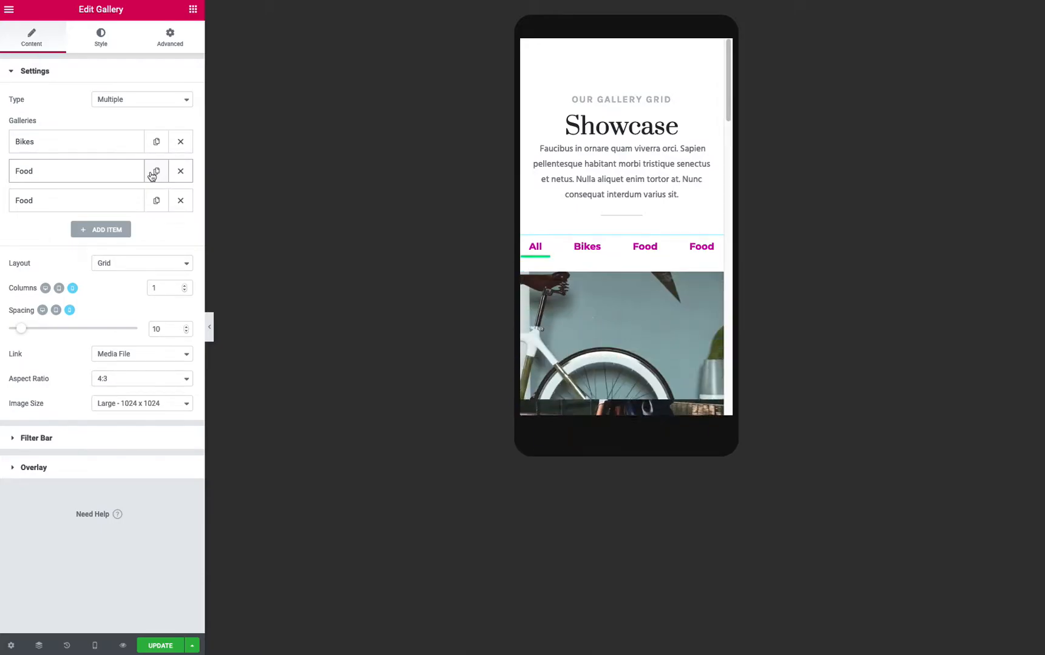
click(157, 199)
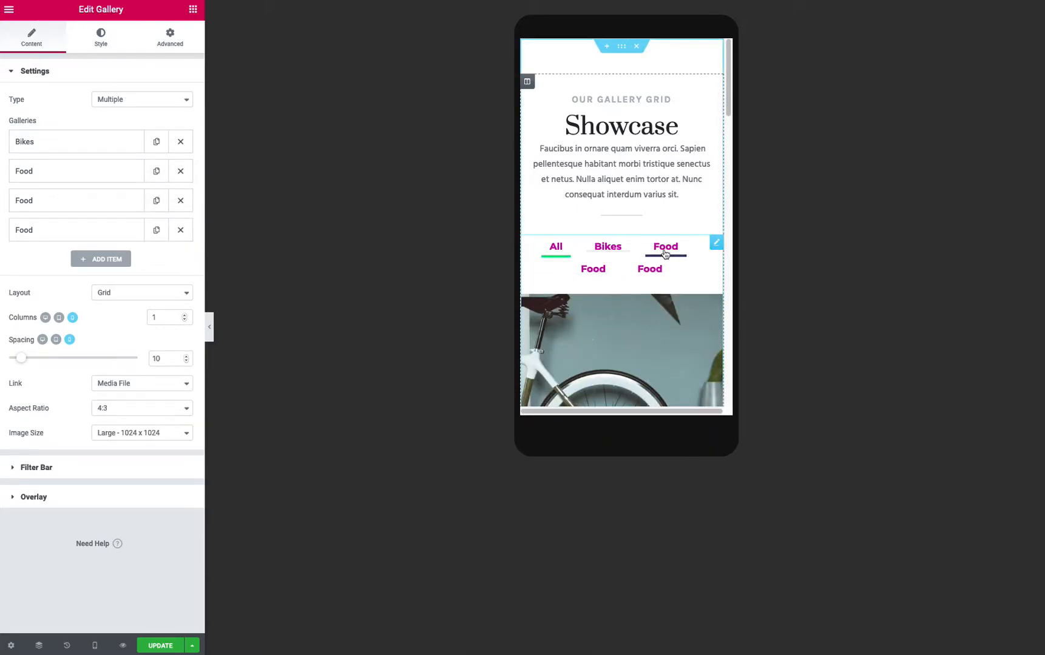
- Try the duplicated Food filters and the Bikes filter in the mobile view, and switch to the tablet preview
click(651, 273)
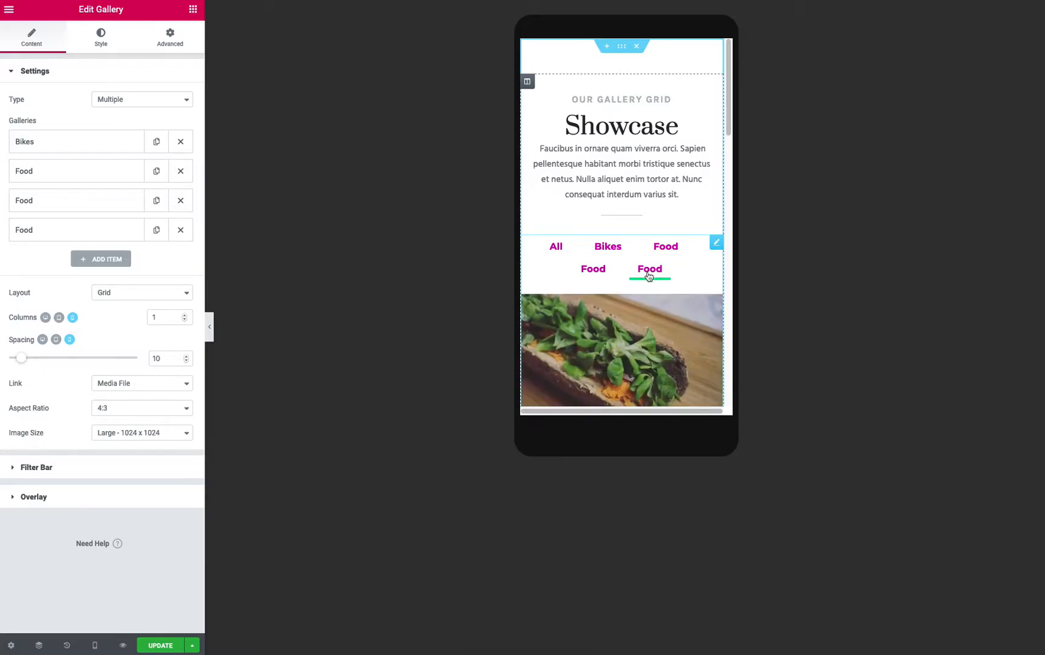
scroll(649, 276, down, 1)
click(593, 204)
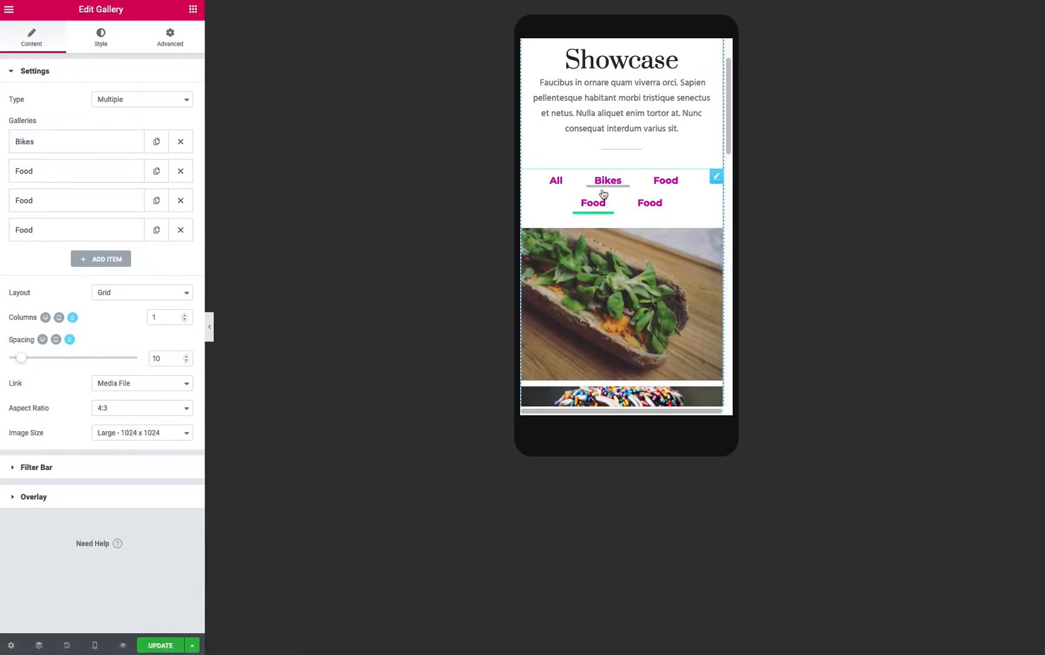
click(604, 186)
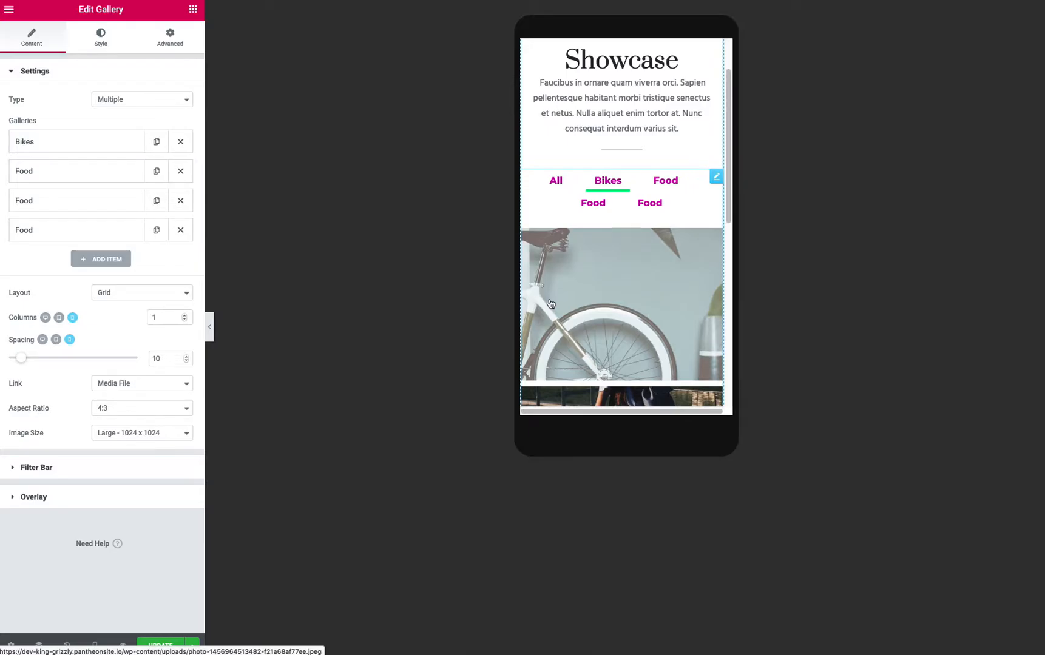
mouse_move(94, 644)
click(84, 595)
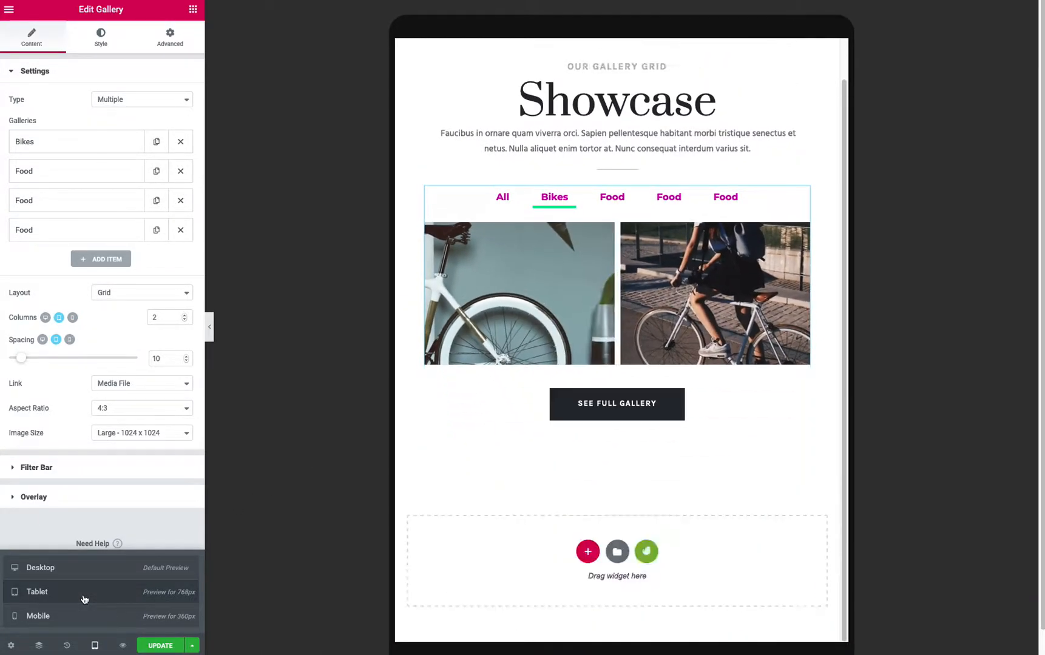